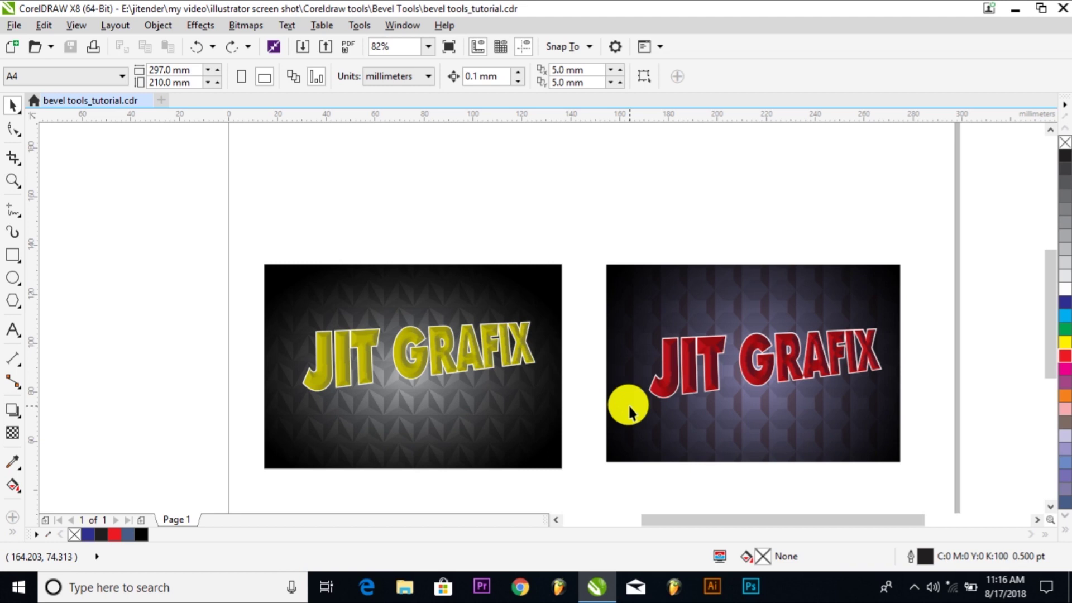
Delete both sample "JIT GRAFIX" artworks, including their backgrounds, from the page
left_click(359, 354)
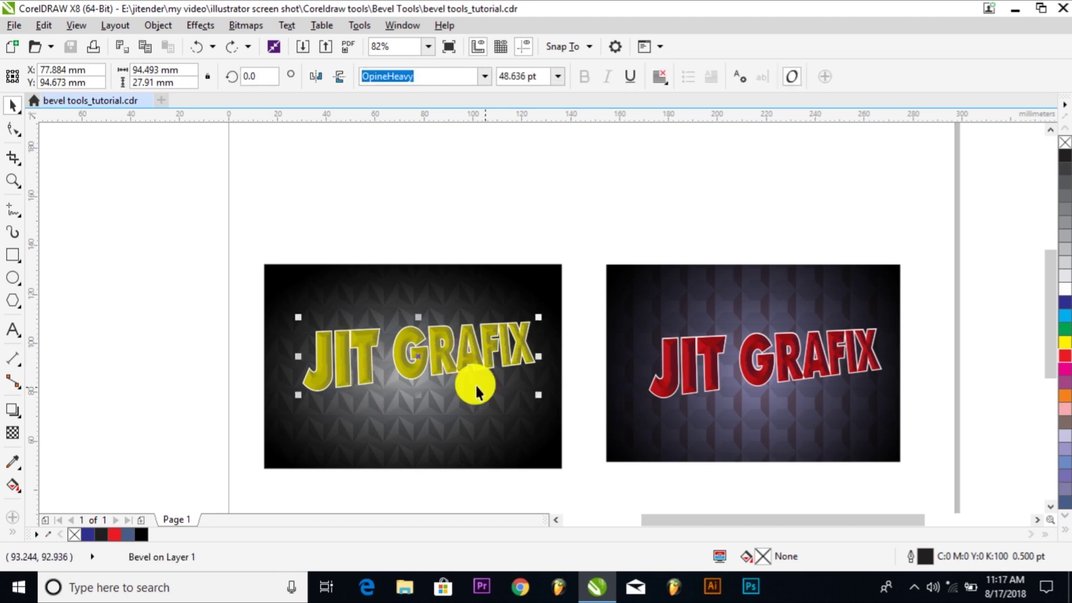
left_click_drag(959, 296, 256, 393)
left_click_drag(185, 222, 962, 490)
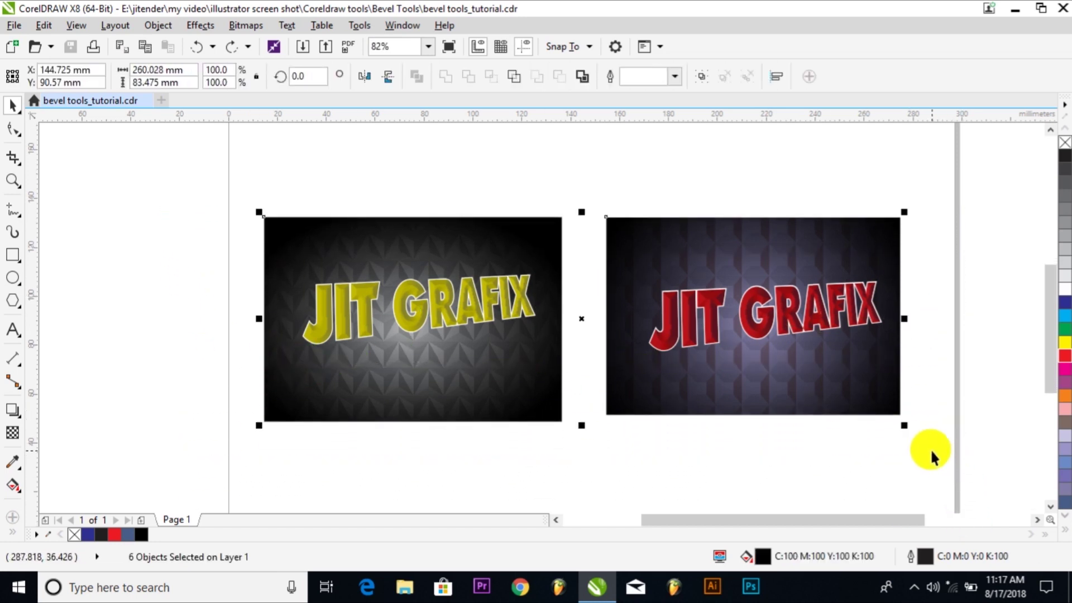
key("Delete")
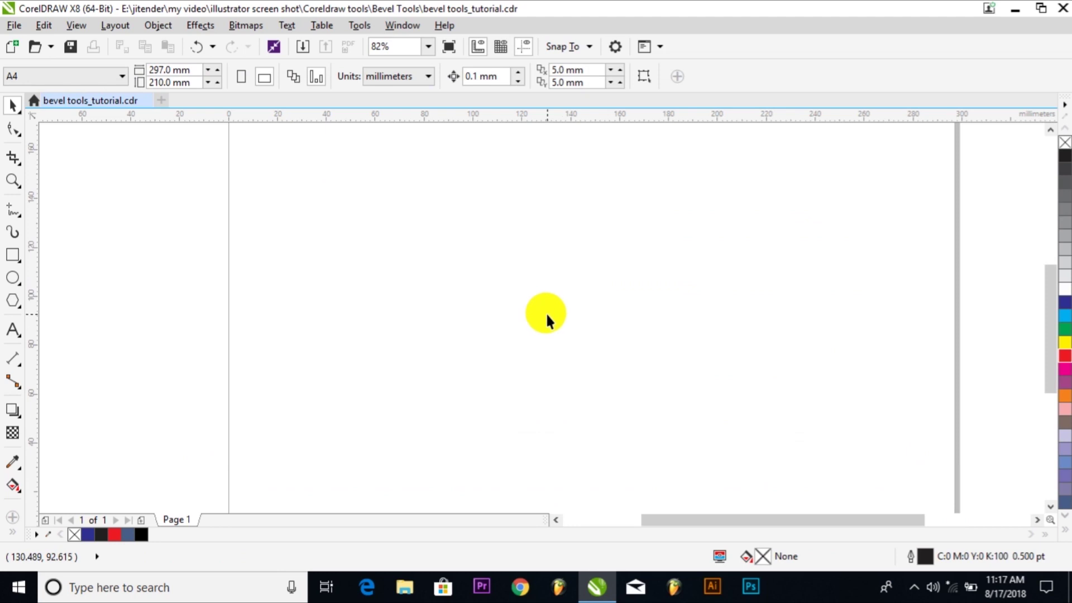
Open the Bevel effect settings and add the artistic text "Jit Grafix" on the page
left_click(201, 25)
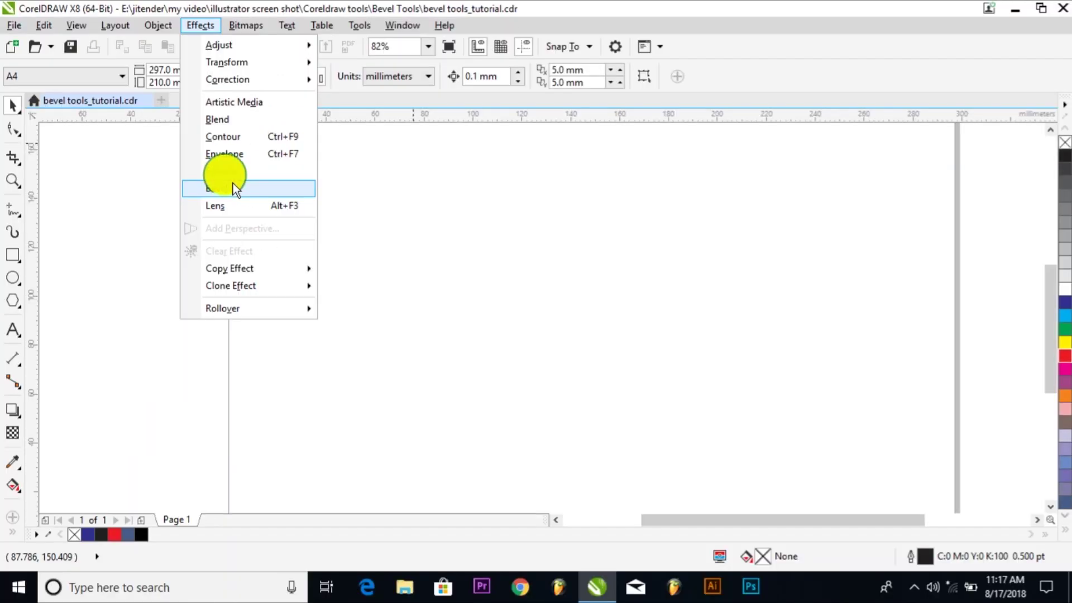
left_click(232, 183)
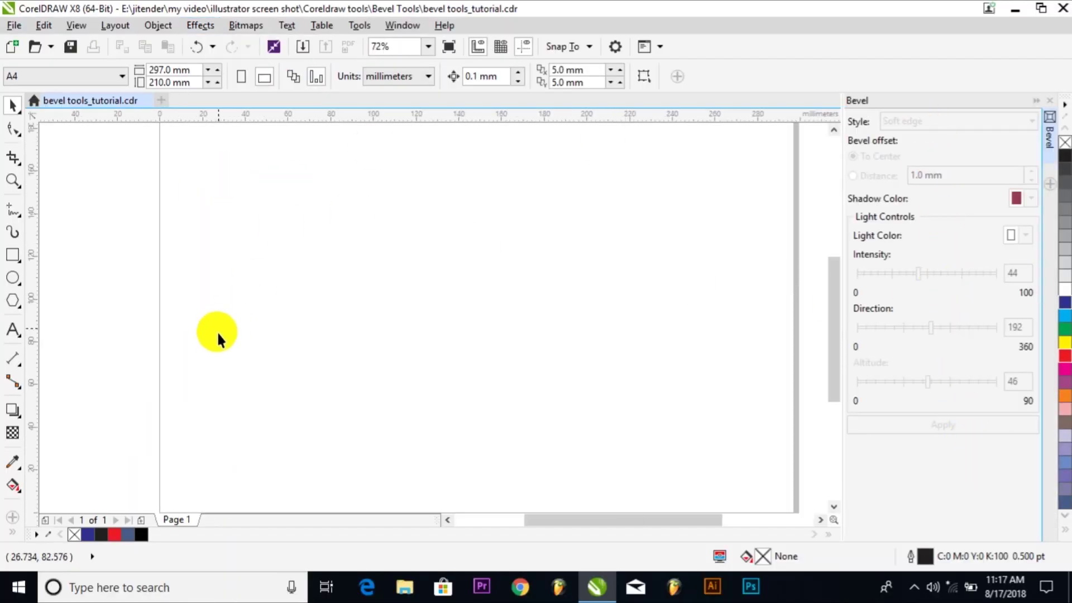
left_click(13, 329)
left_click(326, 284)
type("Jit ")
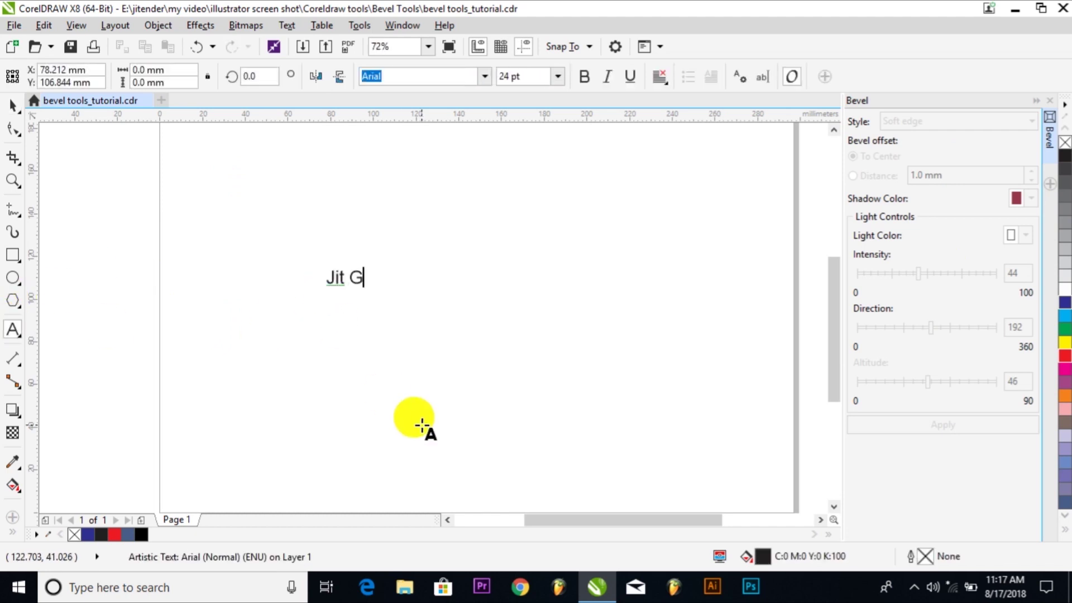
type("Grafix")
key("ctrl+space")
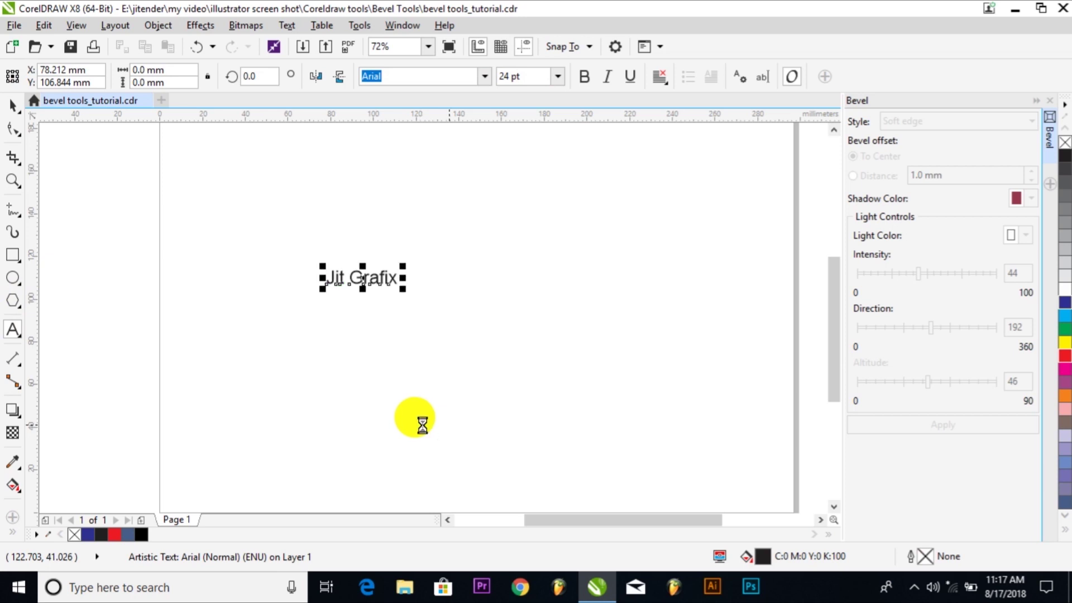
Change the "Jit Grafix" text's font to Grizzly BT and scale it to about 79 pt, roughly 112 mm wide
left_click_drag(408, 288, 509, 354)
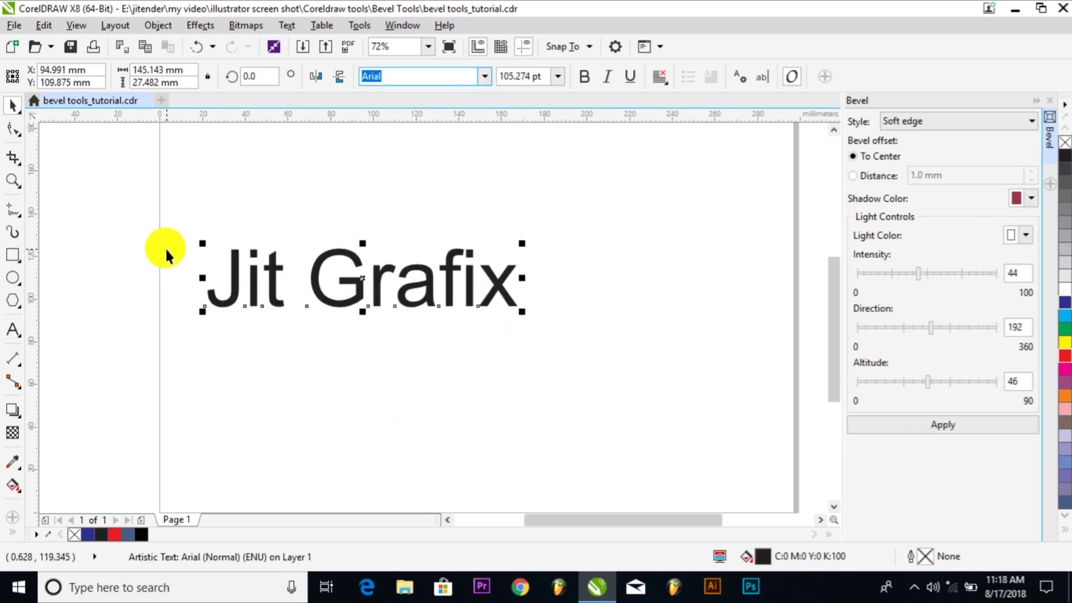
left_click(487, 76)
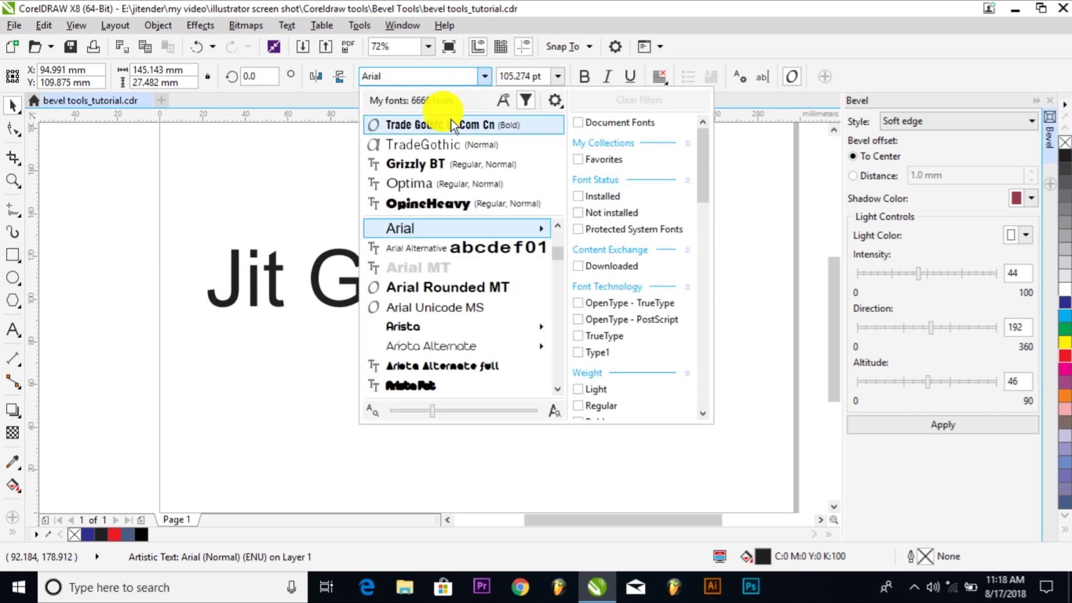
left_click(424, 163)
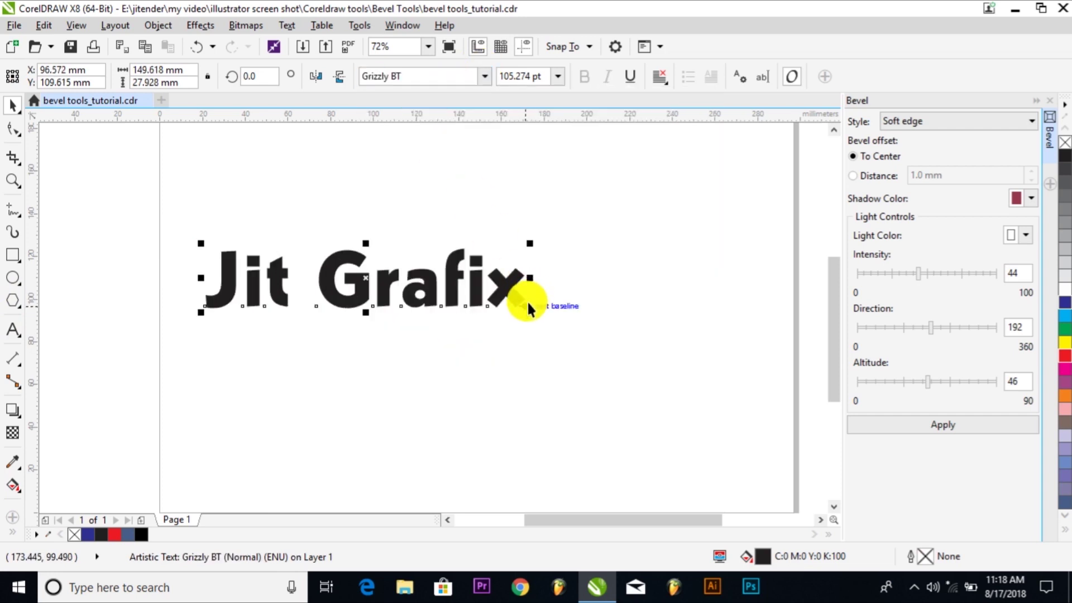
left_click_drag(522, 310, 506, 301)
left_click_drag(201, 211, 547, 346)
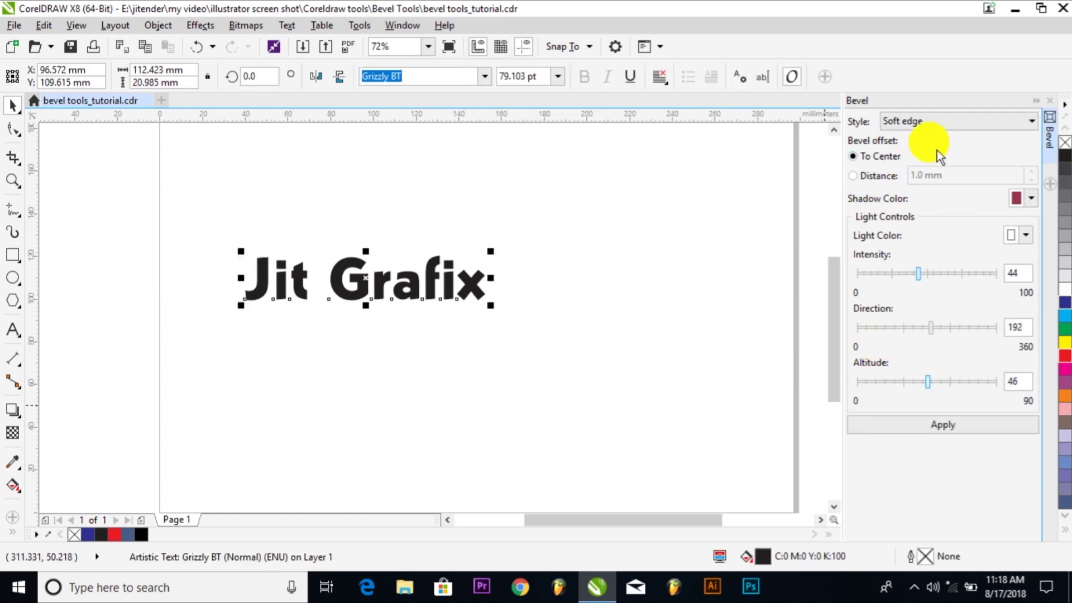
Apply a Soft edge bevel with the offset To Center to the text and recolour it red
left_click(941, 119)
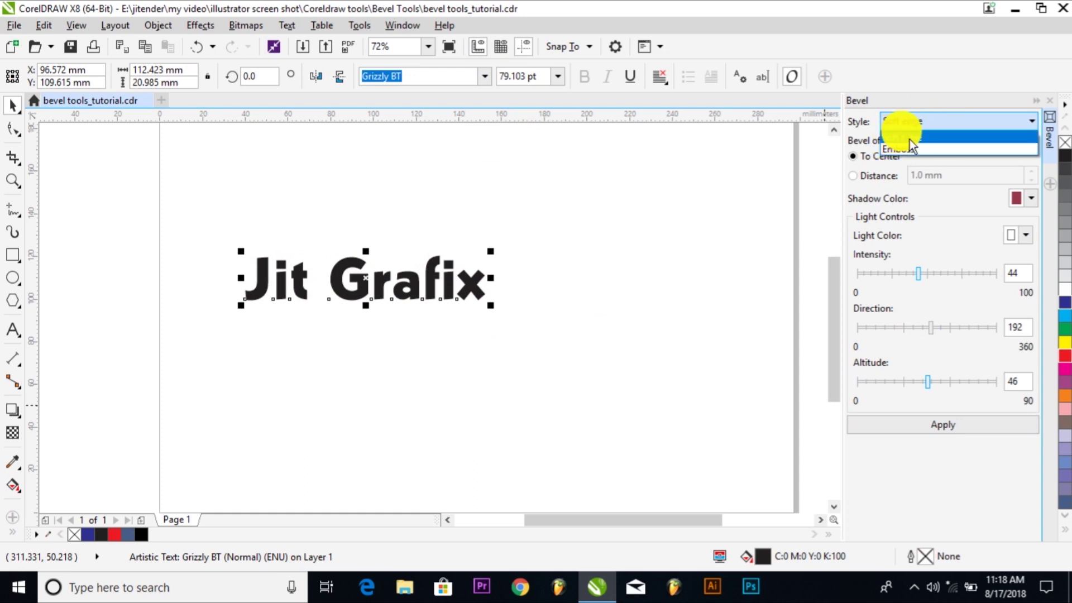
left_click(858, 162)
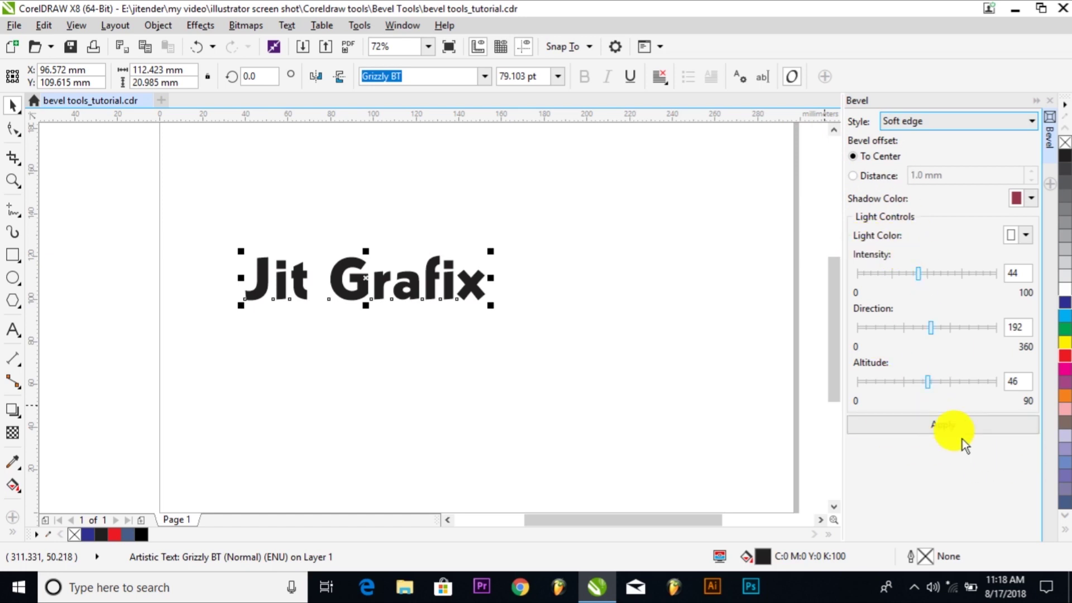
left_click(939, 420)
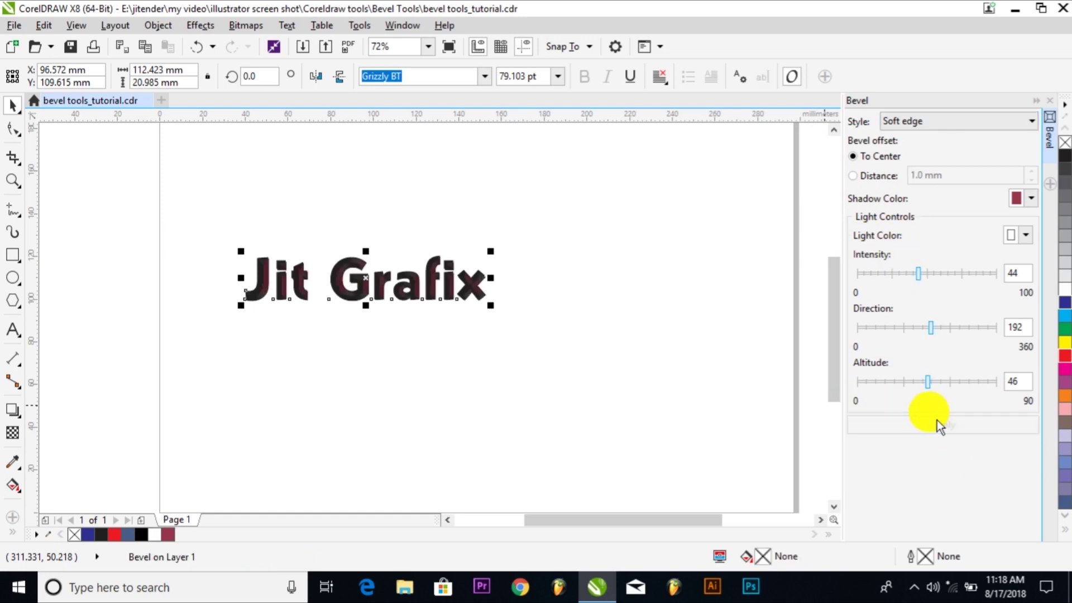
left_click(1066, 355)
left_click_drag(268, 259, 328, 273)
scroll(424, 291, "up", 5)
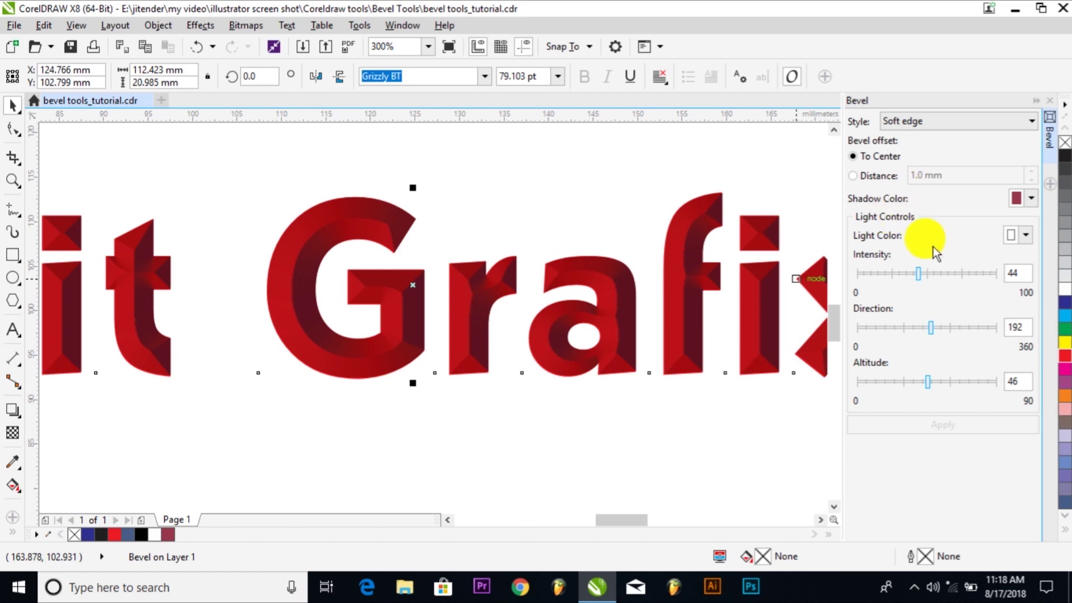
Test bevel light intensities of 69 and 84 on the red text
left_click(953, 270)
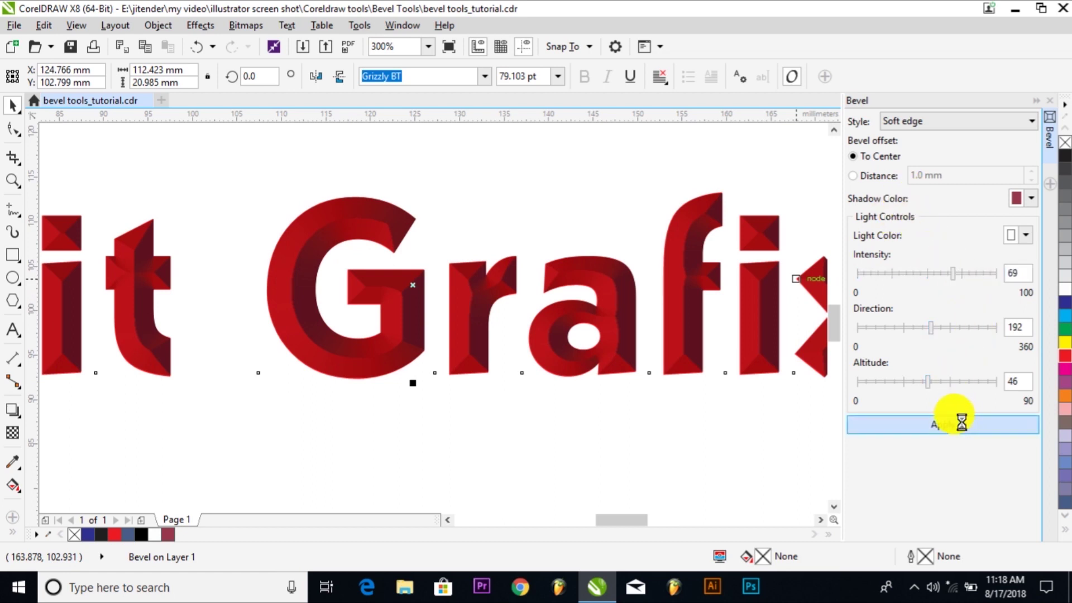
left_click(956, 424)
left_click(969, 276)
left_click(971, 423)
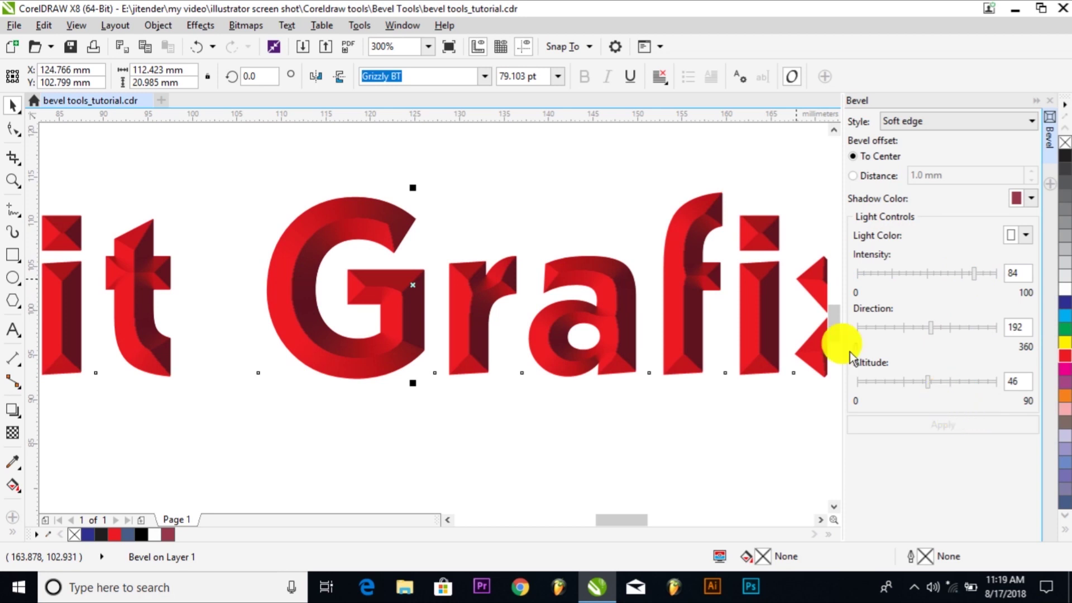
Test a bevel light direction of 67 on the text and settle on 196
left_click_drag(926, 328, 884, 327)
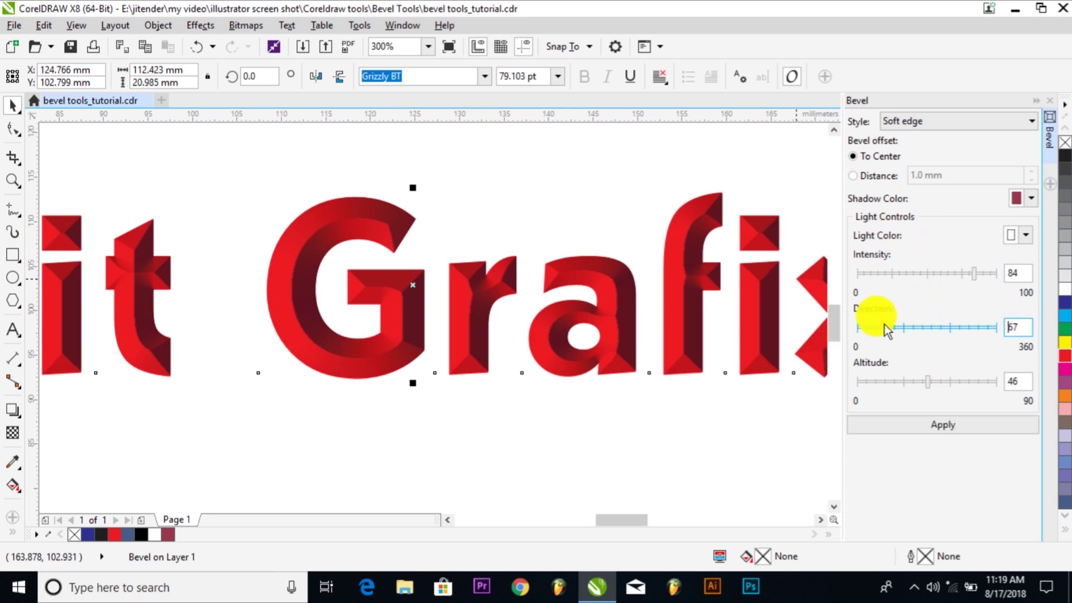
left_click(946, 423)
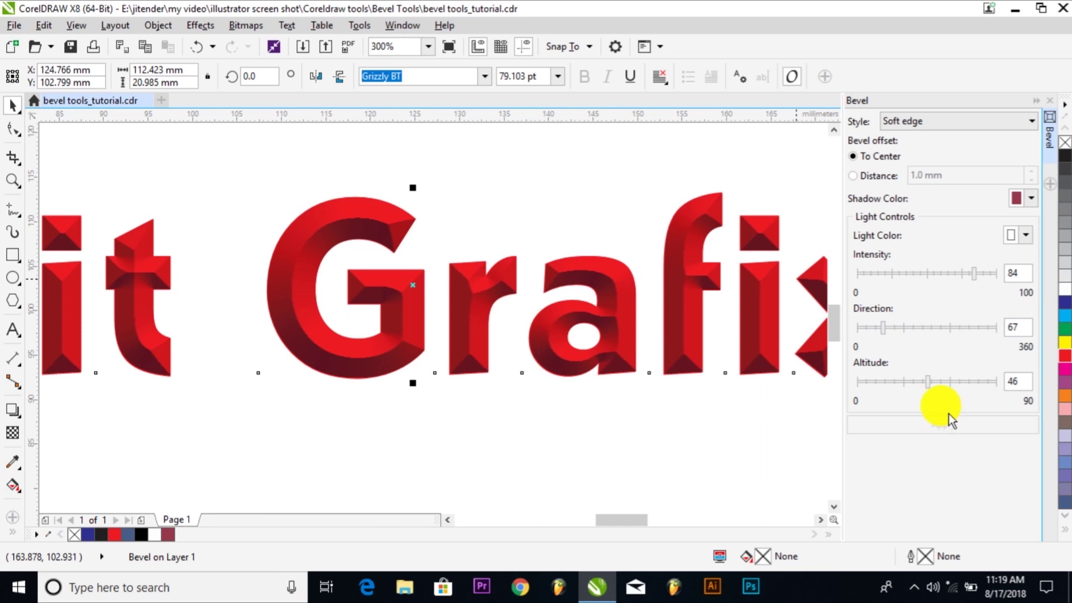
left_click(931, 328)
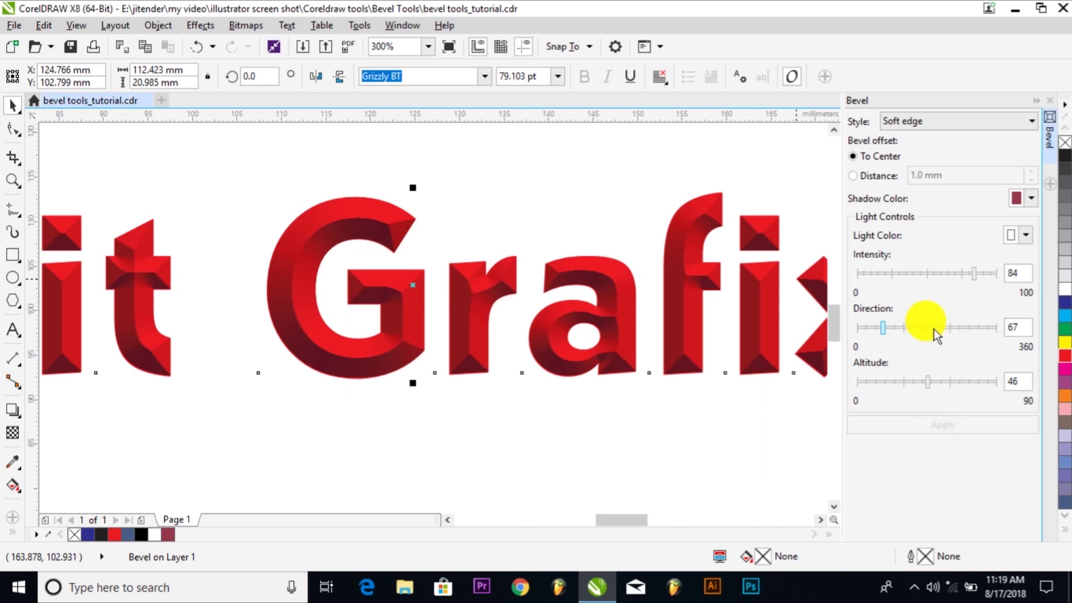
left_click(968, 421)
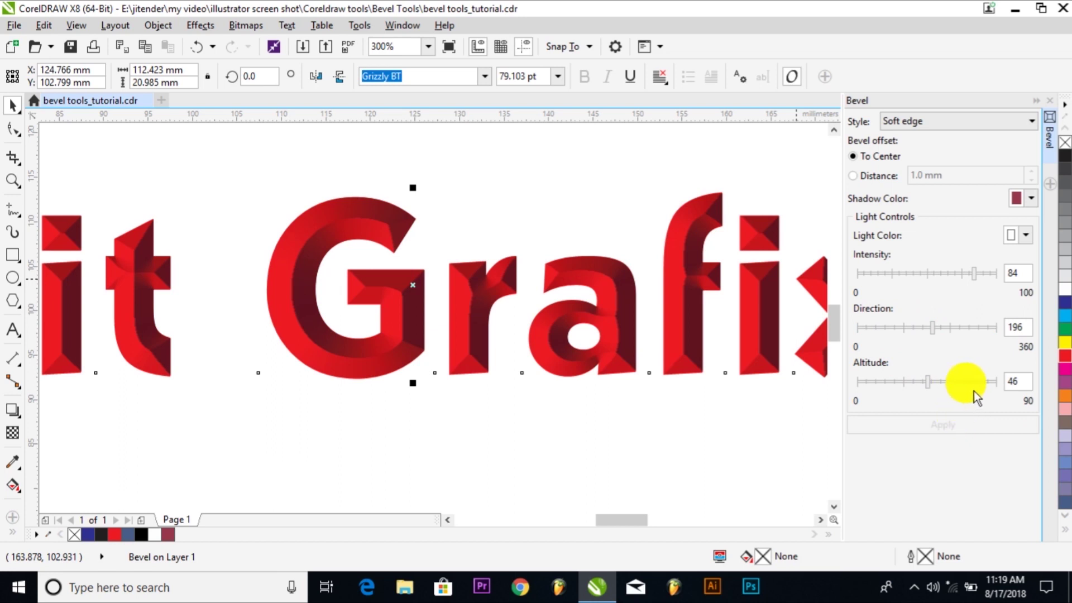
Test several bevel light altitudes on the text, starting with 18, and settle on 57
left_click(885, 381)
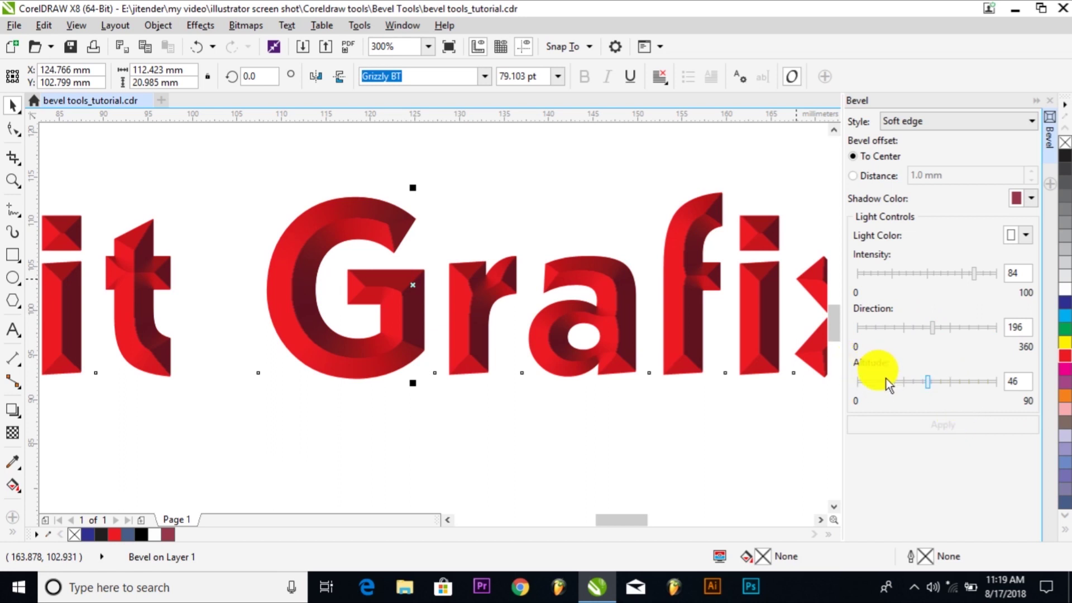
left_click(929, 424)
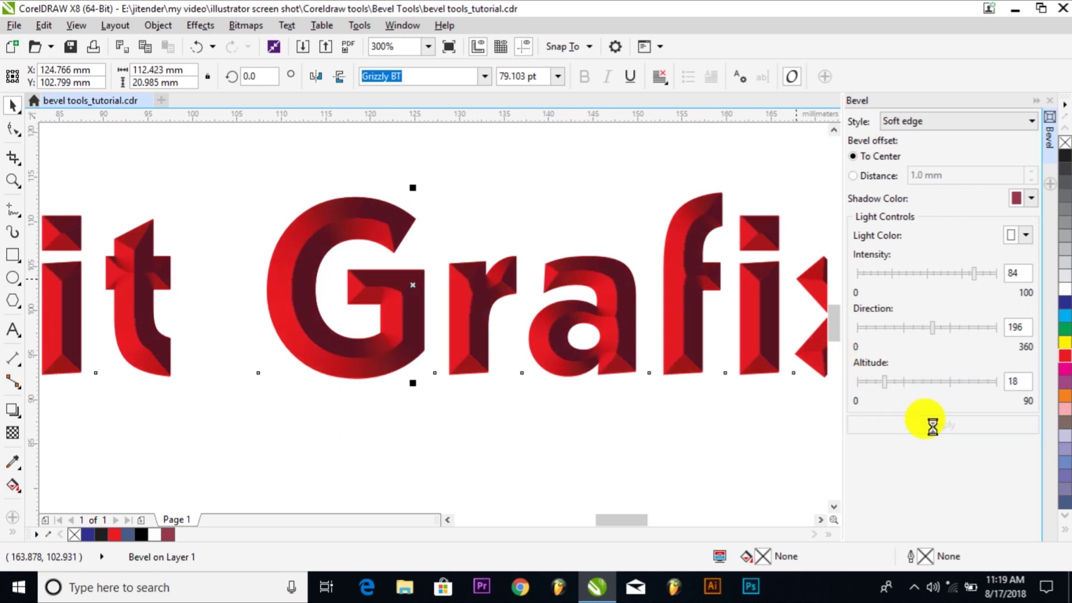
left_click(963, 380)
left_click(970, 426)
left_click(898, 381)
left_click(947, 423)
left_click(923, 381)
left_click(942, 424)
left_click(956, 383)
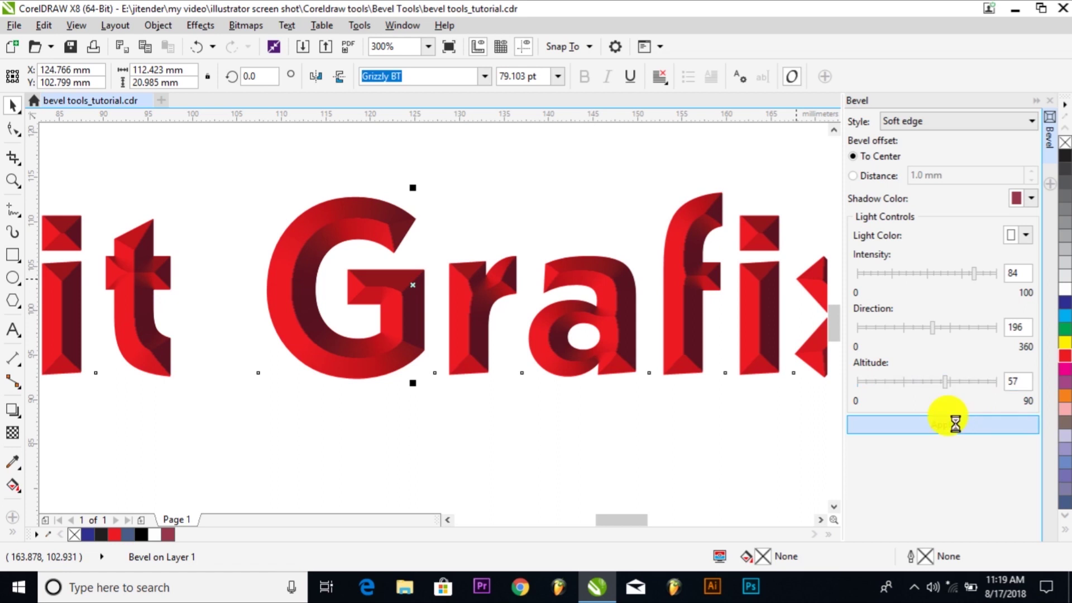
left_click(955, 423)
Test bevel light intensities including 45, 72 and 9 on the text and settle on 83
left_click(919, 273)
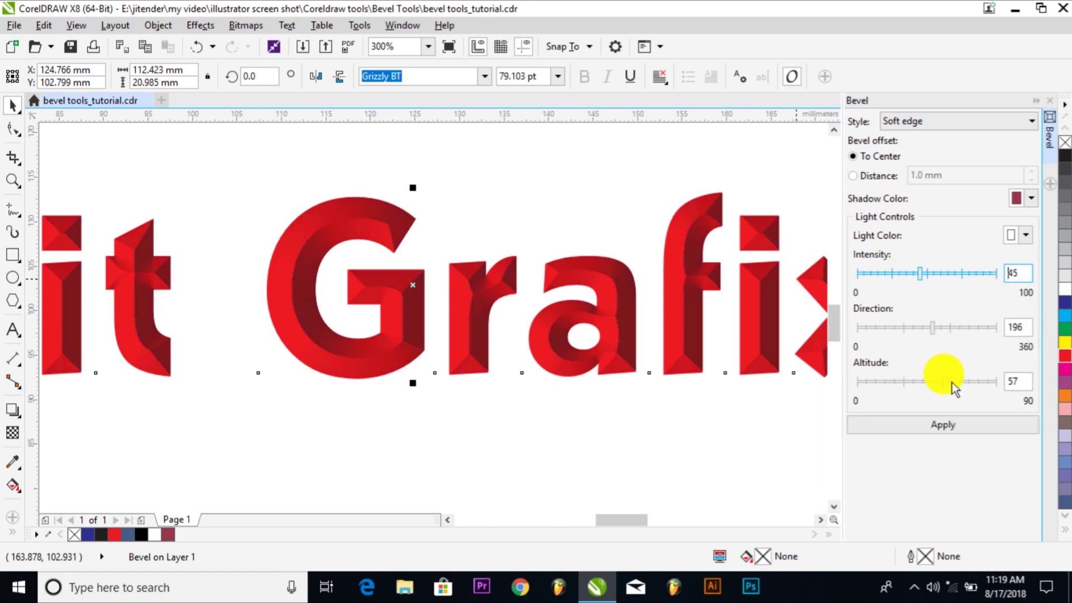
left_click(943, 423)
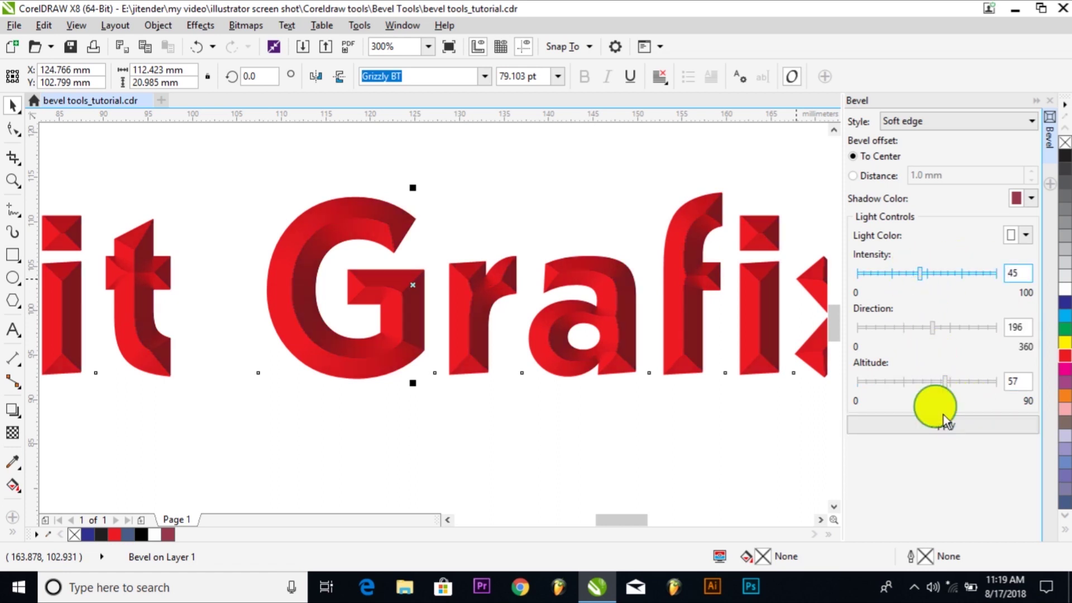
left_click(945, 417)
left_click(959, 273)
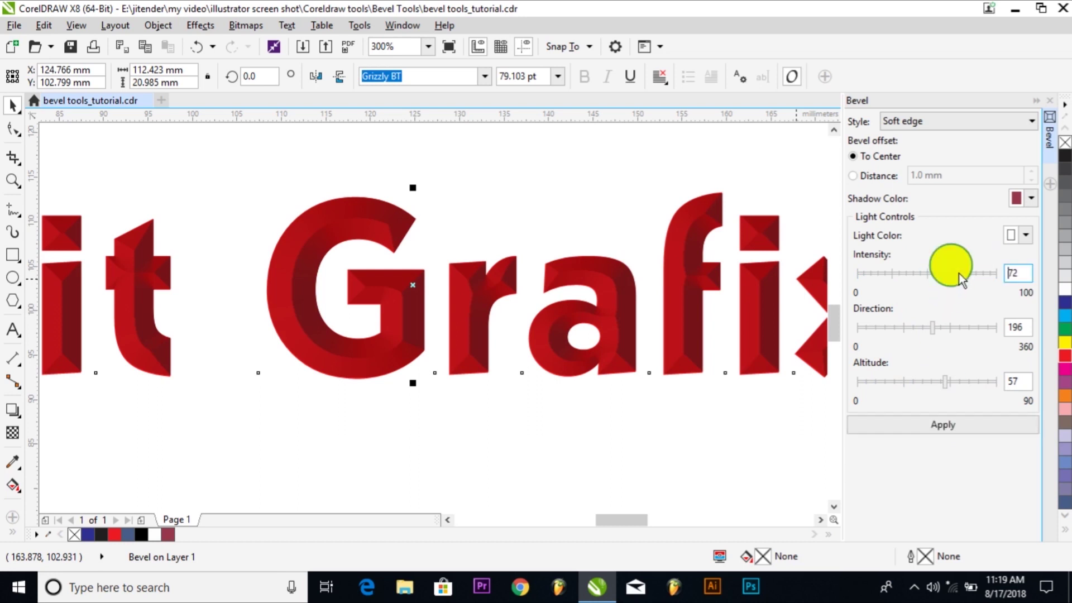
left_click(966, 423)
left_click(980, 274)
left_click(989, 425)
left_click(870, 274)
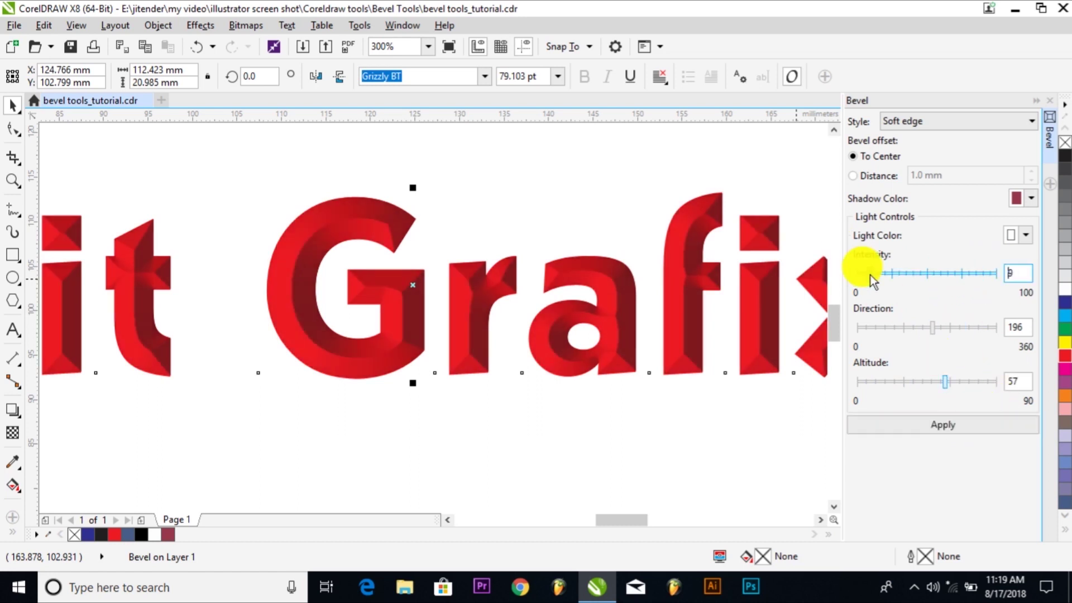
left_click(931, 422)
left_click(965, 273)
left_click(969, 423)
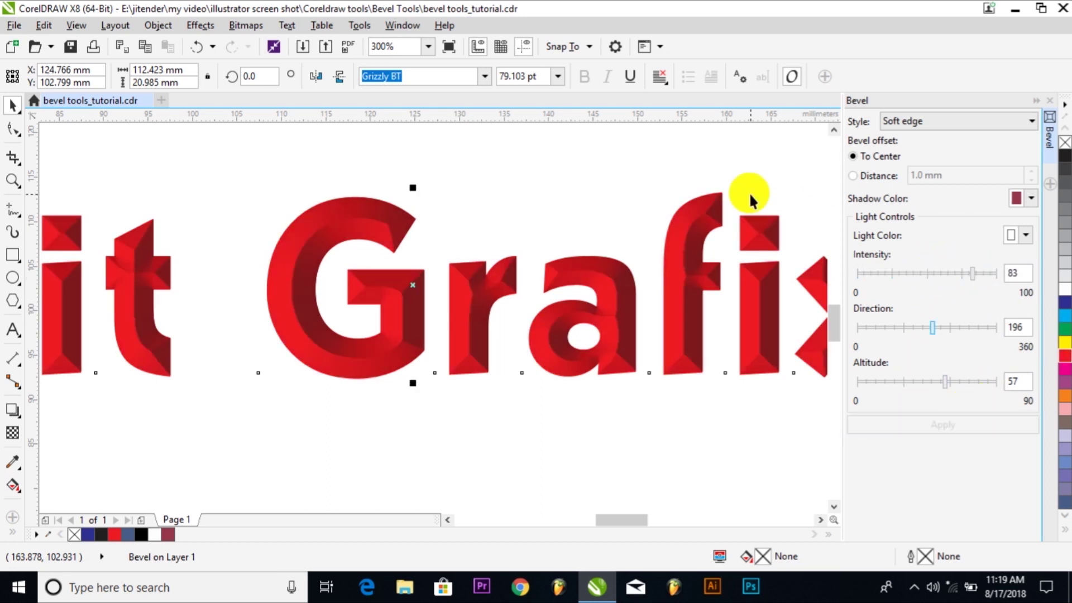
Reposition the beveled text on the page to about X 95 mm, Y 103 mm
left_click(737, 280)
scroll(726, 283, "down", 2)
left_click(716, 297)
left_click_drag(715, 297, 559, 250)
left_click(591, 416)
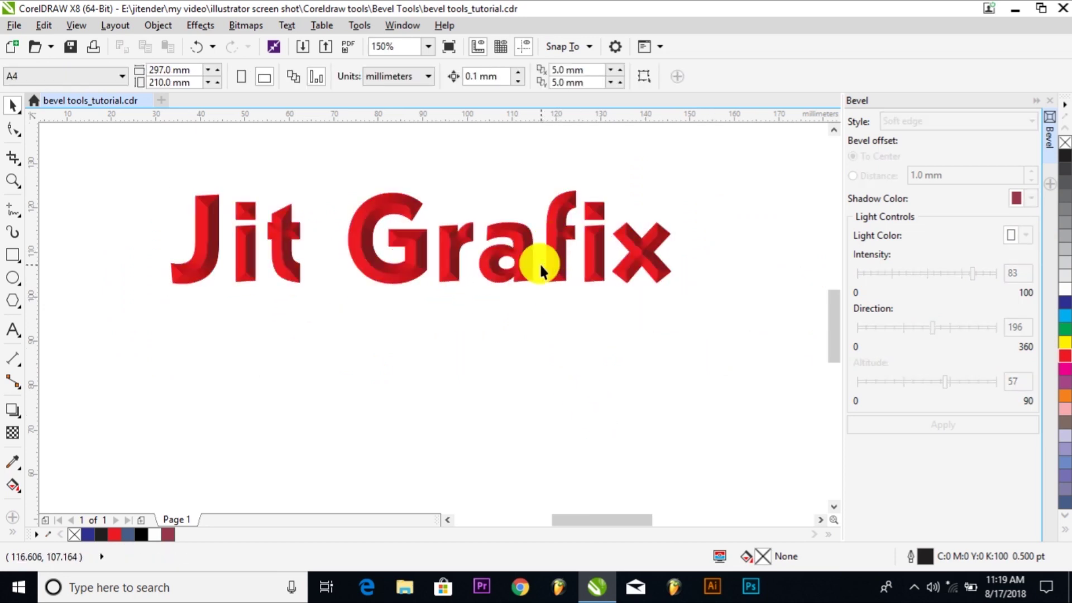
left_click(412, 251)
left_click_drag(411, 251, 444, 295)
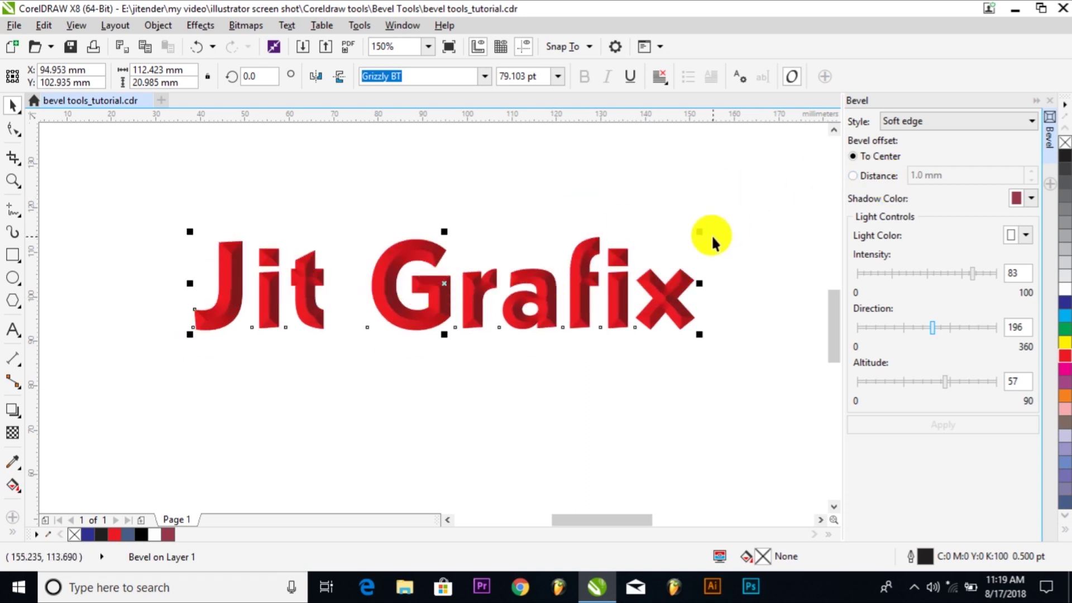
Switch the text's bevel offset from To Center to a Distance of 1.0 mm and apply it
scroll(553, 290, "up", 3)
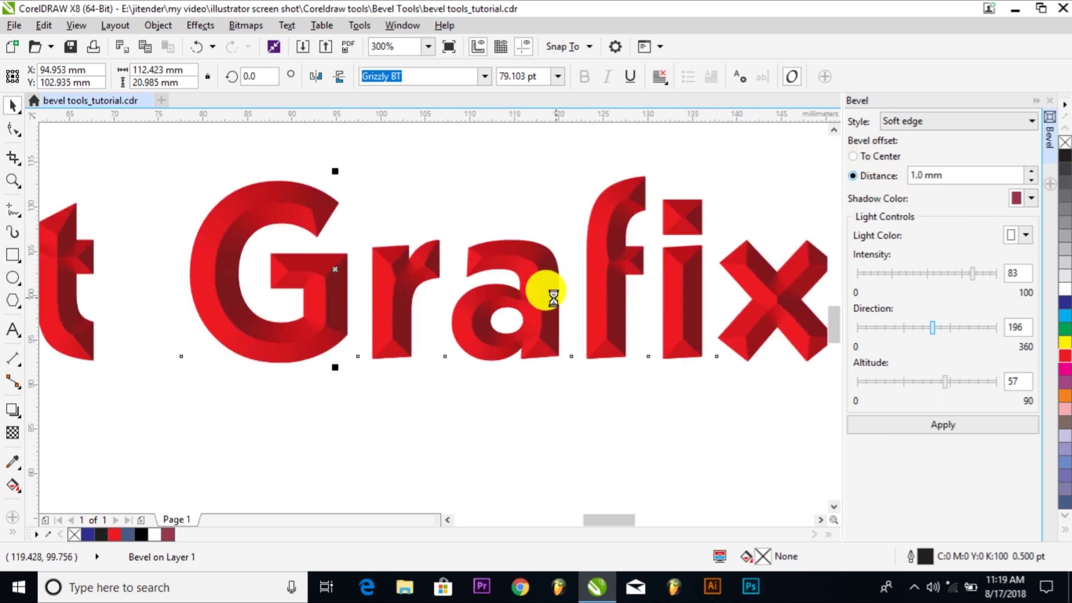
scroll(533, 291, "up", 2)
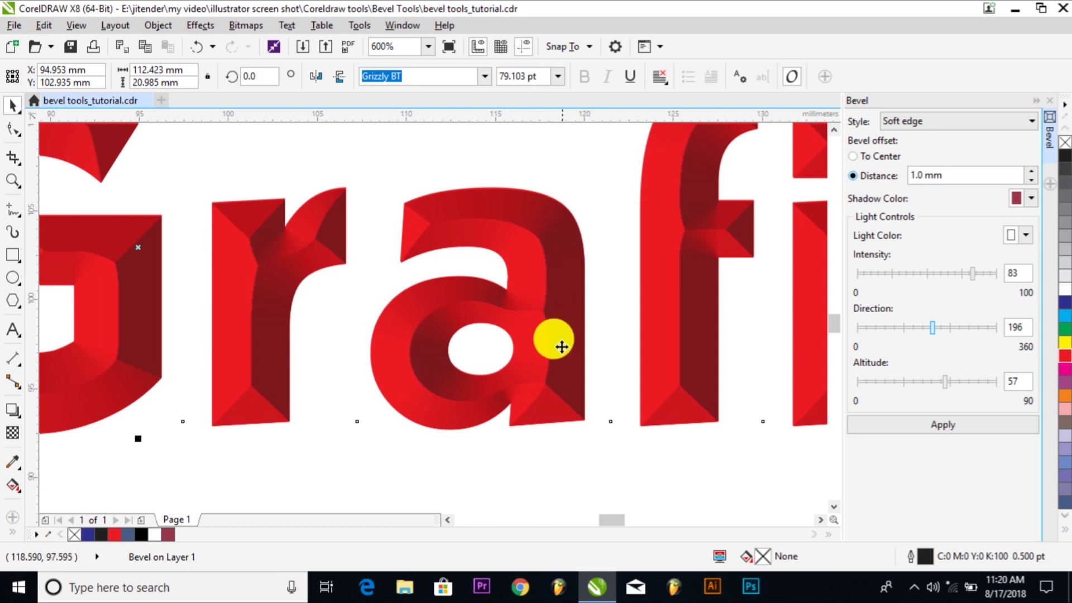
left_click(956, 425)
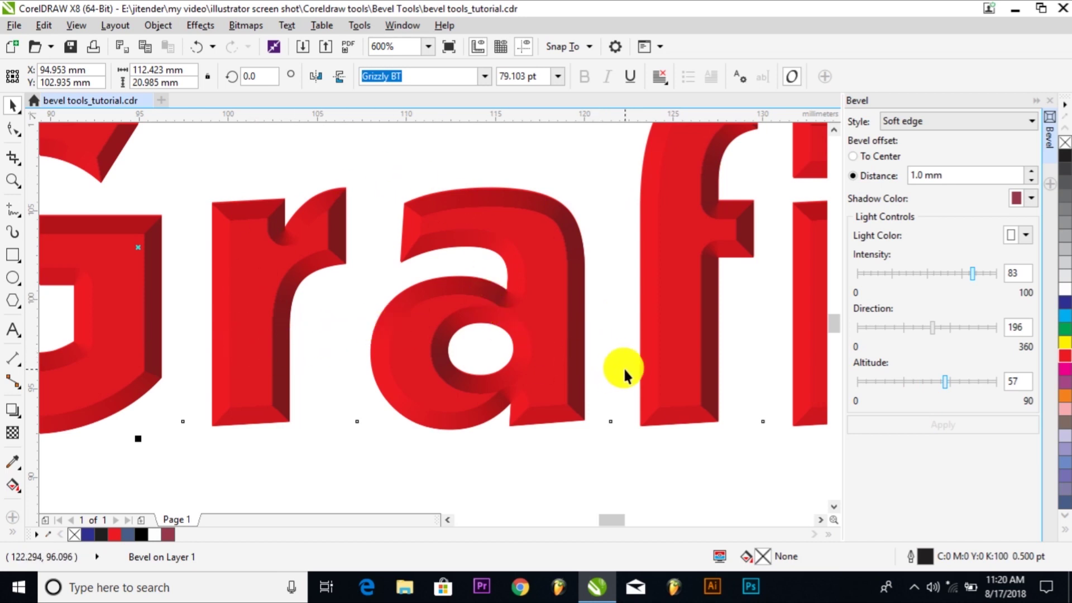
scroll(649, 364, "down", 4)
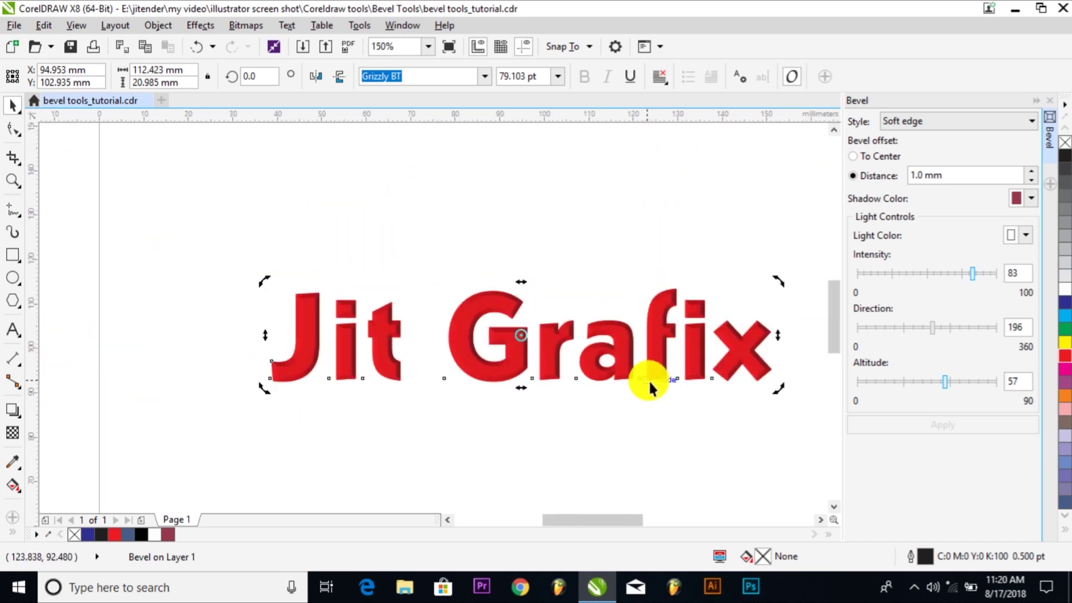
Move the beveled text off the page, above its upper edge, to about X 121 mm, Y 250 mm
left_click(702, 413)
scroll(597, 355, "up", 4)
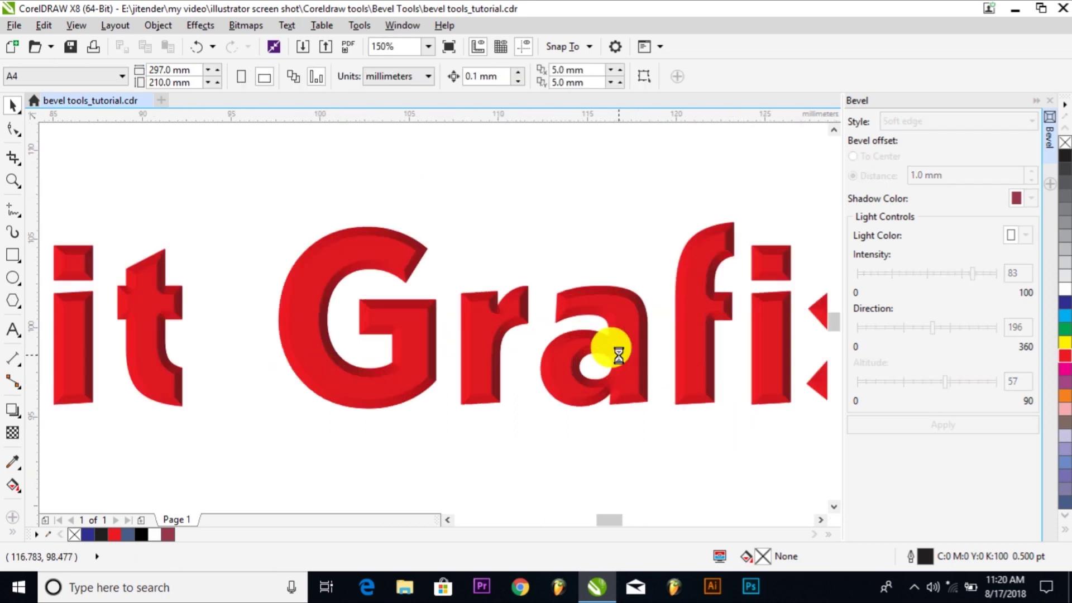
scroll(618, 356, "down", 4)
scroll(618, 356, "down", 4)
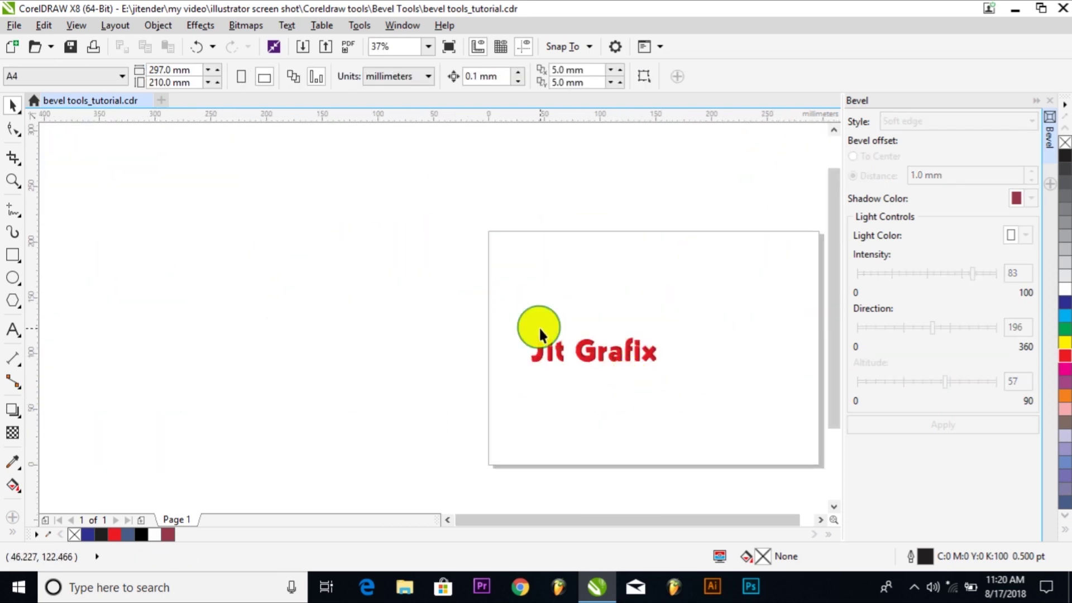
left_click(589, 355)
scroll(621, 201, "up", 8)
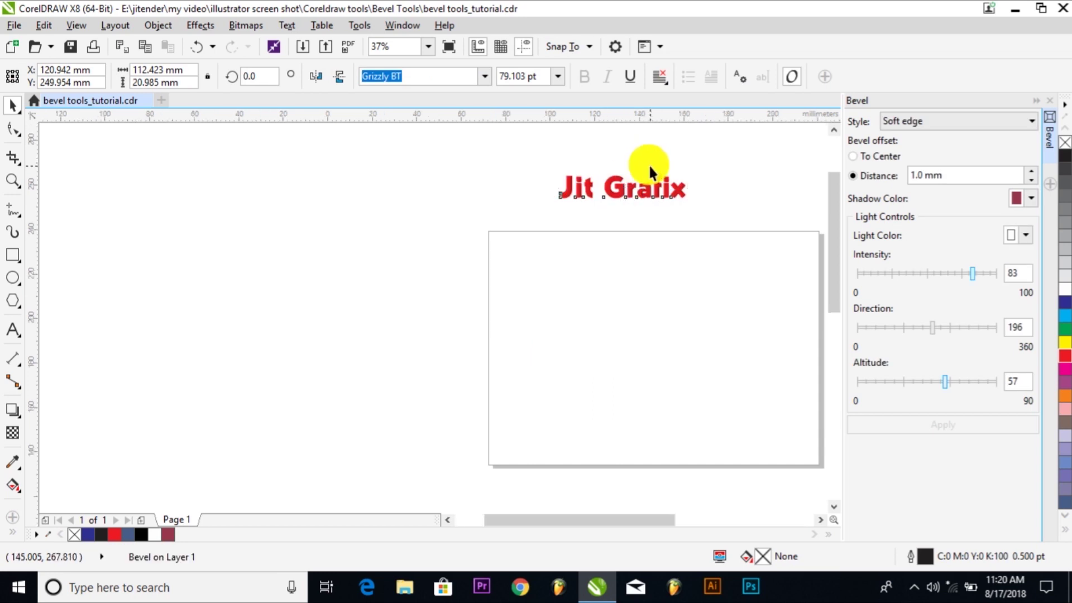
scroll(625, 262, "down", 4)
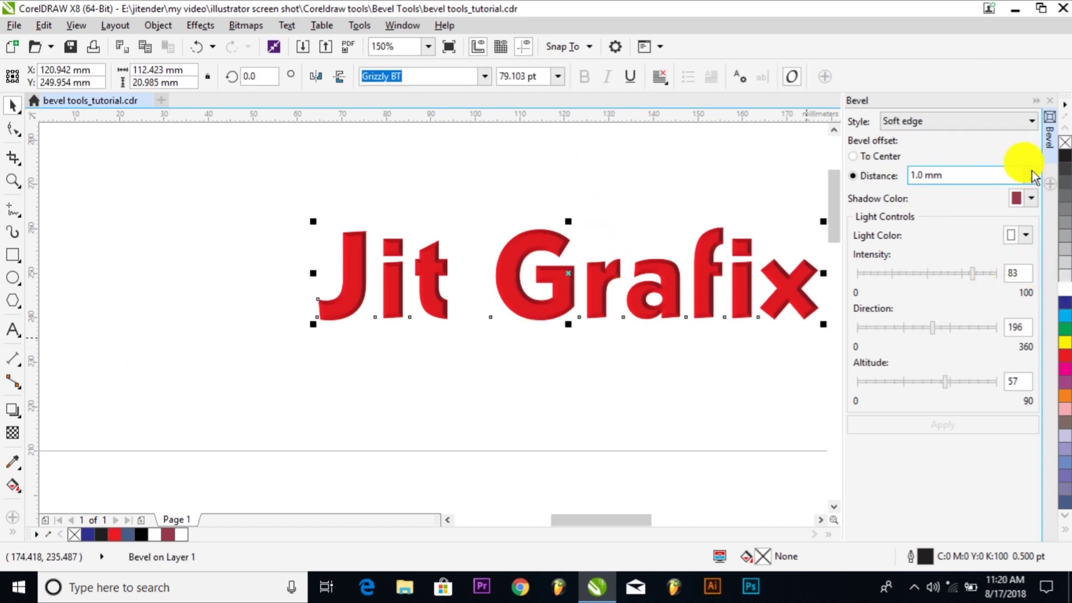
Try a bevel offset distance of 3.0 mm on the beveled text
left_click(988, 175)
type("3")
key("Return")
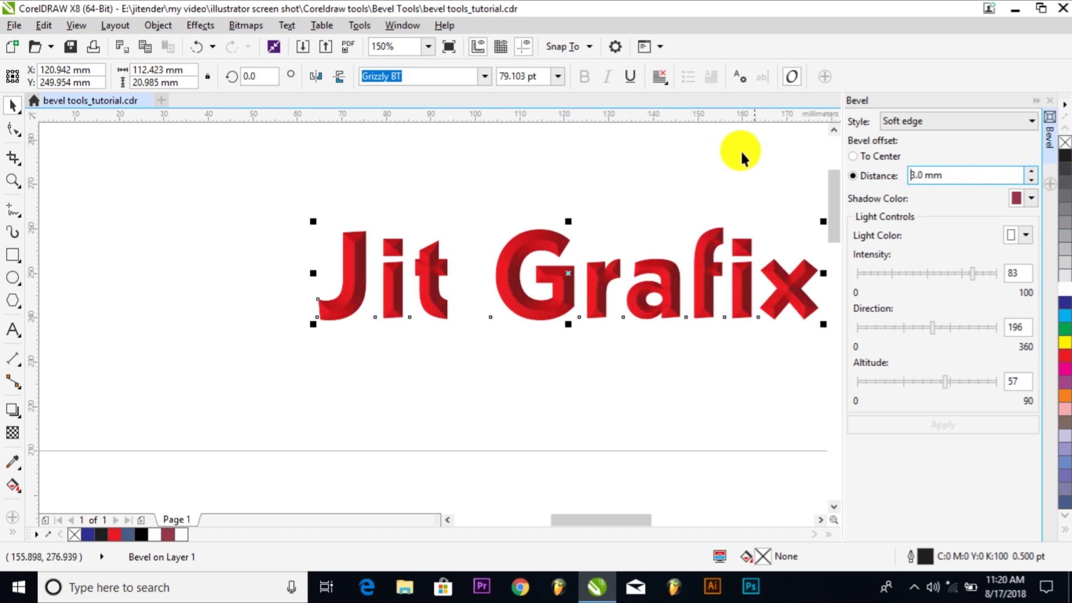
Set the text's bevel offset distance to 2.0 mm and inspect the beveled letter edges up close
left_click(949, 174)
type("2")
key("Return")
left_click(669, 382)
scroll(518, 208, "up", 4)
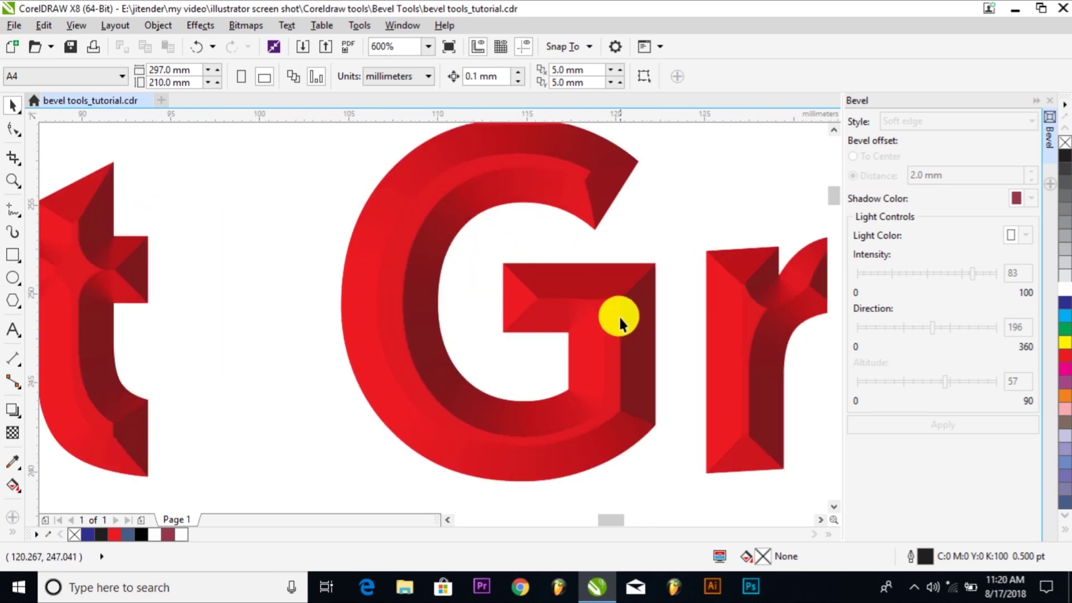
scroll(742, 163, "down", 4)
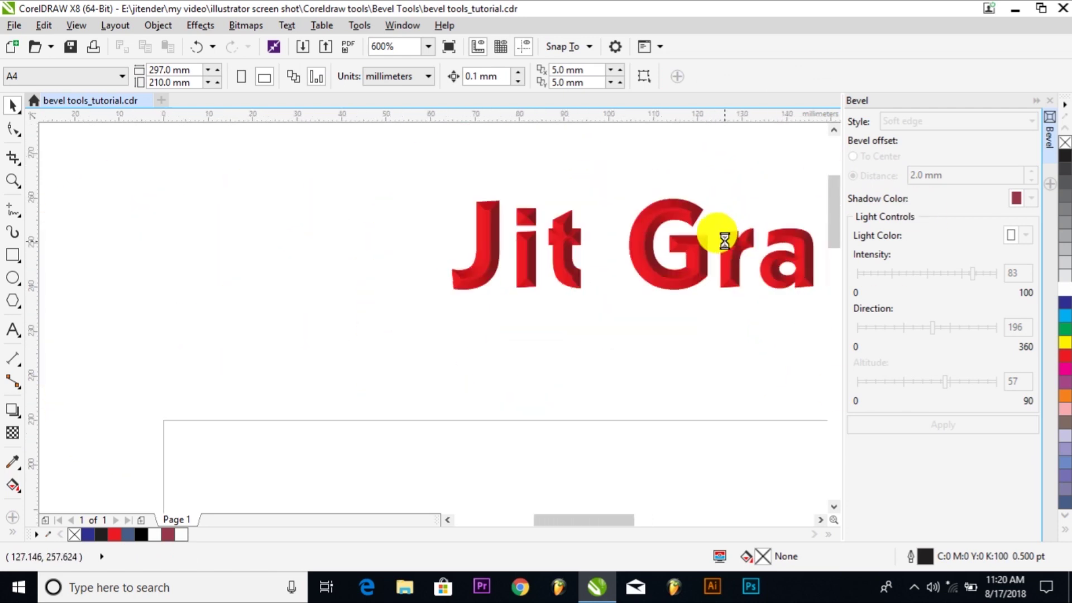
Reposition the beveled text so it sits just above the page's upper edge
left_click_drag(669, 263, 528, 289)
left_click(605, 381)
scroll(597, 374, "down", 1)
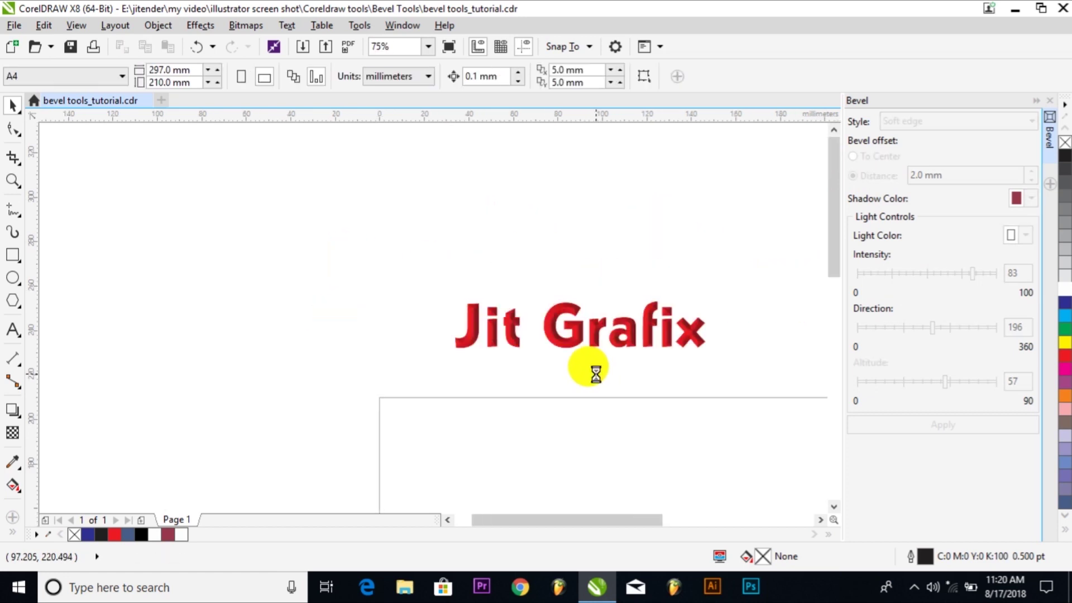
scroll(815, 525, "up", 1)
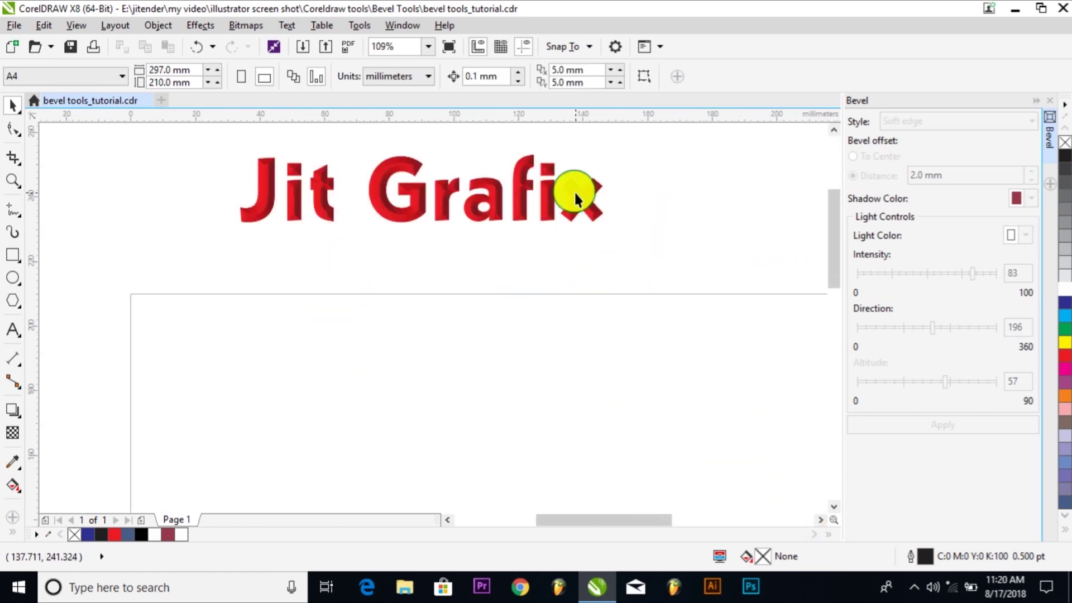
left_click(574, 191)
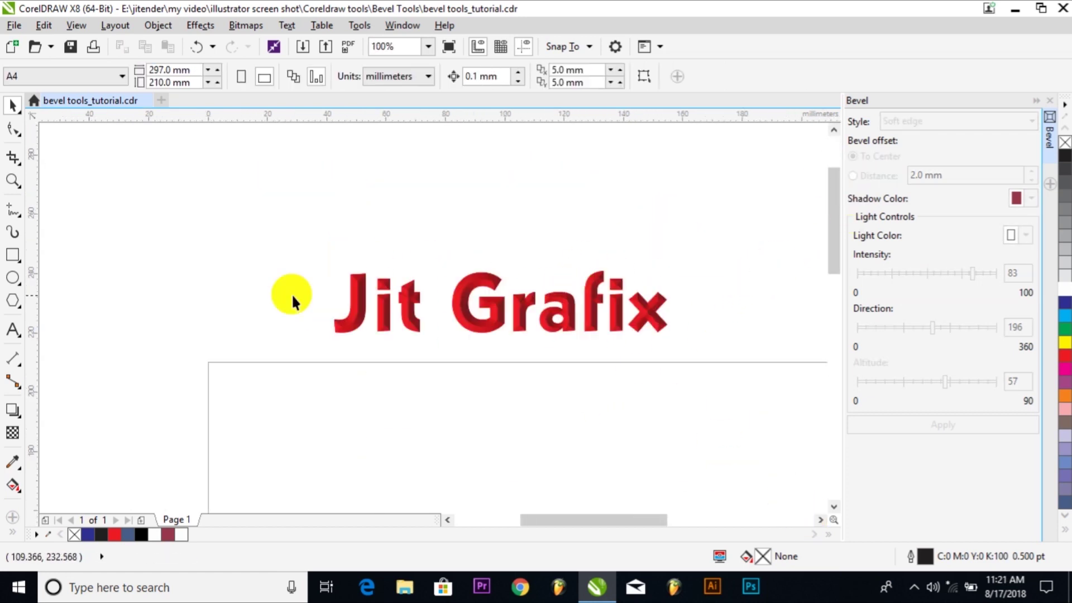
Add new artistic text reading "Jit Grafix" on the page below the beveled text
left_click(23, 334)
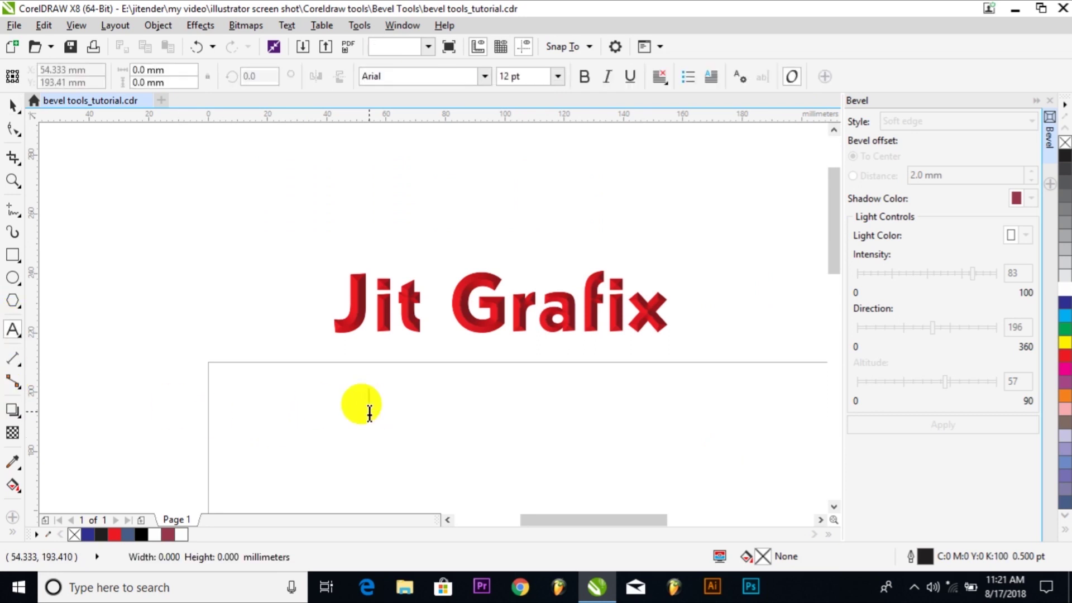
left_click(370, 411)
type("Jit G")
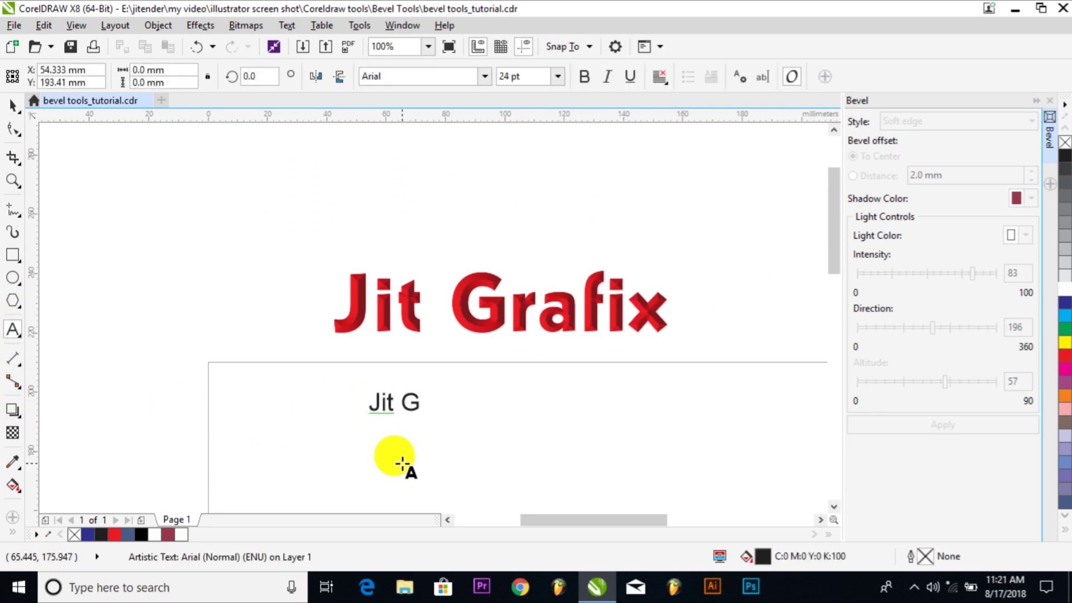
type("rafix")
key("ctrl+space")
Try the OpineHeavy font on the new text, settle on Grizzly BT, and enlarge it to about 58 pt
left_click(483, 78)
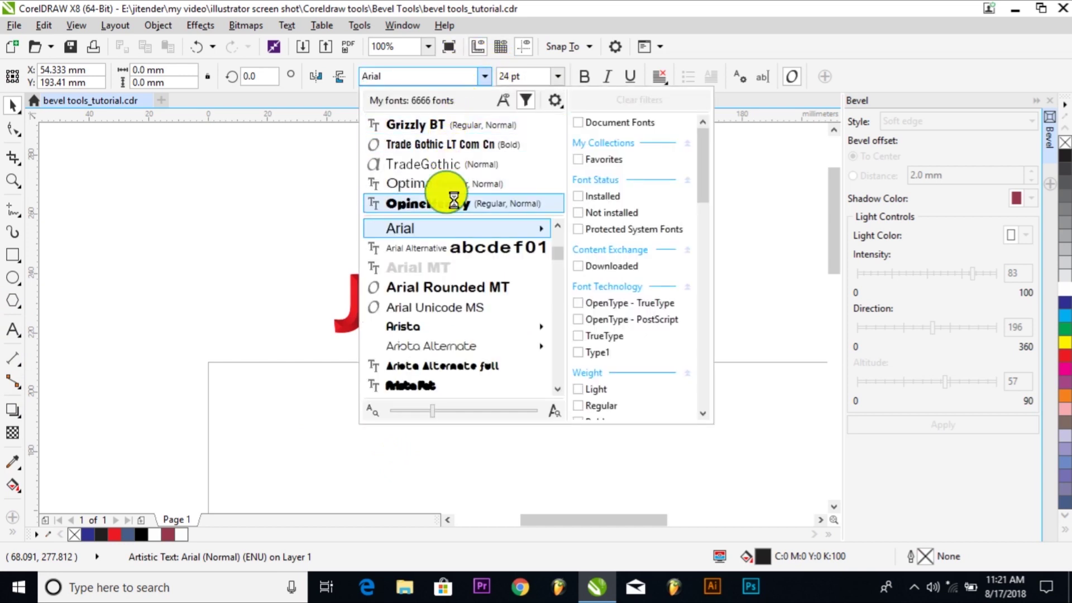
left_click(454, 202)
left_click(478, 83)
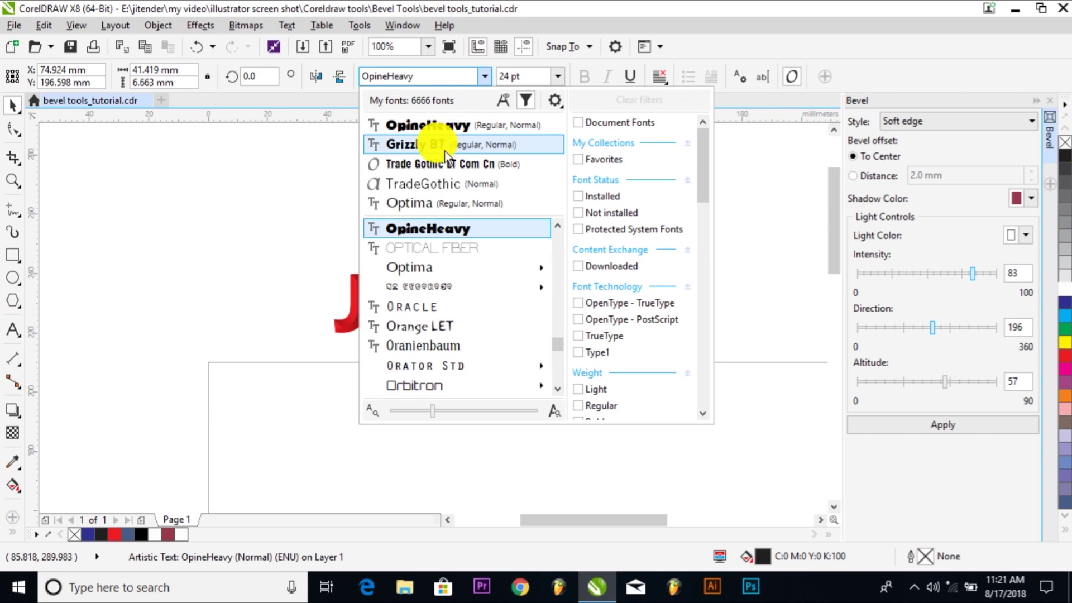
left_click(444, 145)
left_click_drag(480, 418, 549, 472)
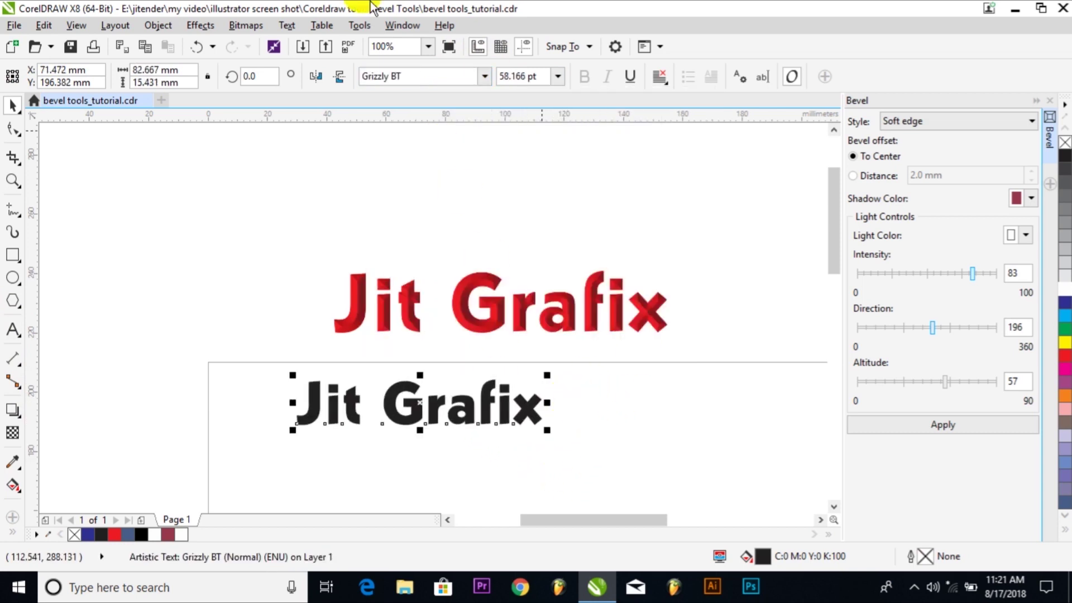
left_click(482, 79)
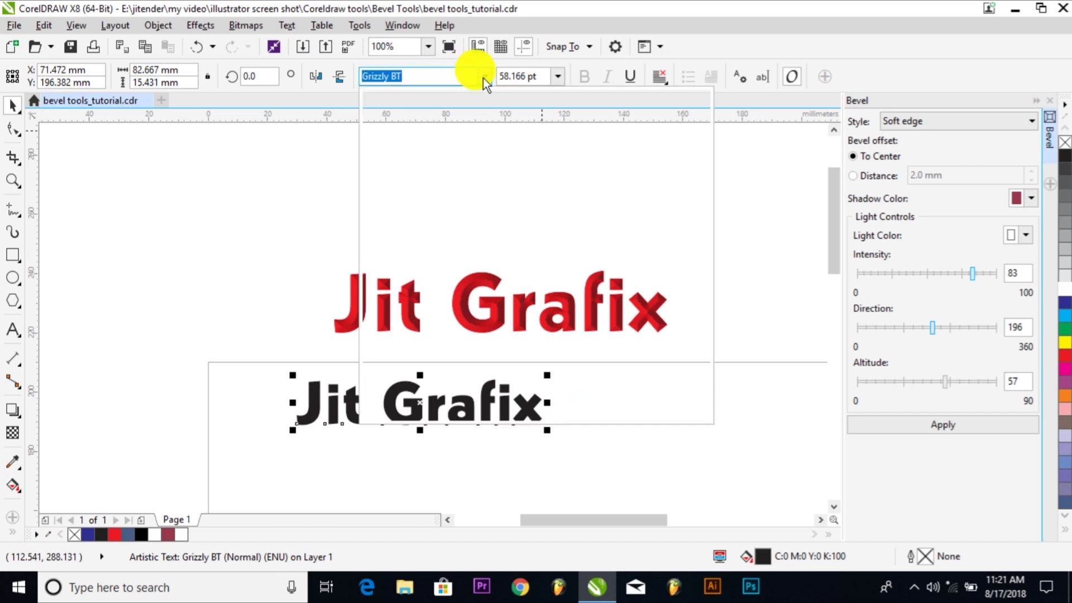
Add perspective to the black text and reshape its corners so the lettering shrinks toward the right end
left_click(202, 29)
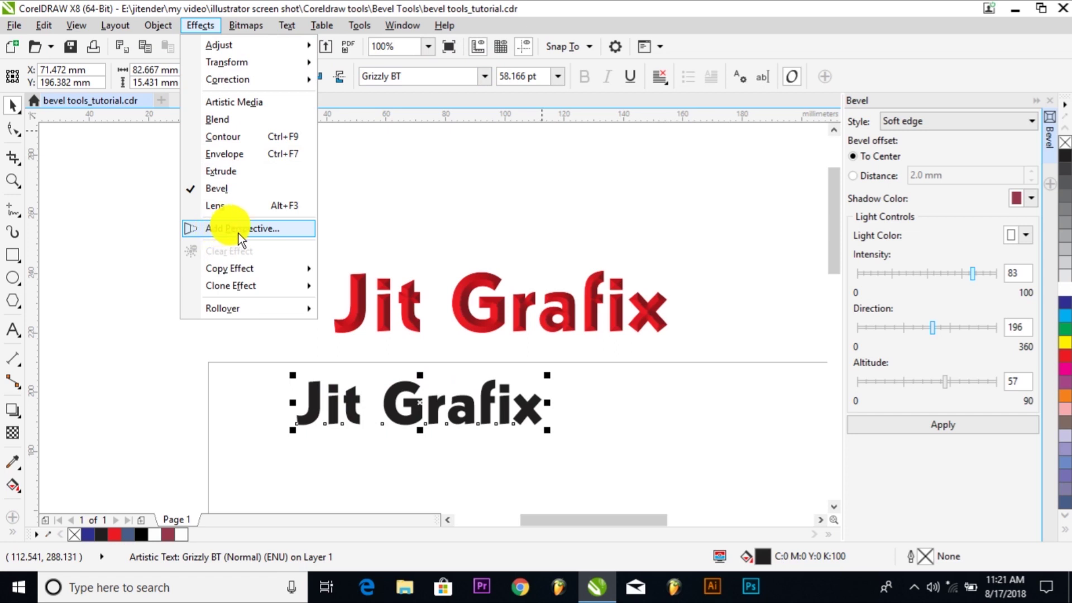
left_click(249, 233)
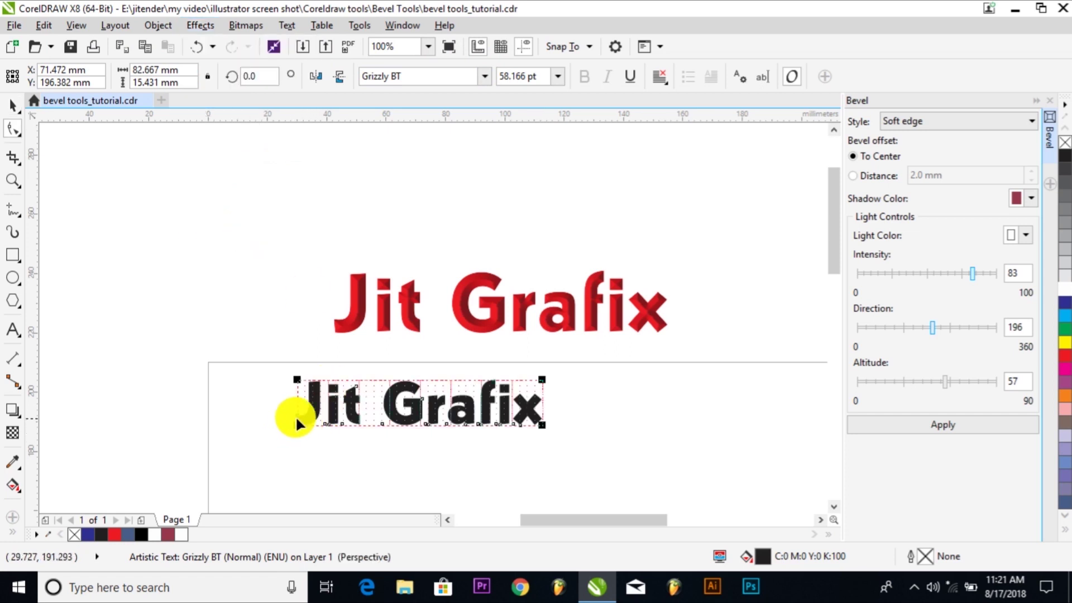
left_click_drag(297, 424, 289, 473)
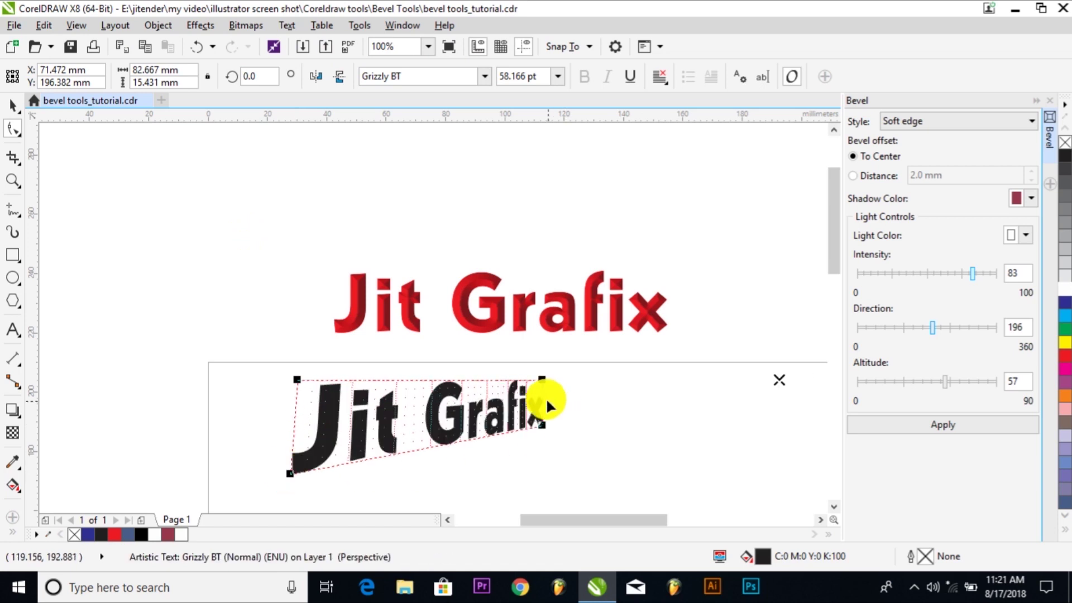
left_click_drag(542, 432, 559, 448)
left_click_drag(558, 446, 538, 423)
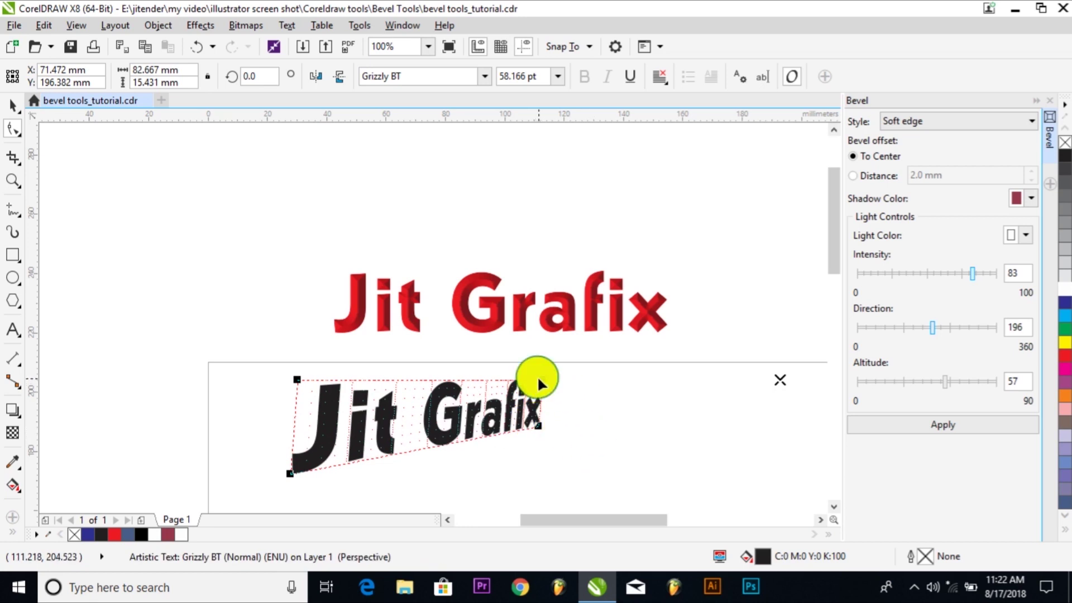
left_click_drag(540, 377, 525, 382)
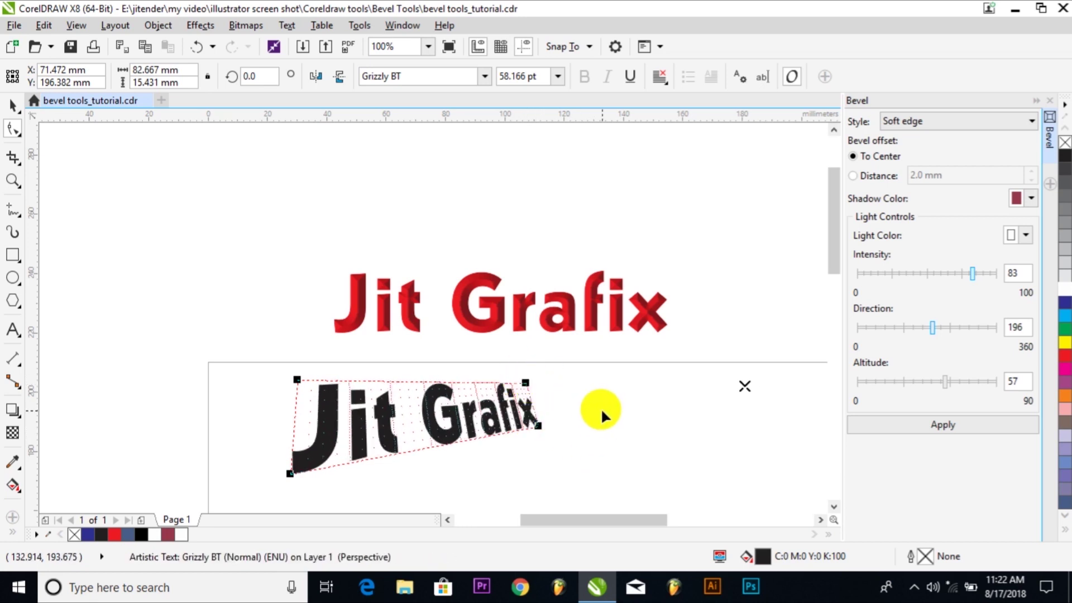
left_click(12, 105)
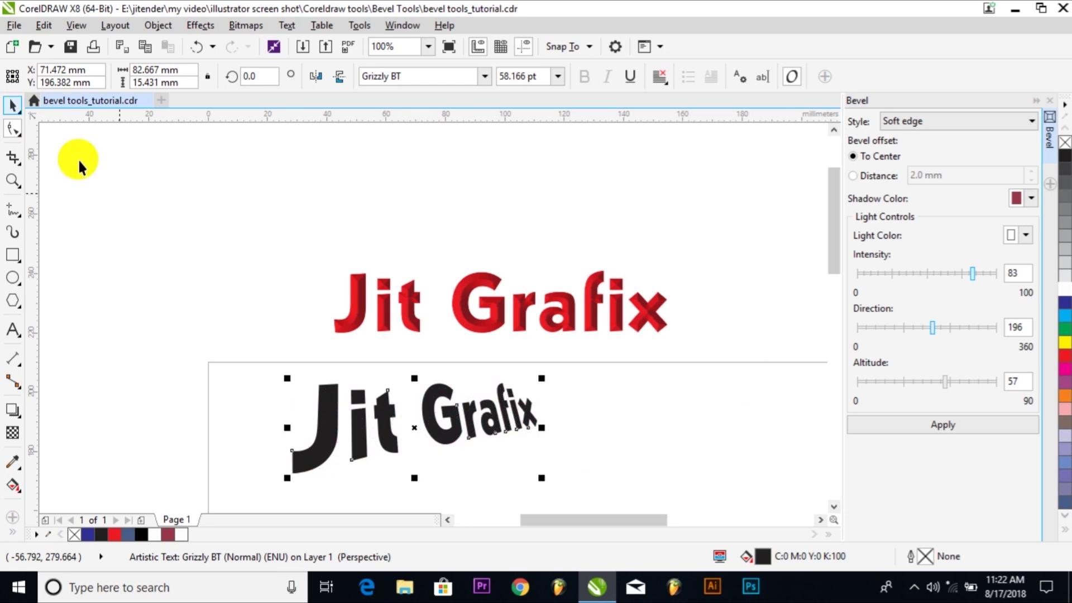
Move the perspective text to about X 118 mm, Y 187 mm and give it a red Soft edge bevel set to To Center
left_click(534, 464)
left_click_drag(536, 444, 686, 415)
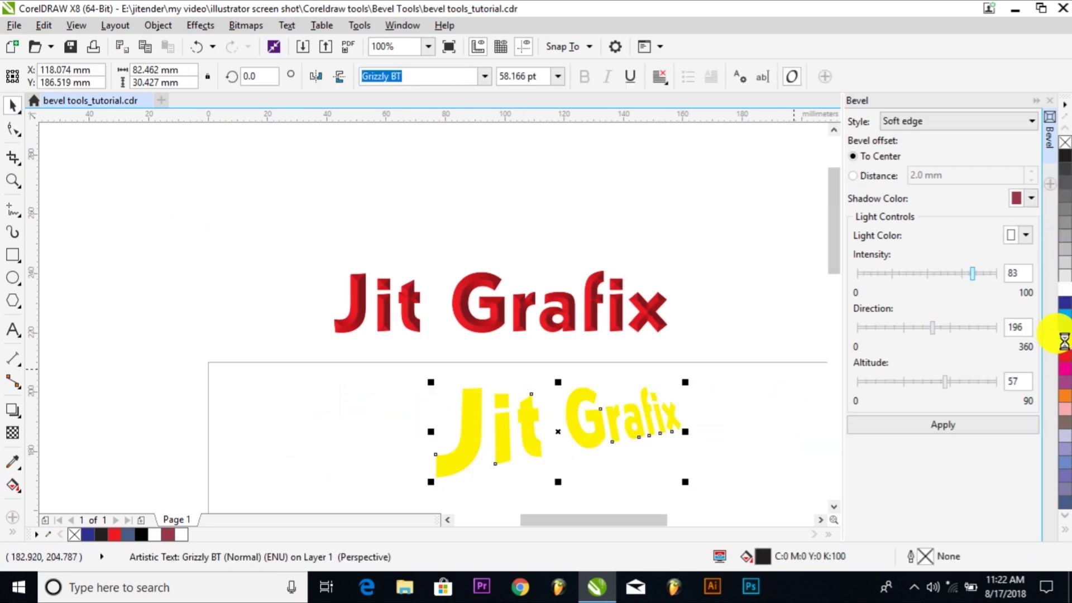
left_click(945, 424)
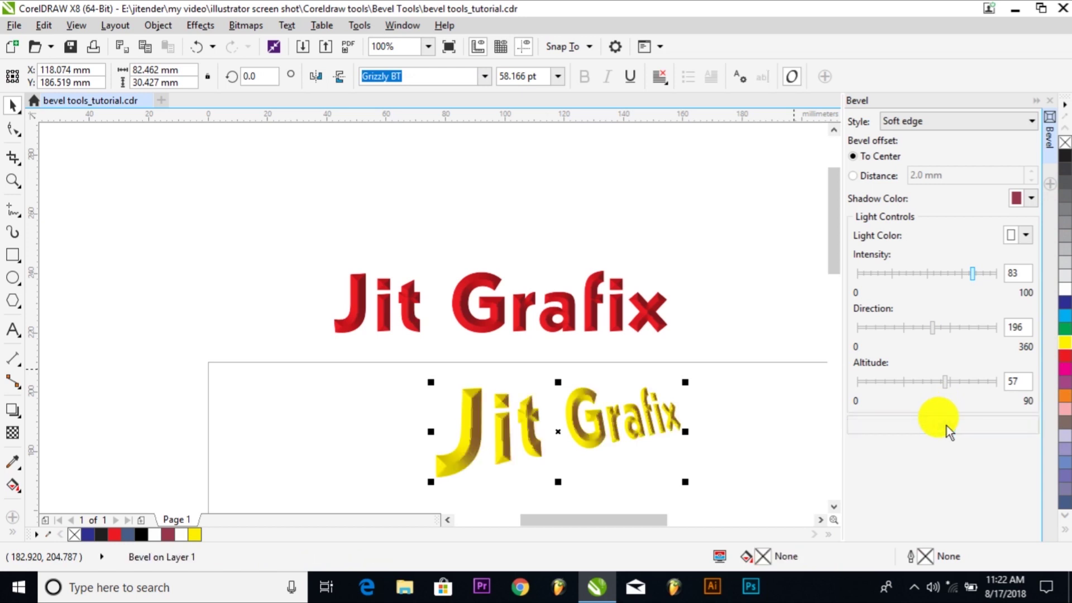
left_click(1065, 355)
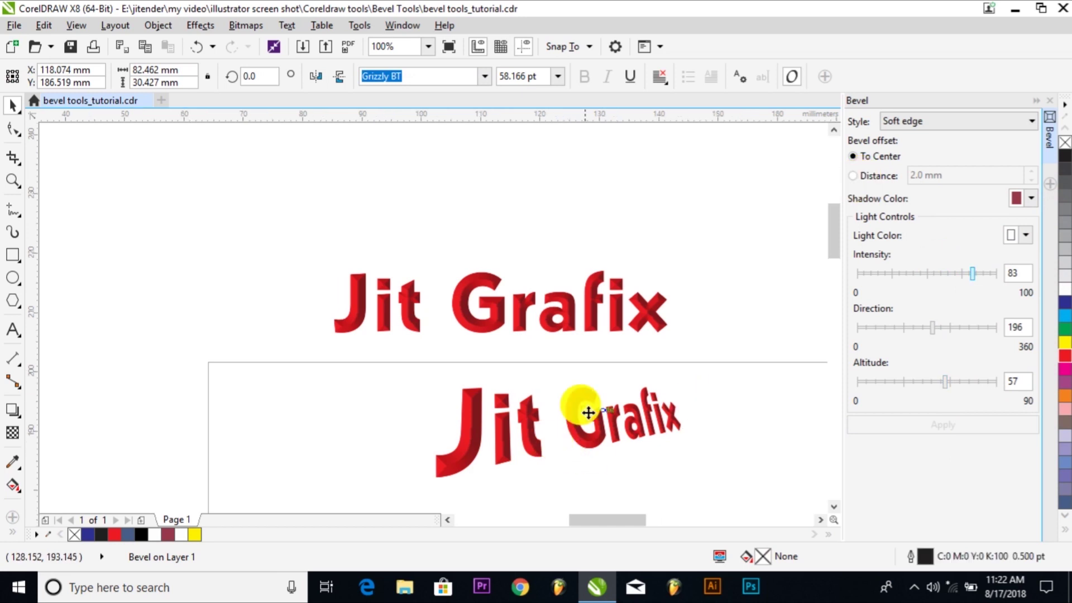
Switch the perspective text's bevel offset to a Distance of 2.0 mm and apply it
scroll(586, 413, "up", 3)
left_click(854, 175)
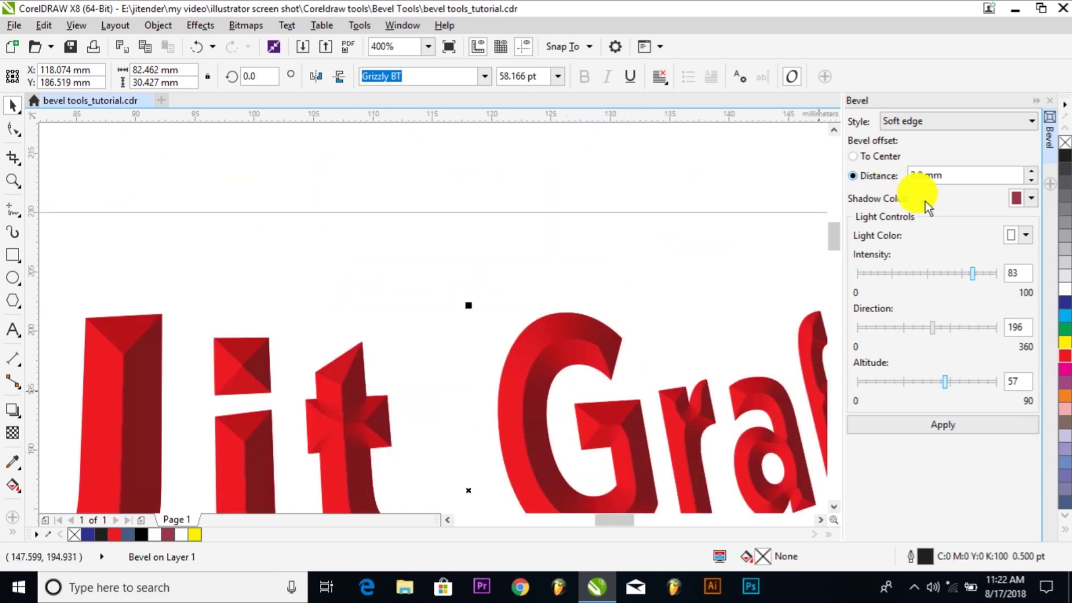
left_click(966, 430)
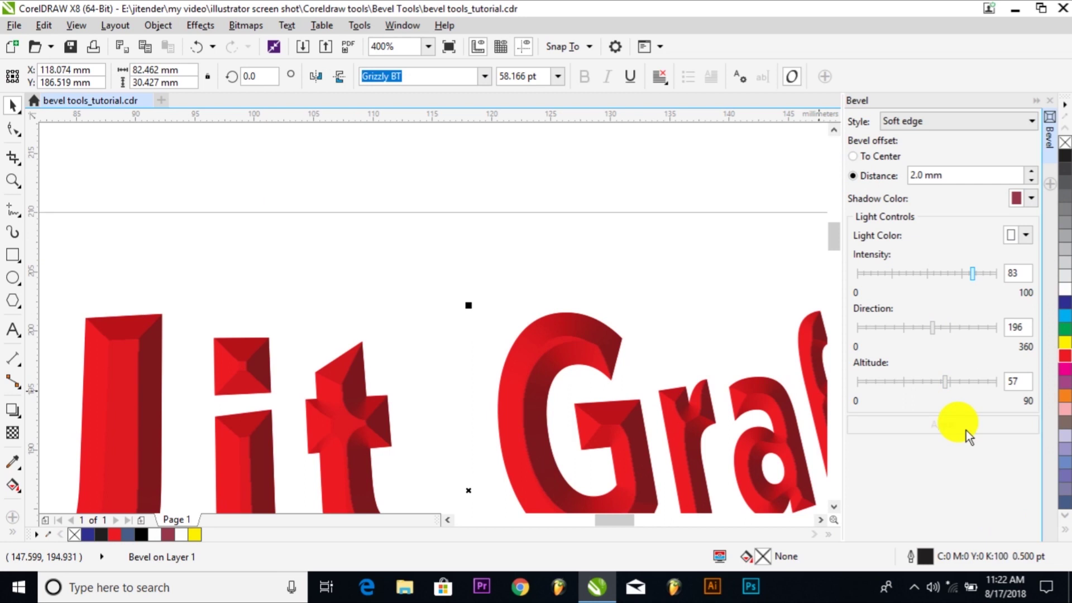
Set the perspective text's bevel offset distance to 1.1 mm and apply it
left_click(875, 174)
type("1.1")
key("Return")
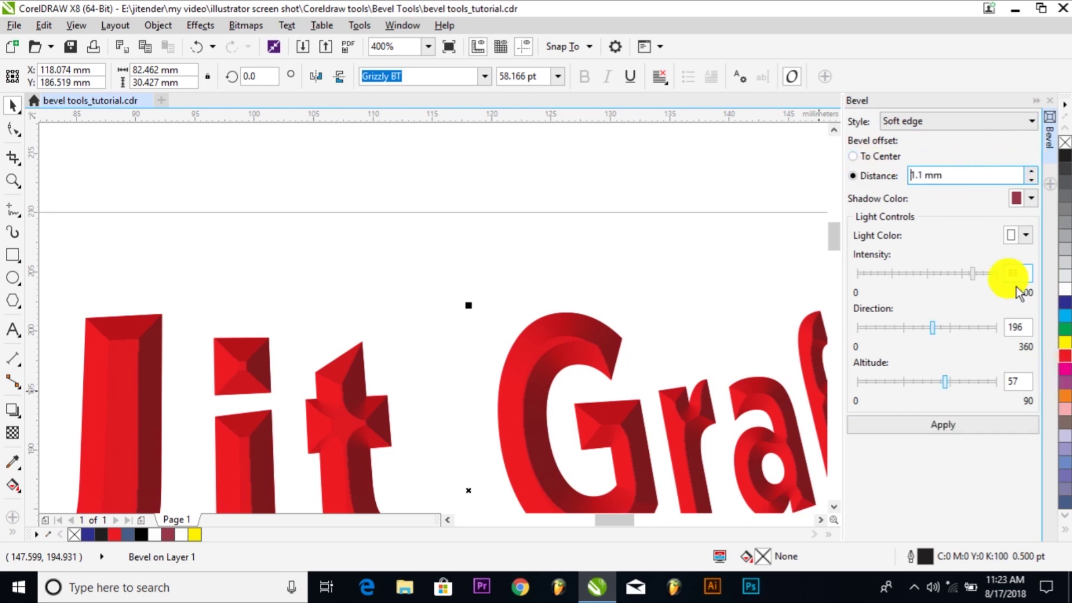
left_click(970, 435)
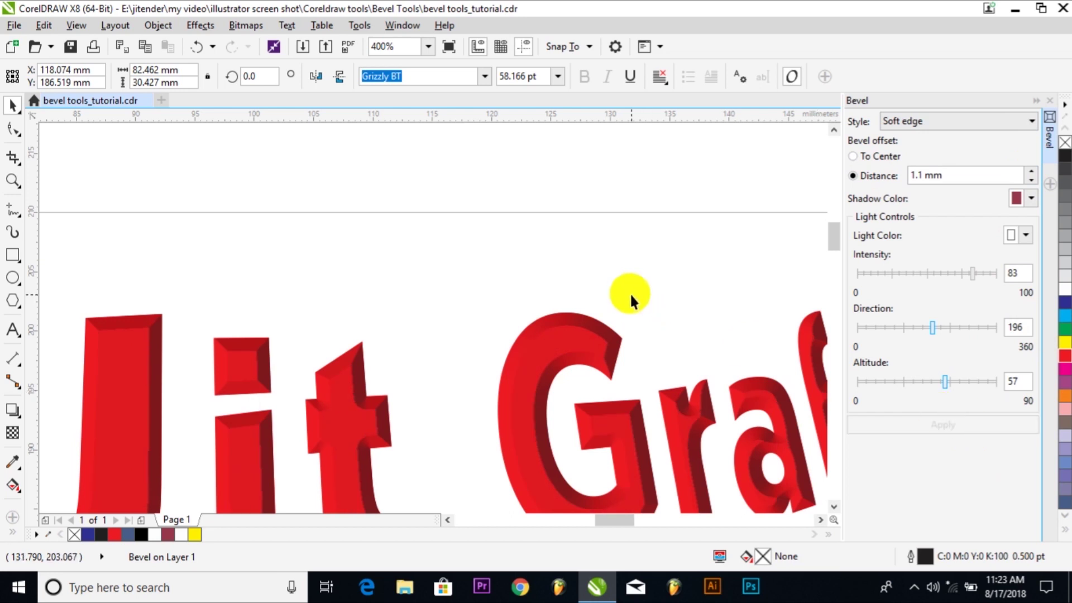
Reposition the beveled perspective text on the page to about X 100 mm, Y 184 mm
scroll(629, 292, "down", 4)
left_click_drag(681, 395, 634, 424)
left_click(610, 346)
Draw a rectangle about 146 by 53 mm around the perspective text and fill it with black
left_click(13, 254)
left_click_drag(296, 275, 730, 431)
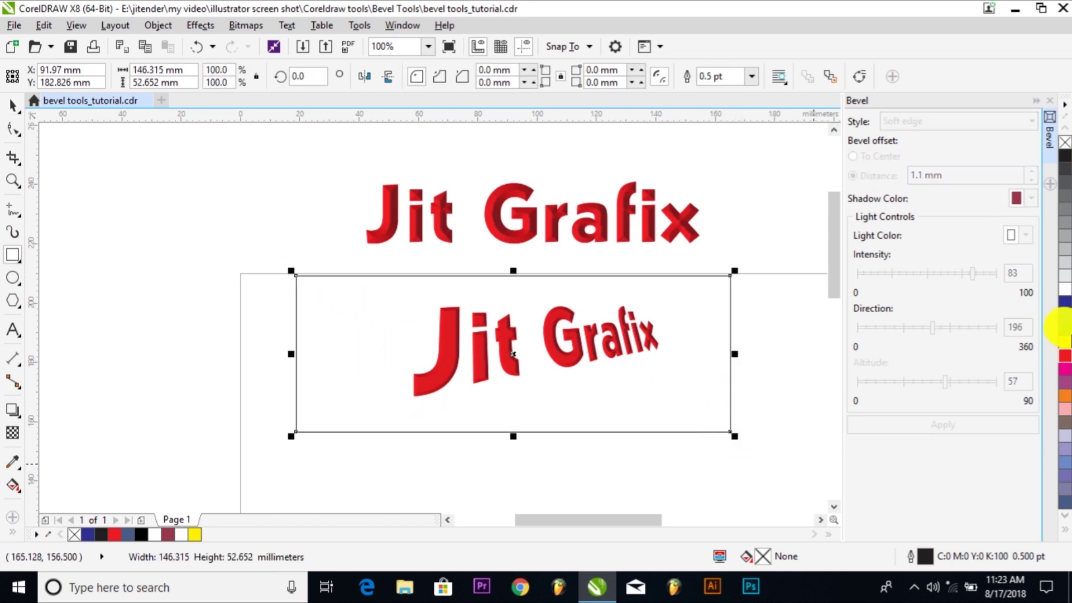
left_click(1064, 159)
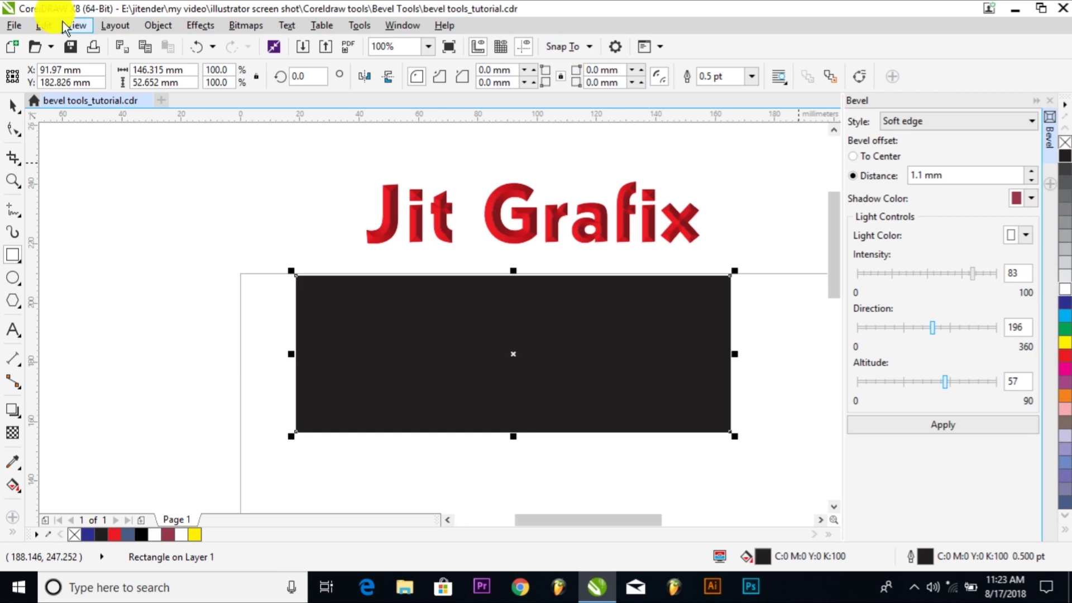
Change the black rectangle's stacking order so it lies behind the perspective text
left_click(158, 25)
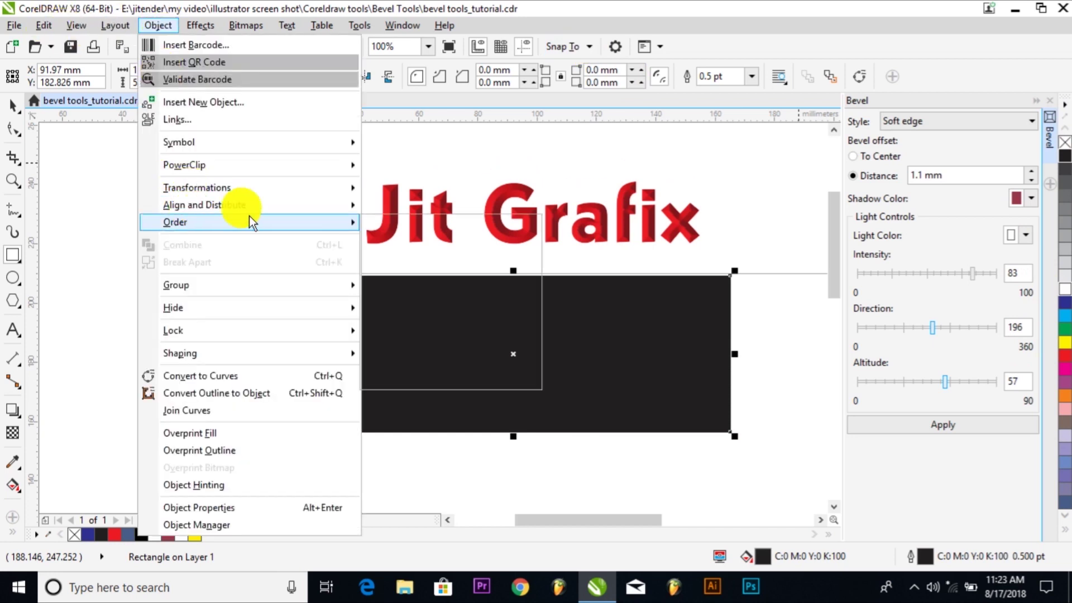
mouse_move(249, 222)
left_click(427, 242)
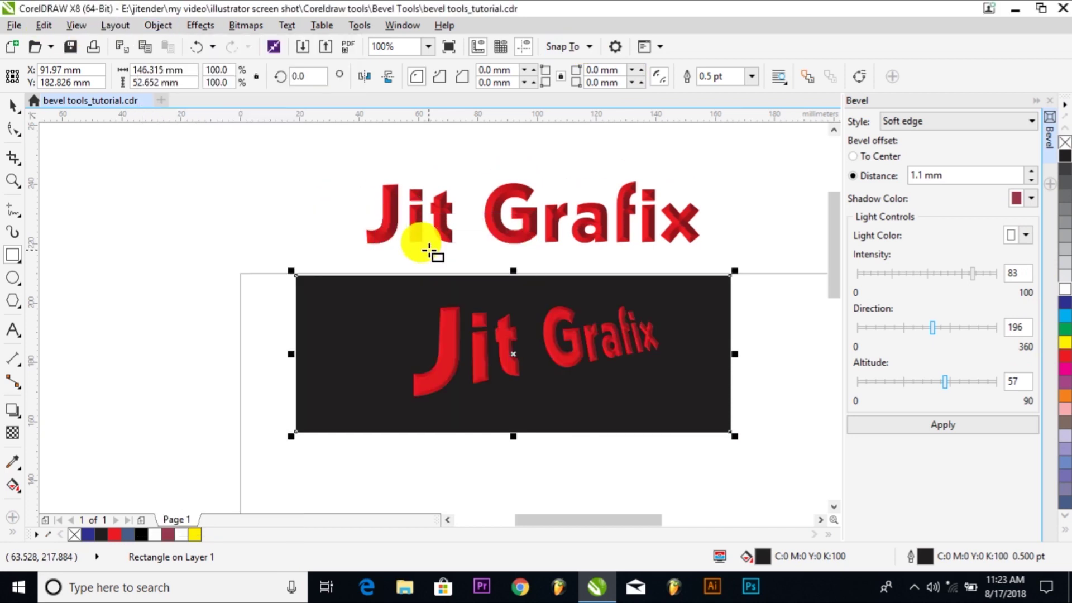
Give the perspective text on the black rectangle a yellow outline 1.5 pt wide
left_click(581, 359)
left_click(594, 354)
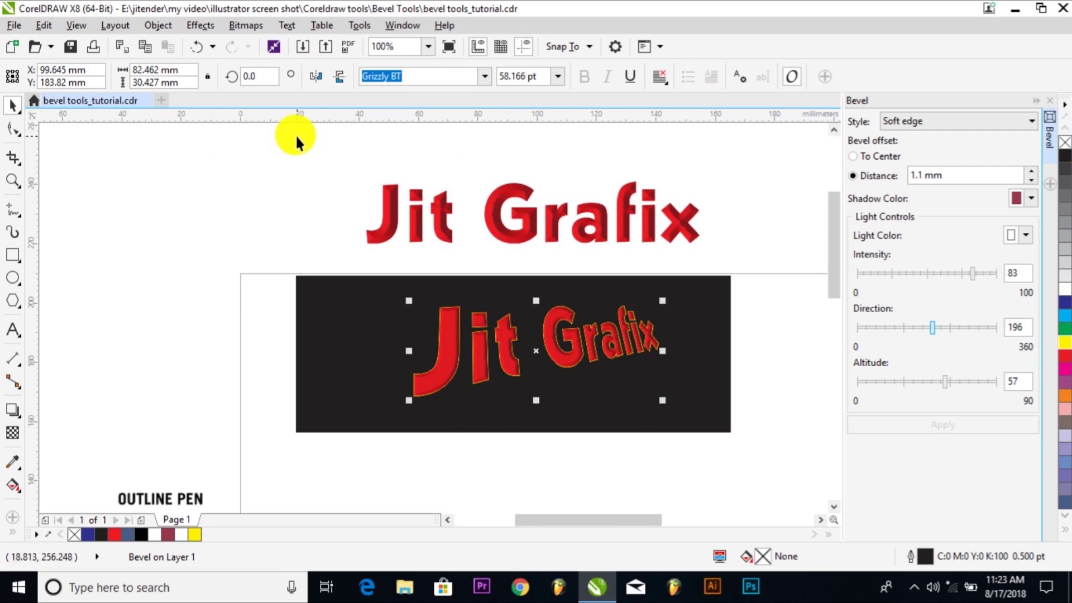
key("F12")
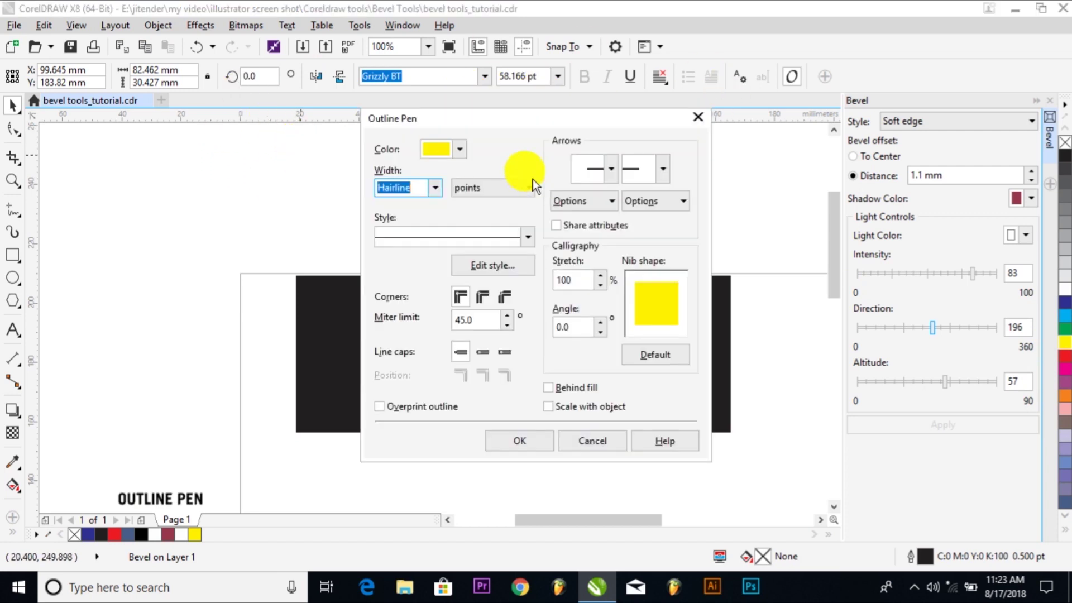
left_click(435, 188)
left_click(399, 259)
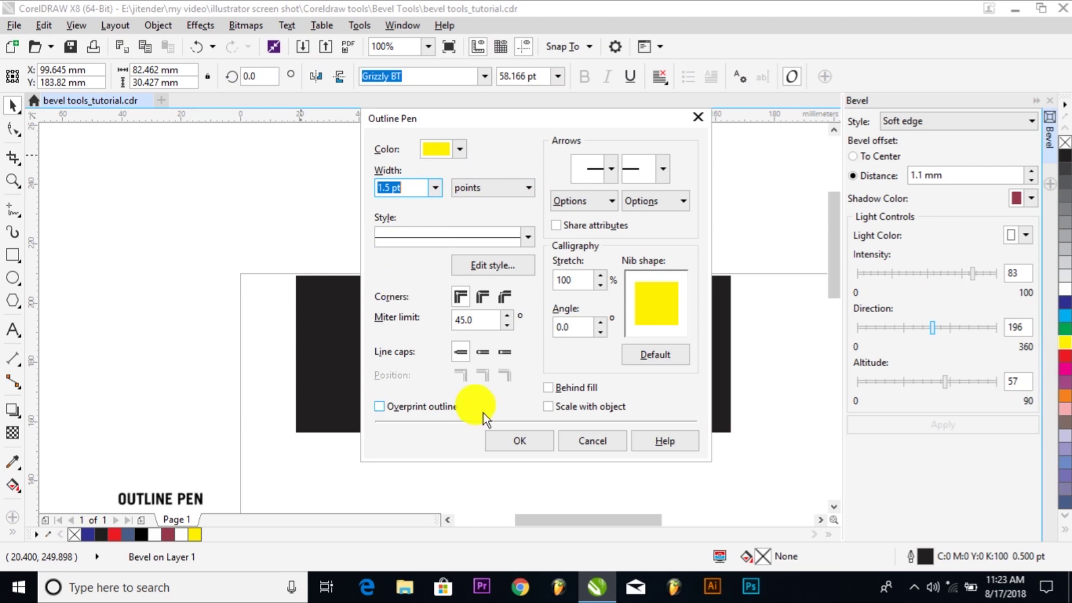
left_click(496, 438)
key("Escape")
scroll(588, 337, "up", 3)
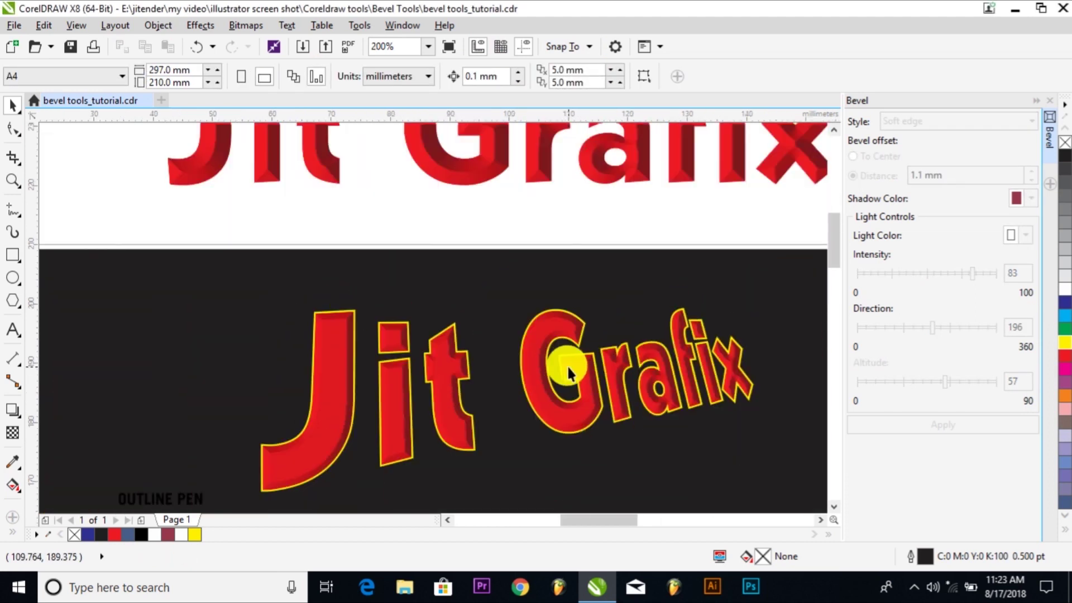
Try green, red, blue, grey and orange fills on the perspective text, ending with a yellow fill
left_click(567, 364)
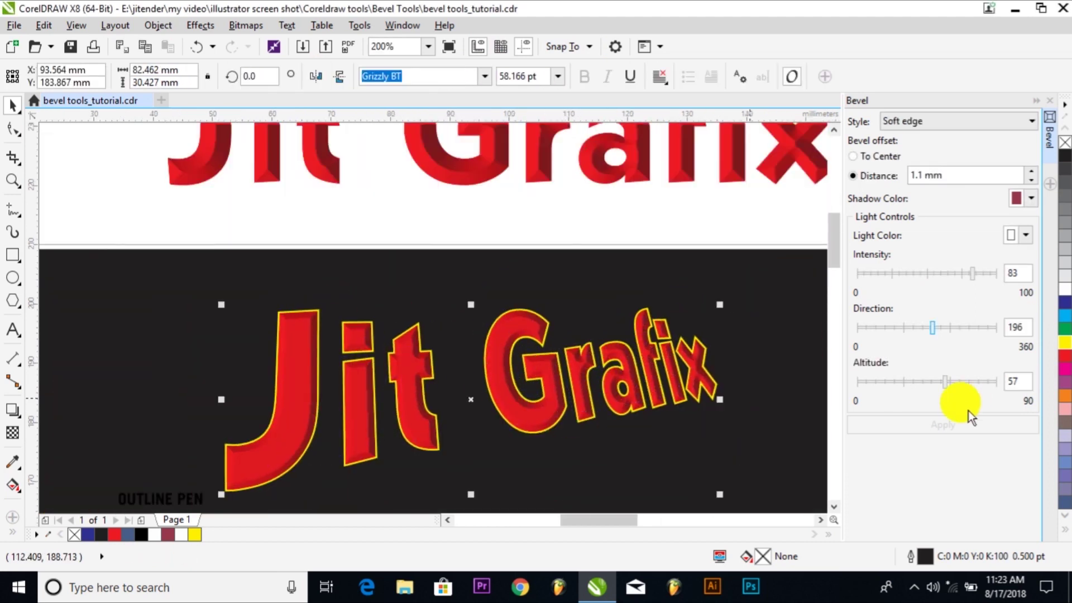
left_click(1065, 334)
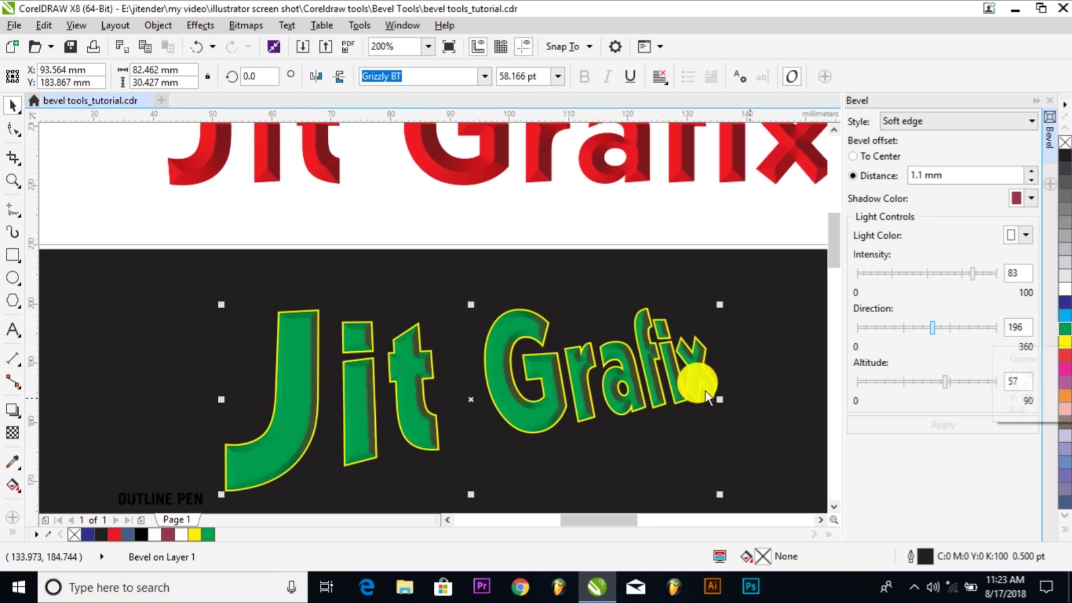
scroll(703, 380, "down", 3)
left_click(1065, 355)
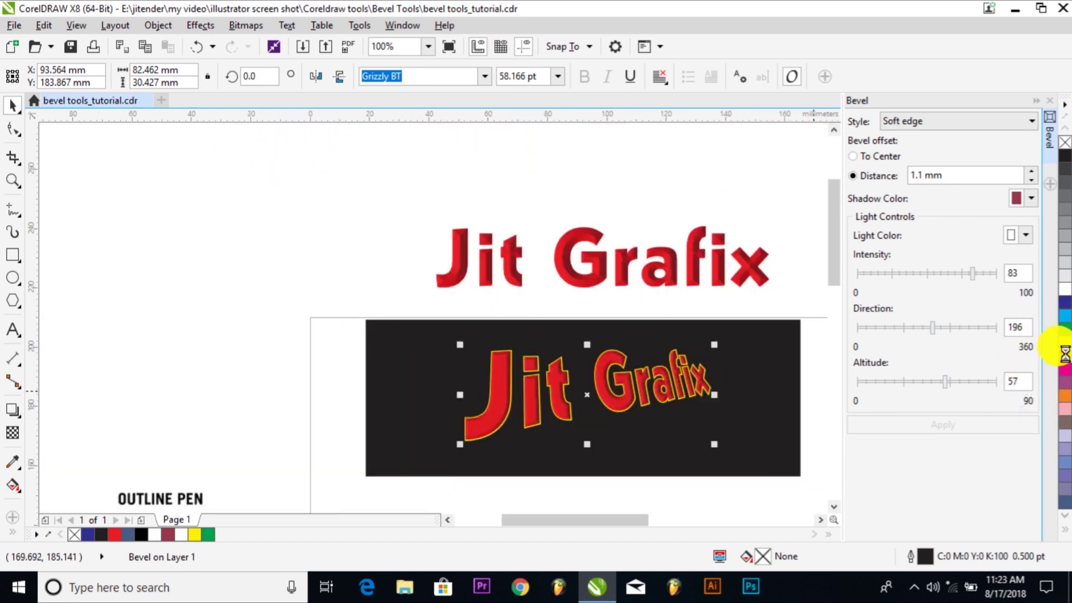
left_click(1065, 307)
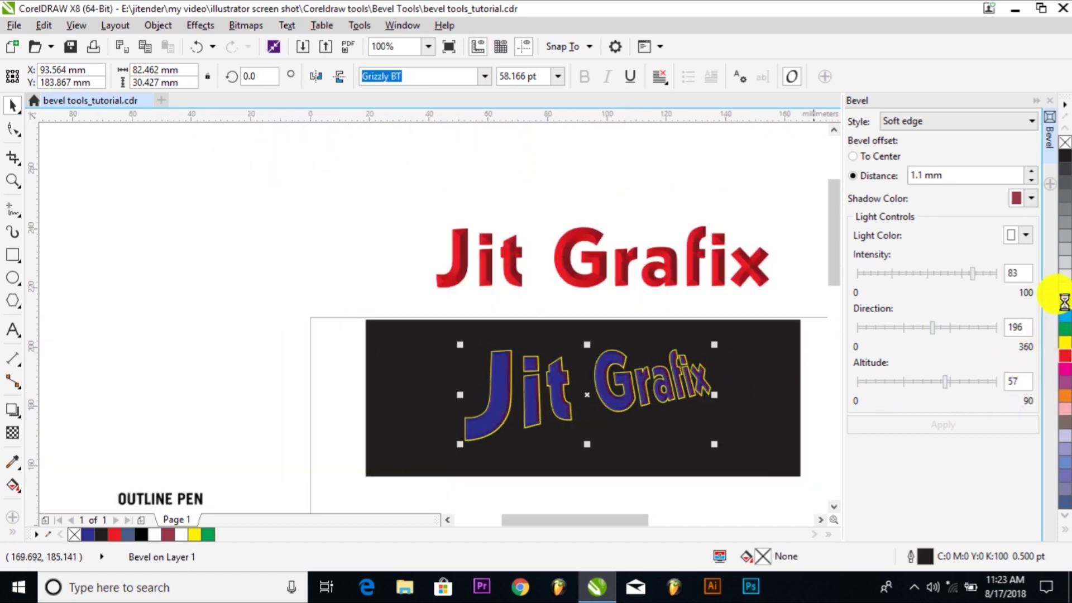
left_click(1064, 202)
left_click(1064, 393)
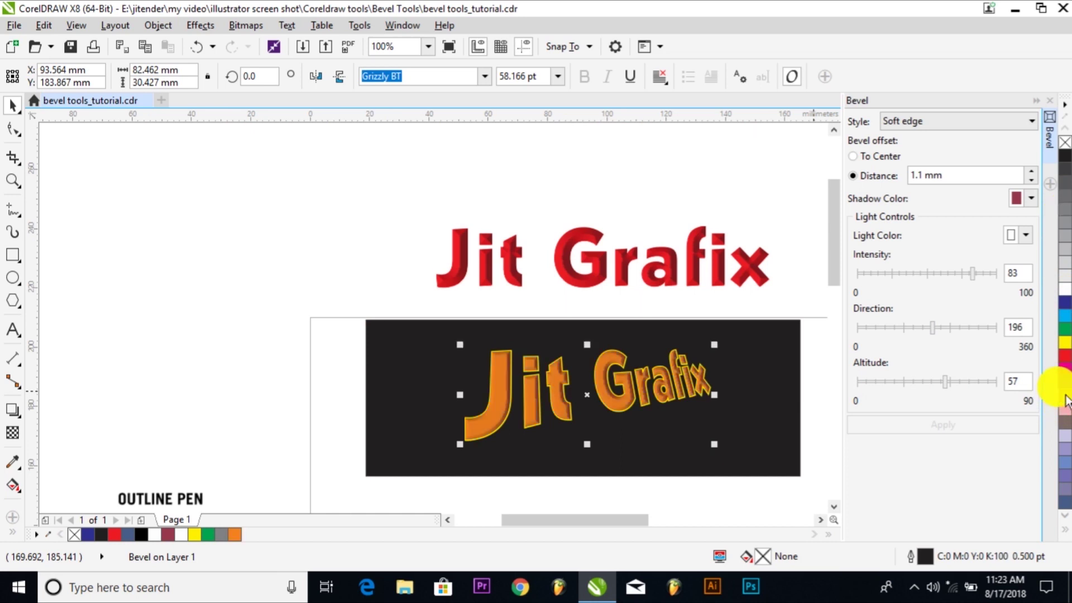
left_click(1064, 329)
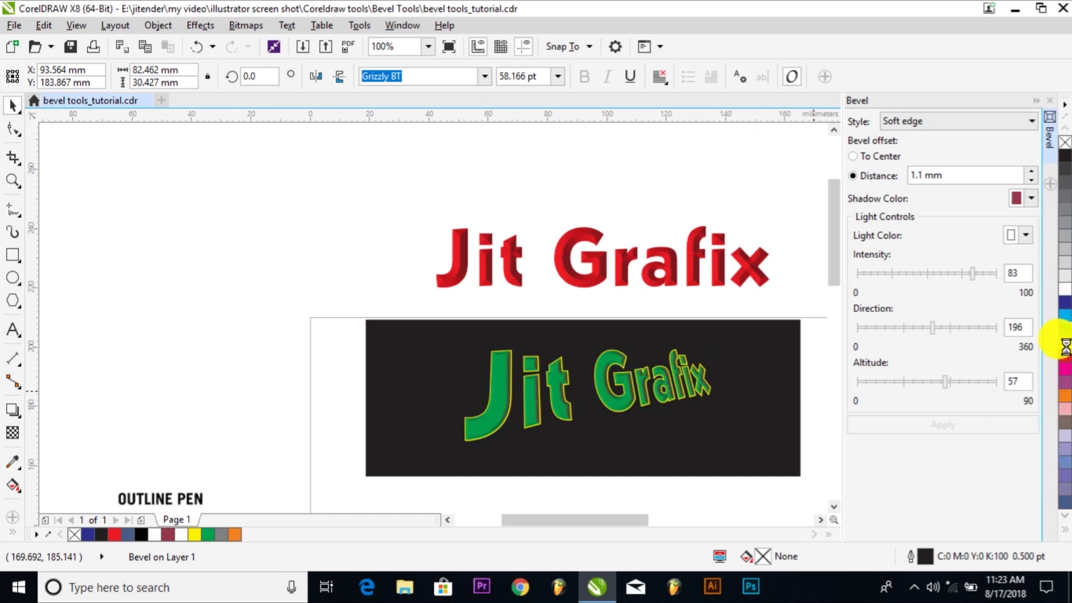
left_click(1065, 346)
Move the yellow perspective text above the red text and remove the black rectangle from the page
key("Escape")
left_click_drag(667, 414, 617, 179)
left_click(373, 246)
left_click(646, 463)
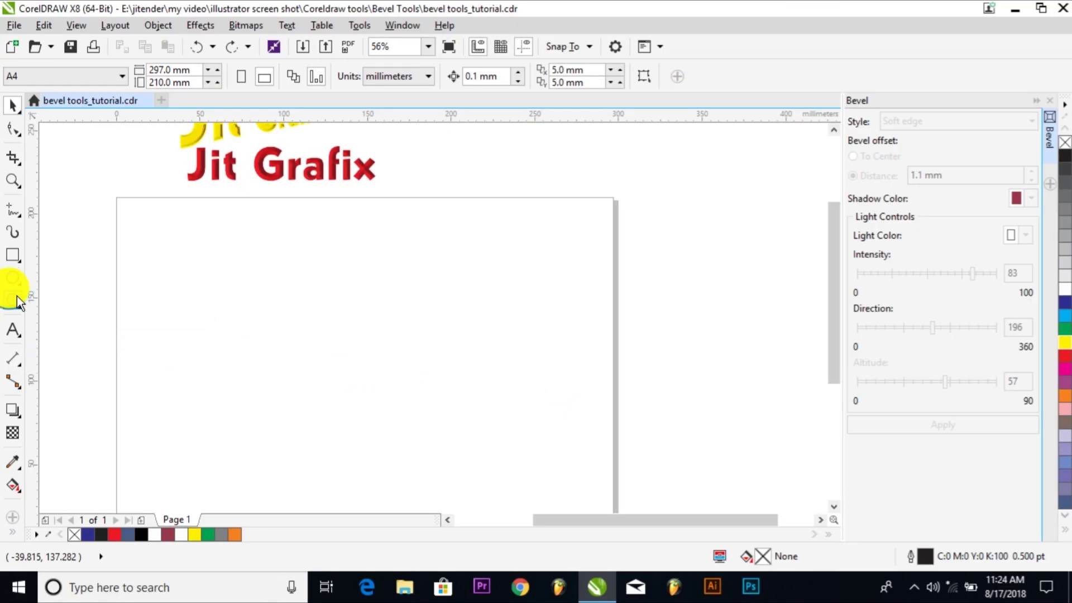
Draw a three-sided polygon about 34 by 30 mm in the upper part of the page
left_click(17, 297)
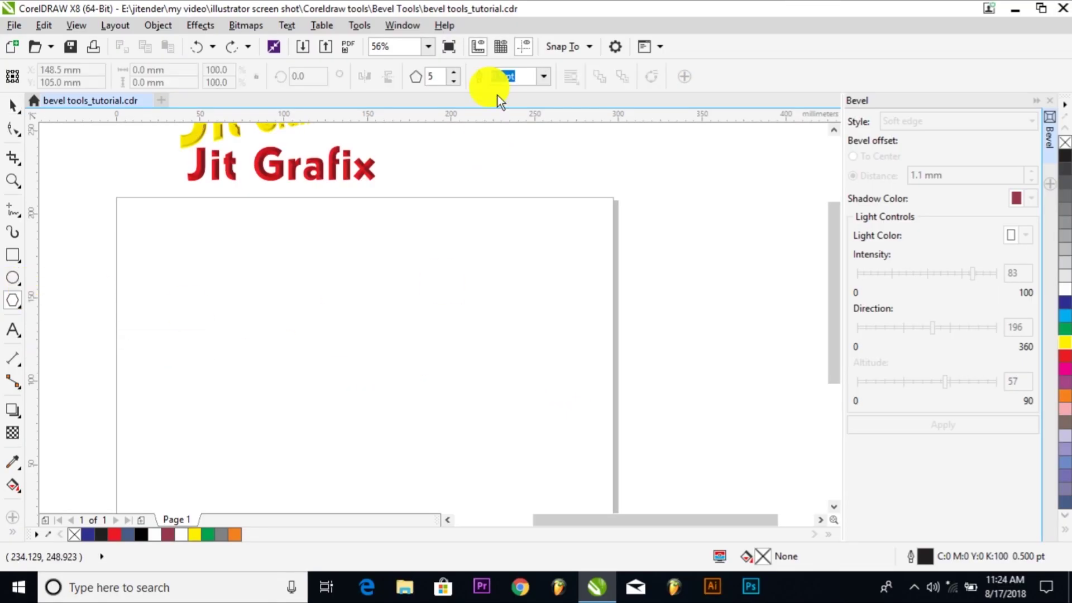
double_click(439, 75)
type("3")
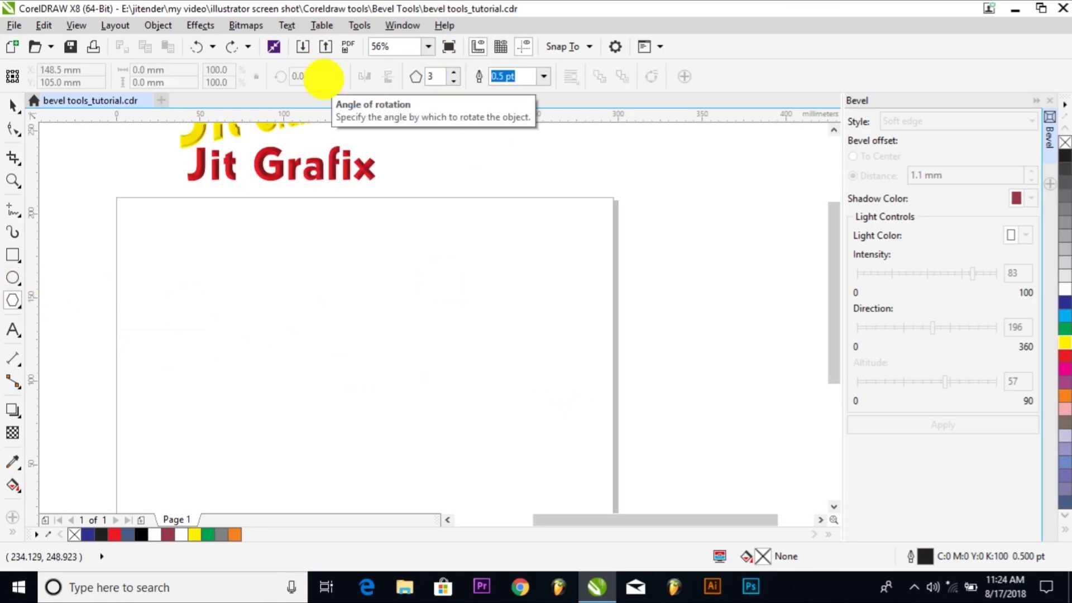
left_click_drag(261, 250, 326, 311)
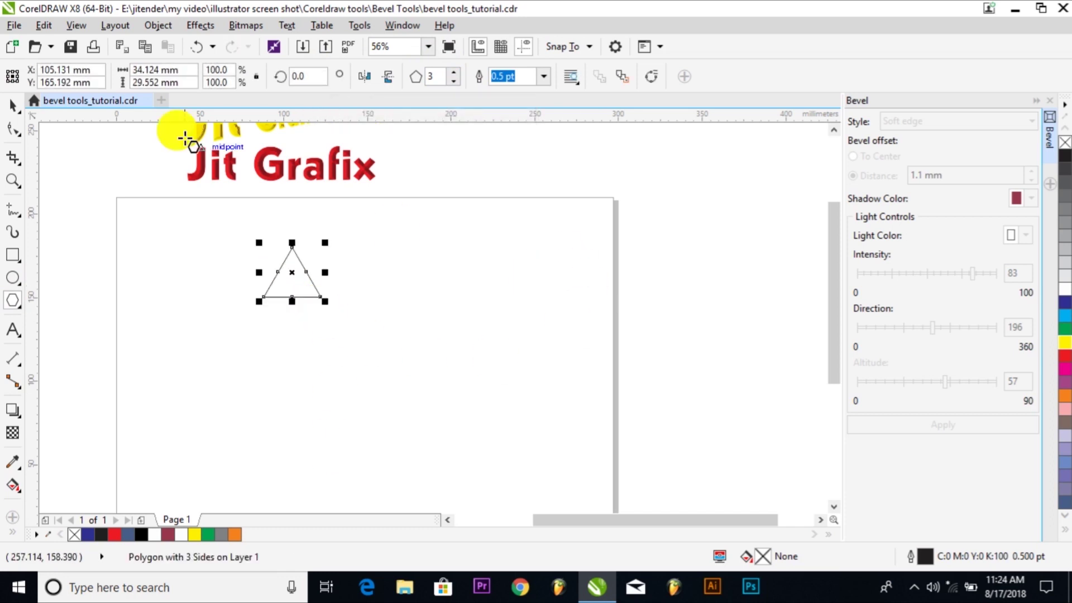
Fill the triangle with 10% black without an outline, and move and scale it down to about 27 by 24 mm
left_click(12, 104)
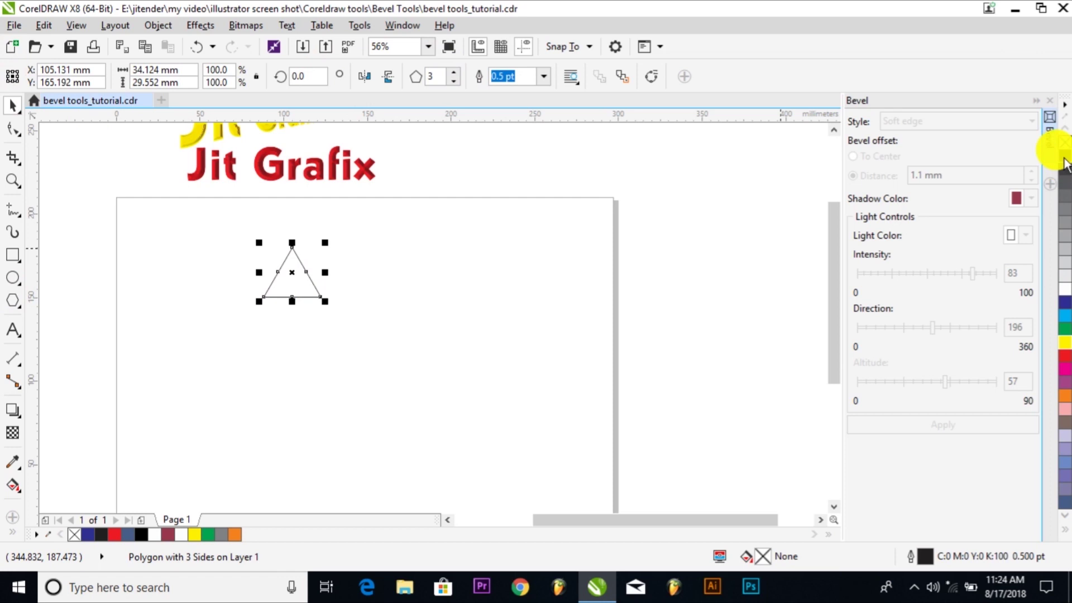
left_click(1066, 277)
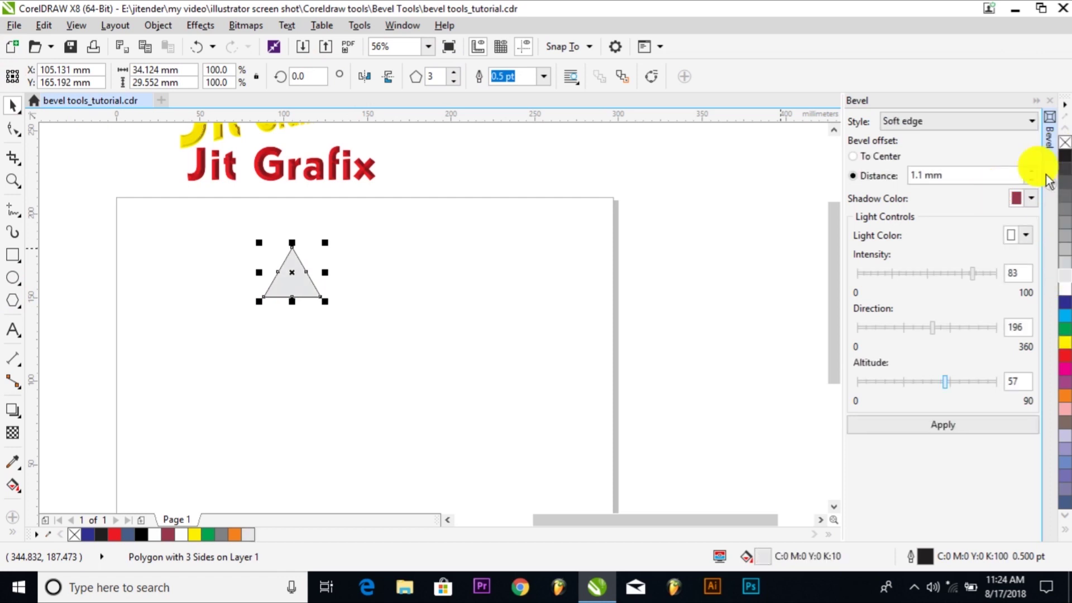
right_click(1064, 144)
left_click_drag(310, 277, 230, 341)
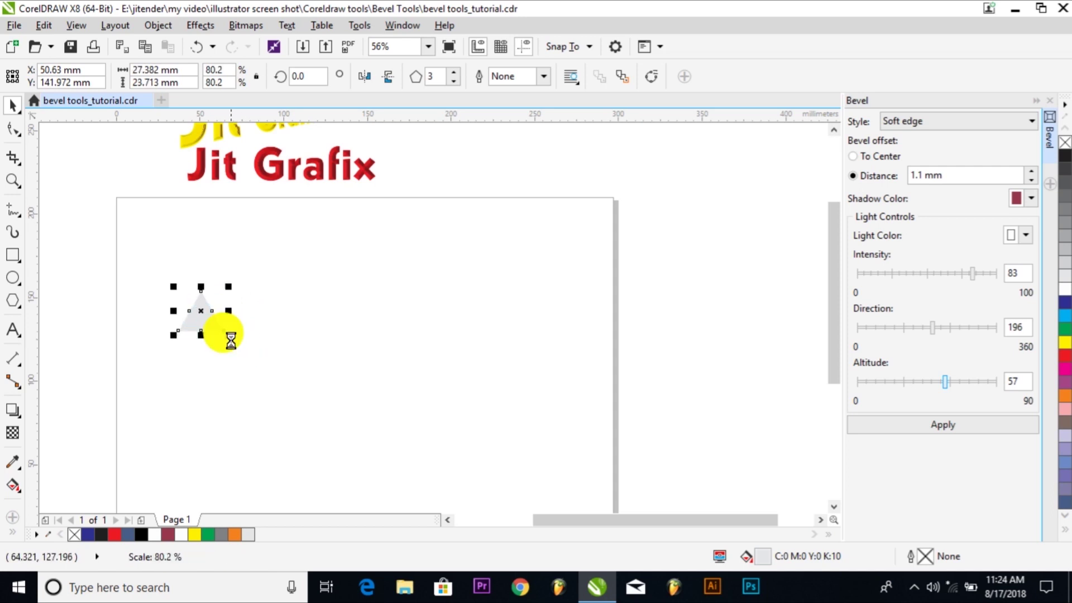
Apply a Soft edge bevel to the triangle with the bevel offset set to To Center
left_click(968, 422)
left_click(865, 151)
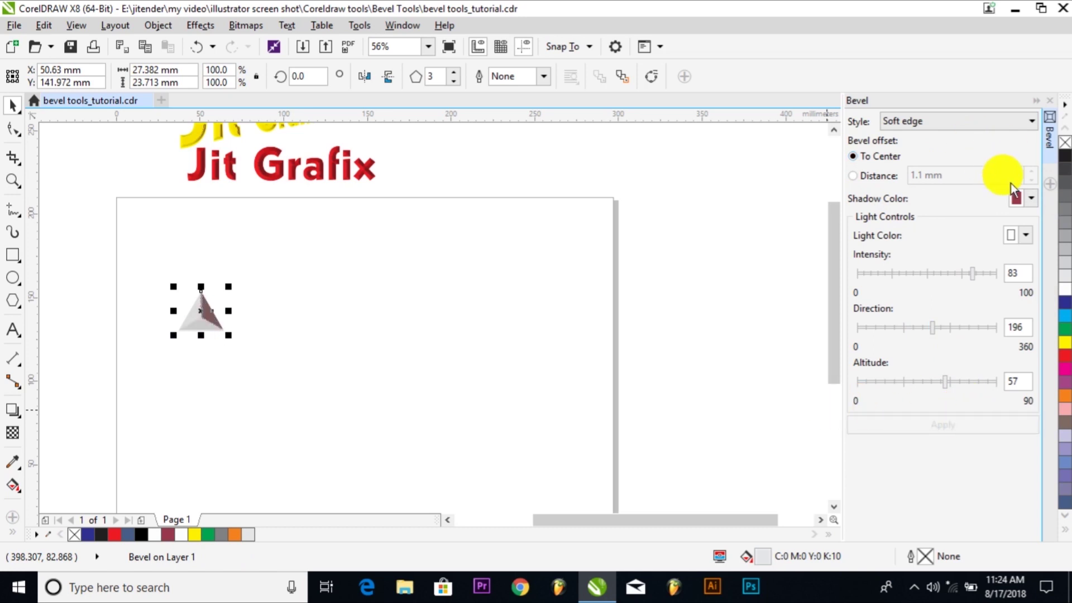
Try to set the triangle bevel's shadow color to white
left_click(1029, 198)
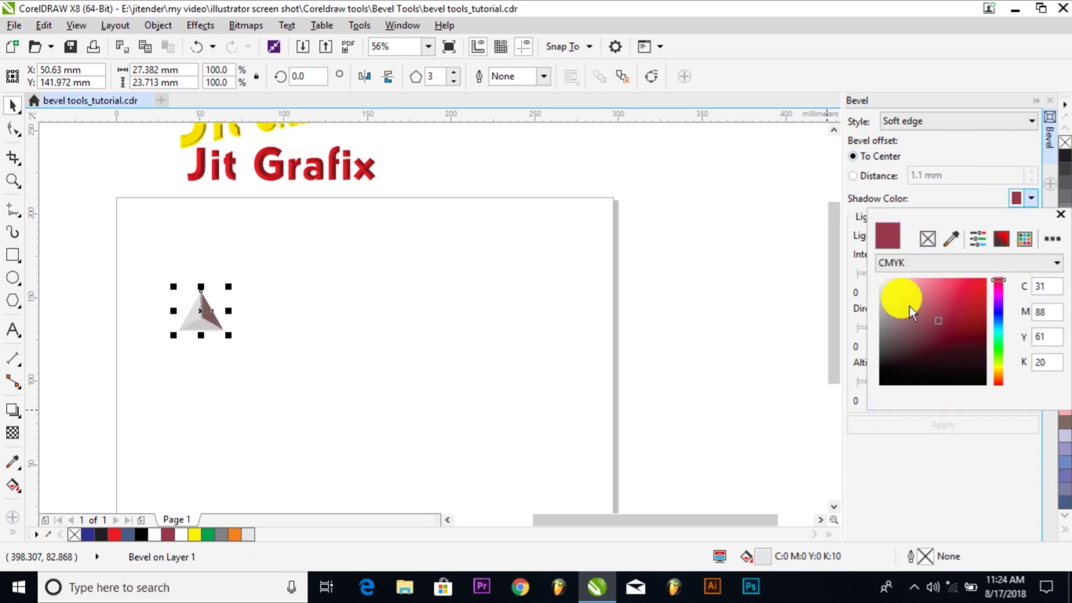
left_click_drag(889, 296, 869, 265)
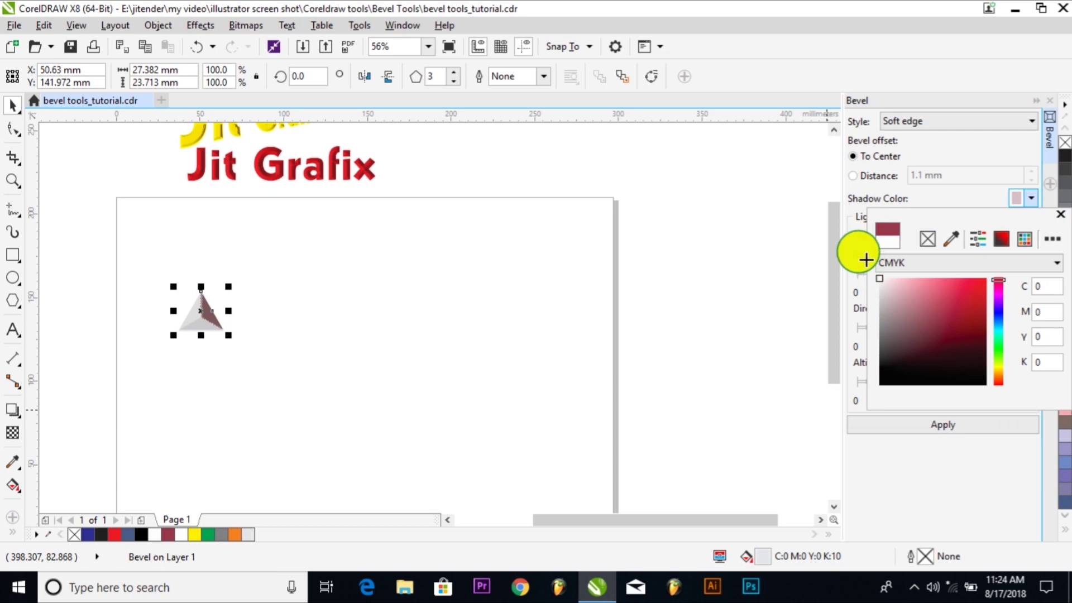
left_click(944, 423)
left_click(947, 425)
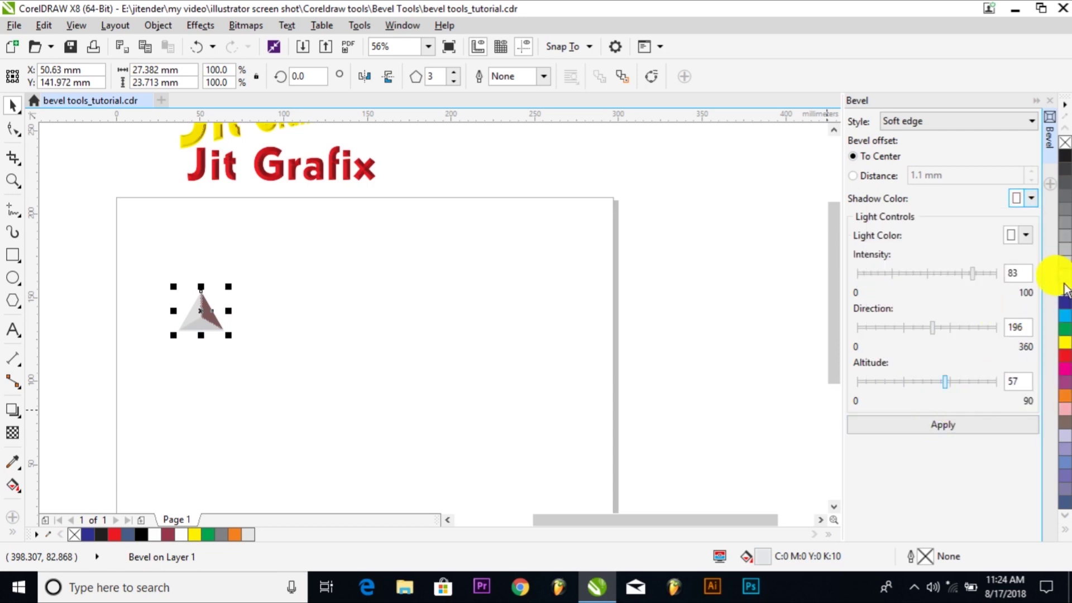
Change the beveled triangle's fill to 20% black
left_click(1066, 235)
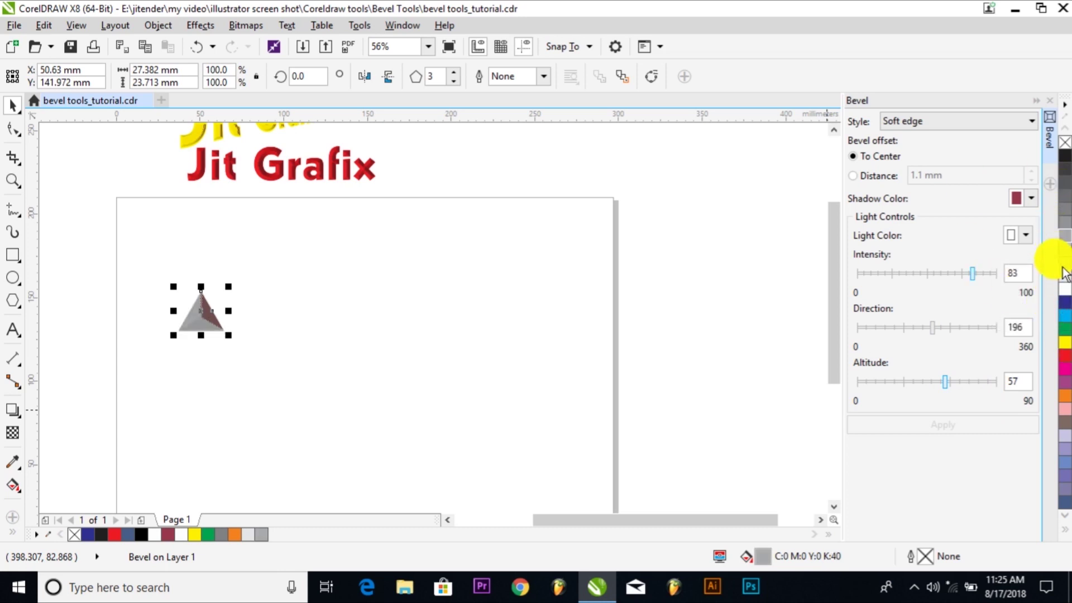
left_click(383, 311)
scroll(190, 306, "up", 4)
Set the triangle bevel's shadow color to near-white (C0 M4 Y0 K0) and apply it
left_click(234, 312)
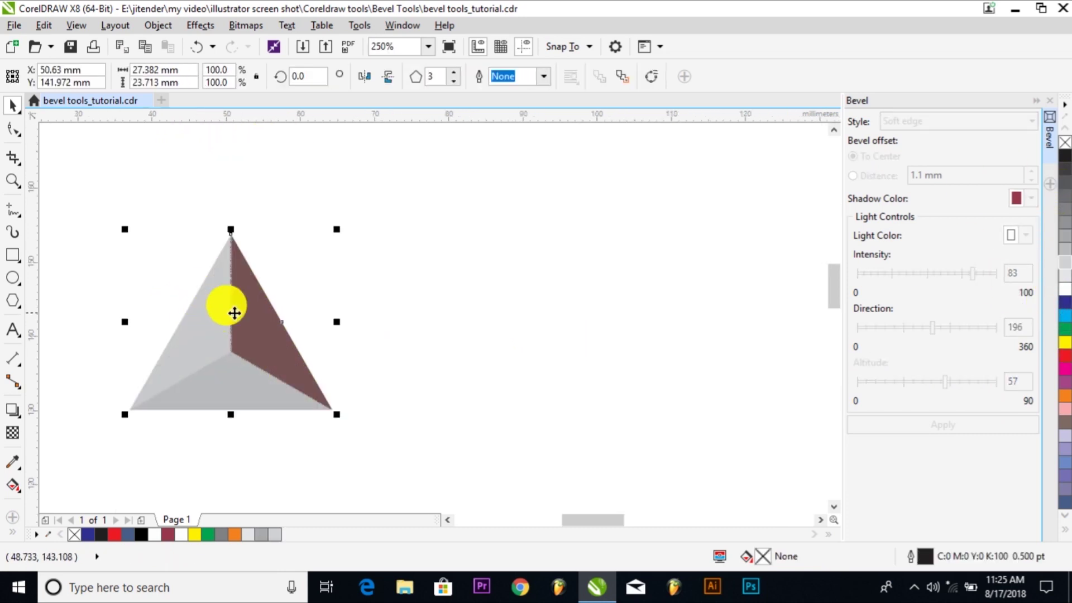
left_click(1031, 198)
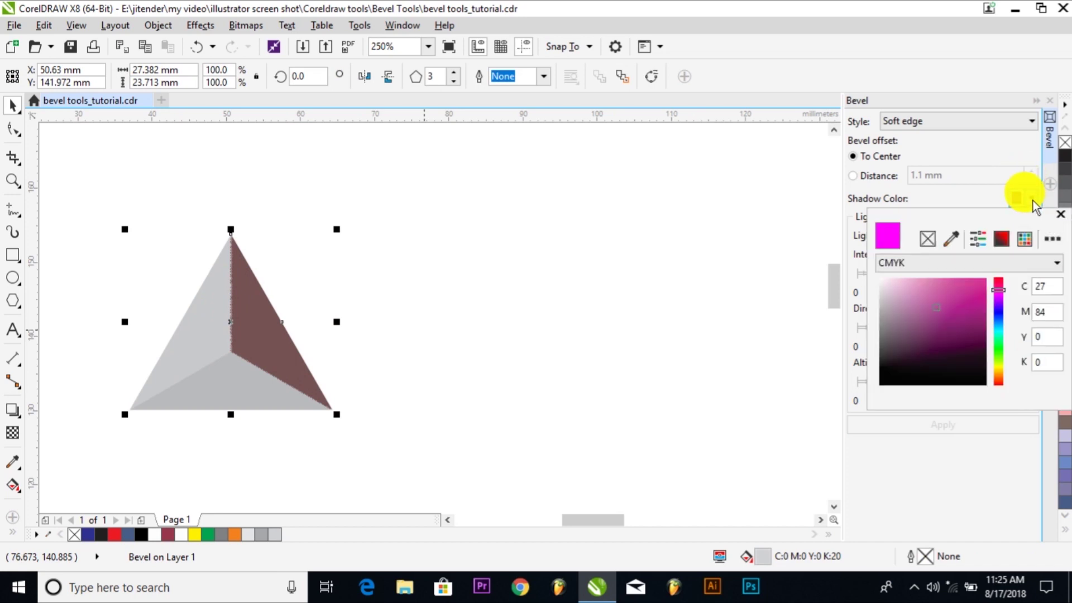
left_click(888, 293)
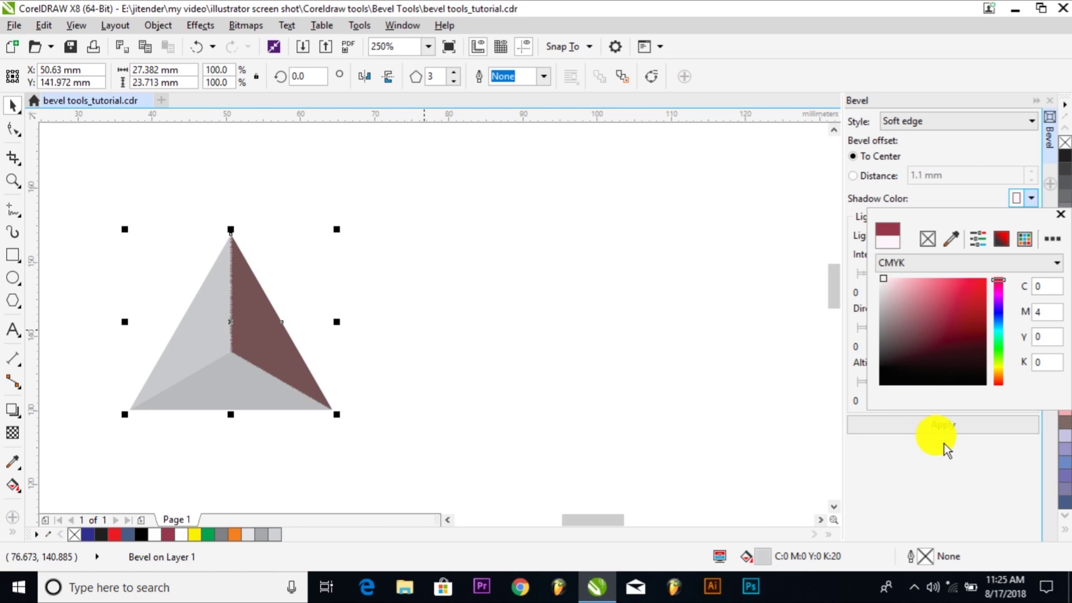
left_click(947, 426)
left_click(948, 422)
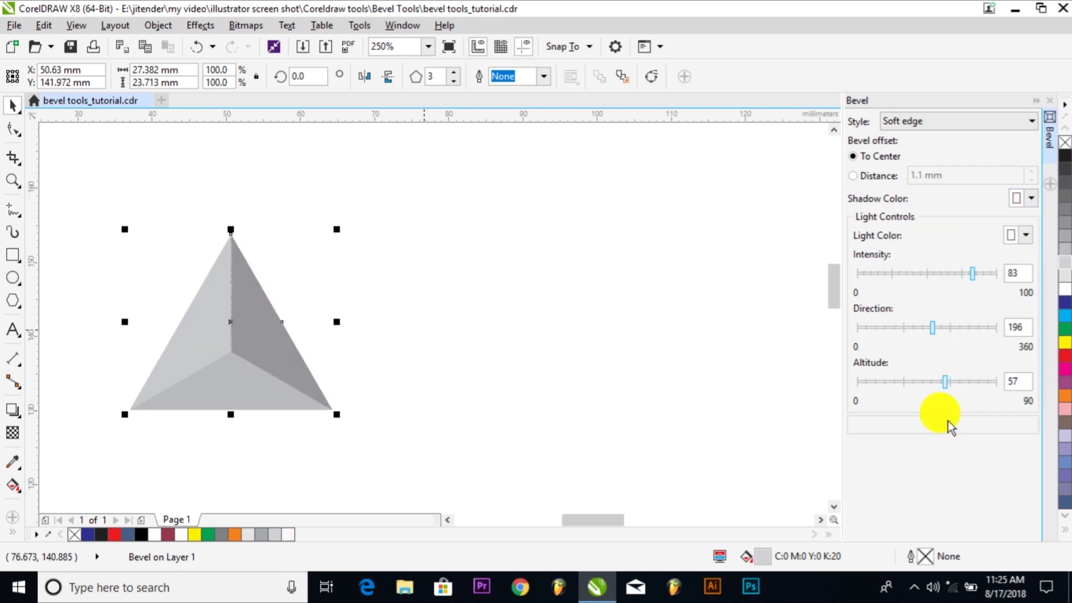
Move the beveled triangle to about X 30 mm, Y 152 mm, near the page's left edge
left_click(554, 337)
scroll(554, 337, "down", 1)
scroll(516, 326, "down", 1)
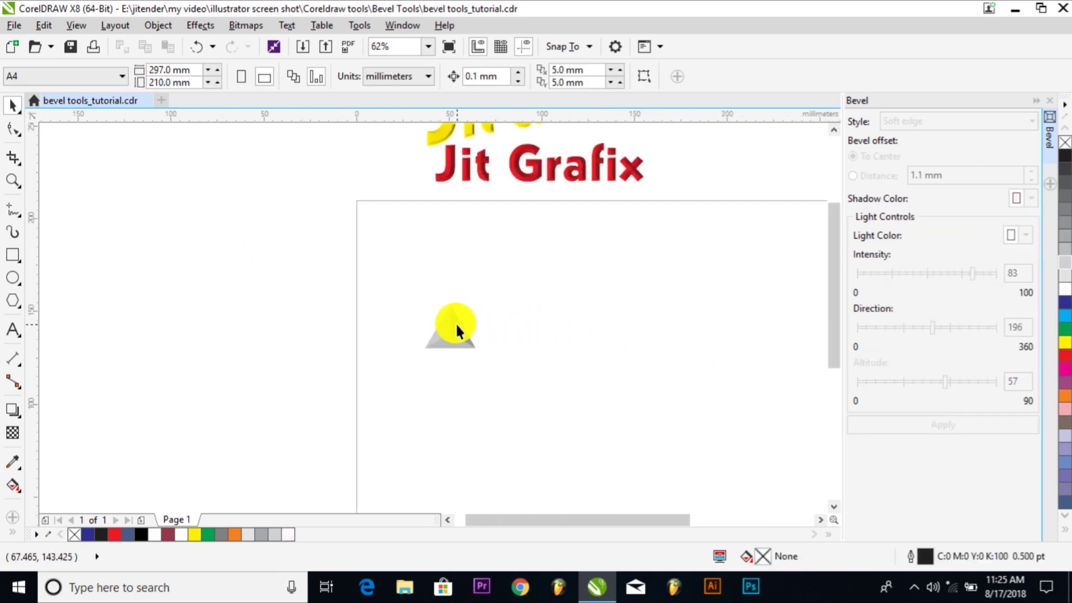
left_click(457, 329)
left_click_drag(459, 335, 427, 314)
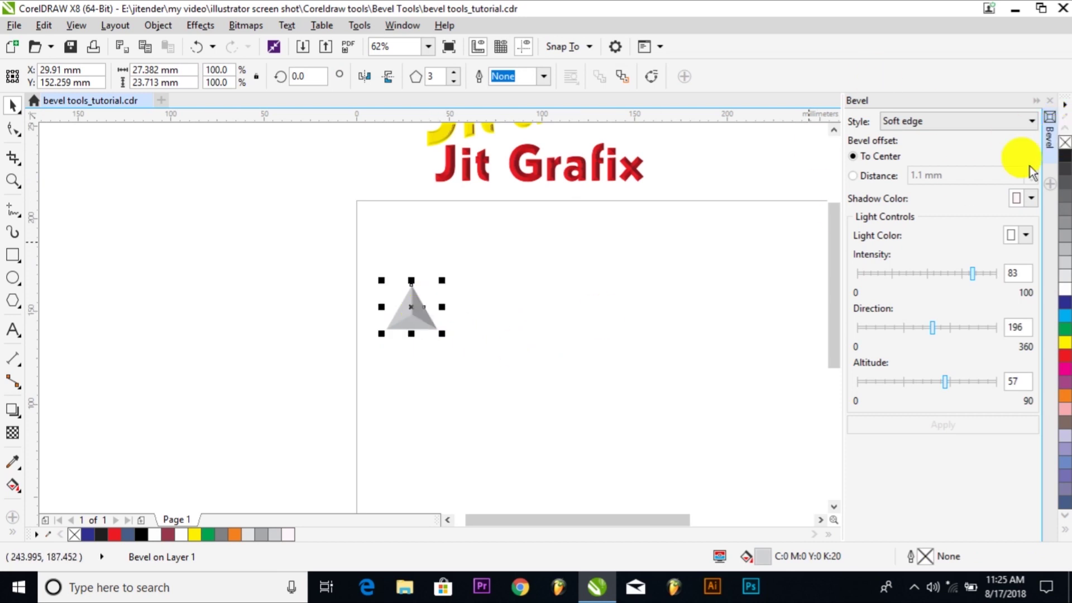
left_click(475, 335)
Duplicate the beveled triangle horizontally so the copy sits beside the original at about X 57 mm
left_click(405, 311)
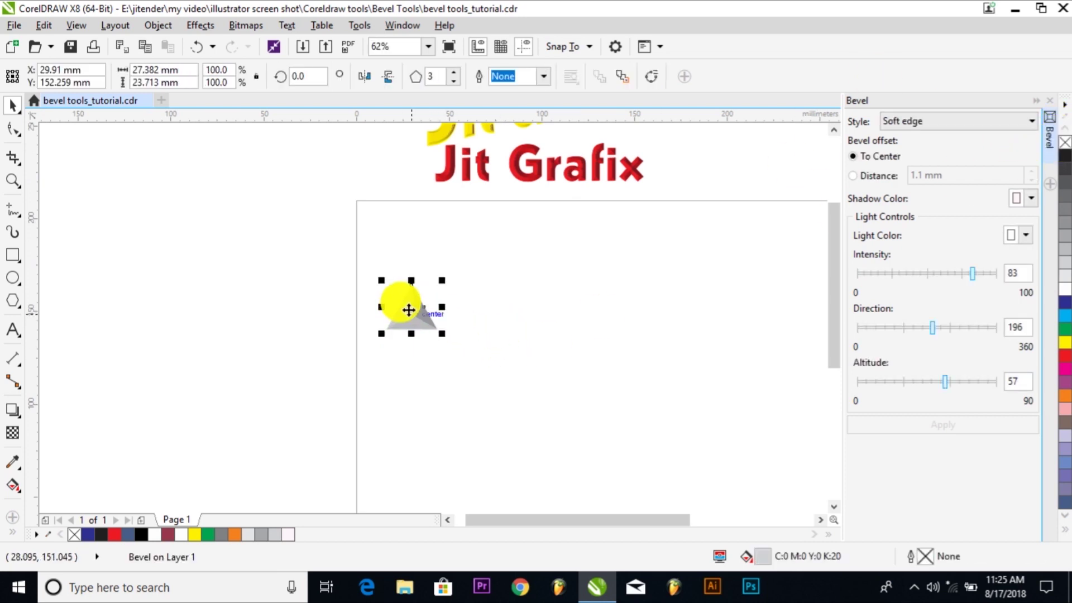
left_click_drag(407, 311, 444, 313)
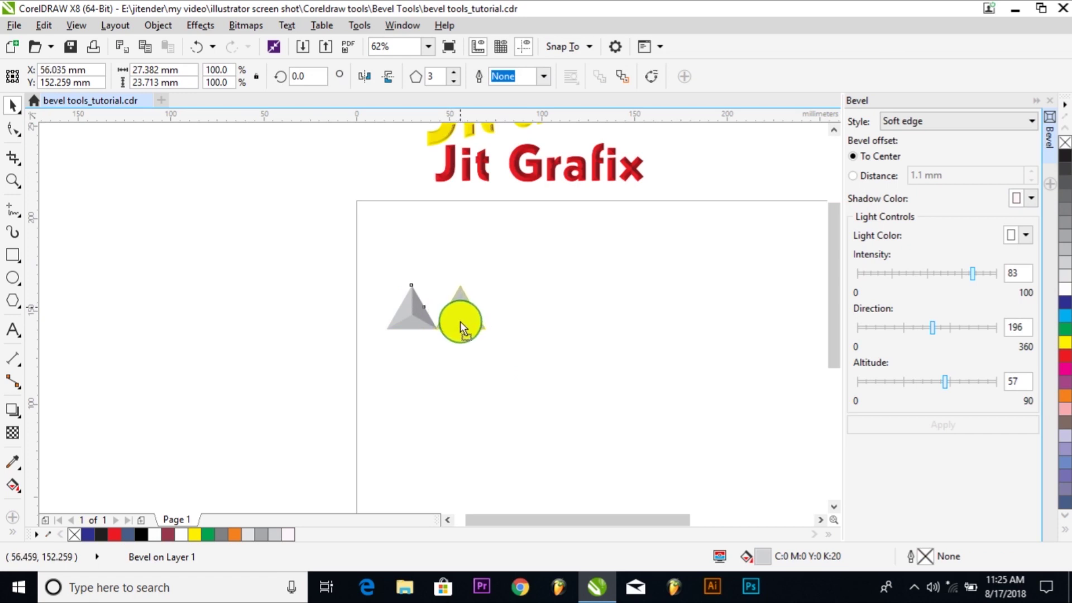
left_click_drag(462, 321, 462, 319)
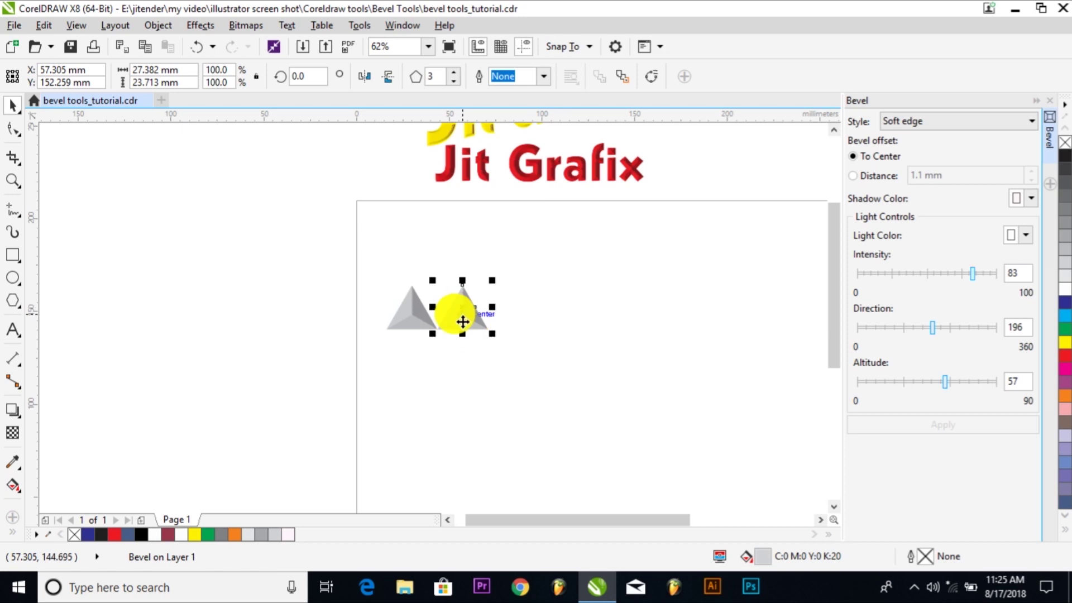
Repeat the duplication at the same spacing to extend the row to thirteen beveled triangles
left_click(49, 31)
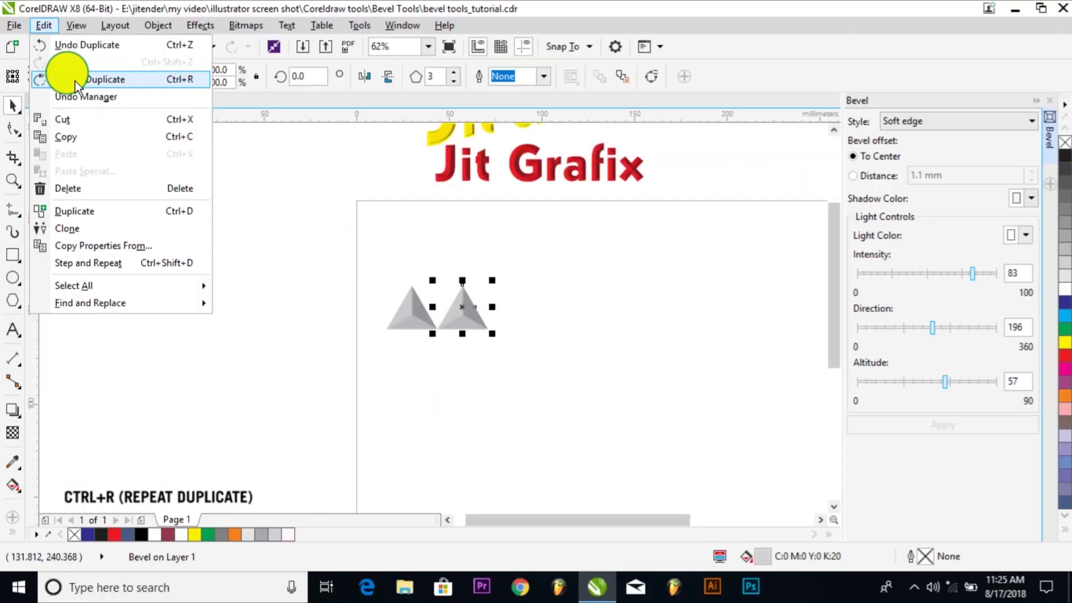
left_click(75, 82)
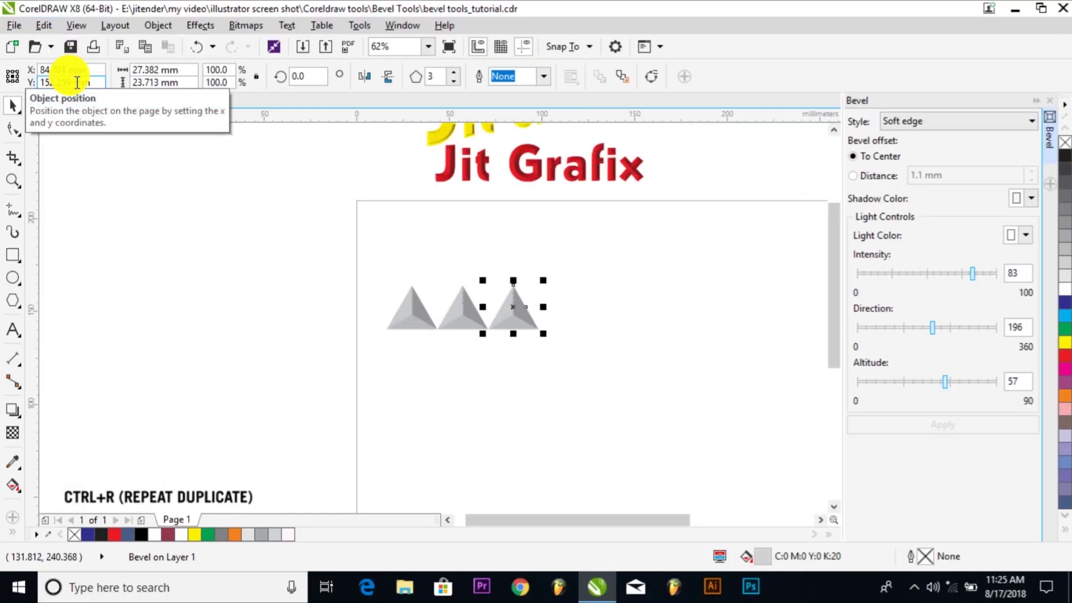
key("ctrl+r")
key("ctrl+r")
key("ctrl+r")
key("ctrl+r")
key("ctrl+r")
key("ctrl+r")
key("ctrl+r")
key("ctrl+r")
key("ctrl+r")
key("ctrl+r")
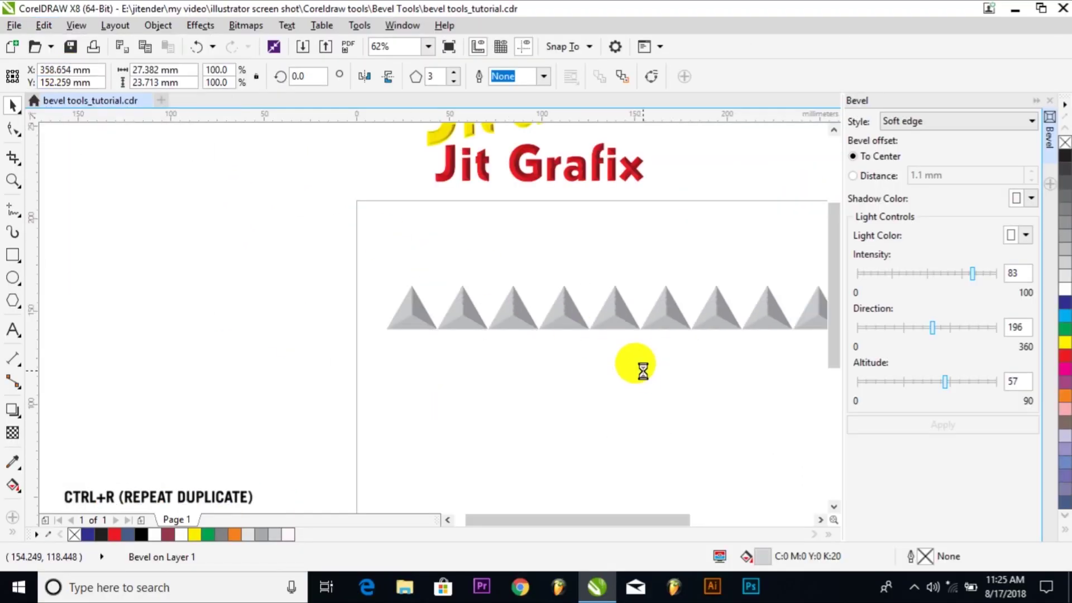
Select the whole row of beveled triangles and scale it proportionally to about 81%, bringing its end close to the page edge
scroll(634, 356, "down", 2)
scroll(768, 371, "down", 2)
left_click_drag(815, 385, 609, 325)
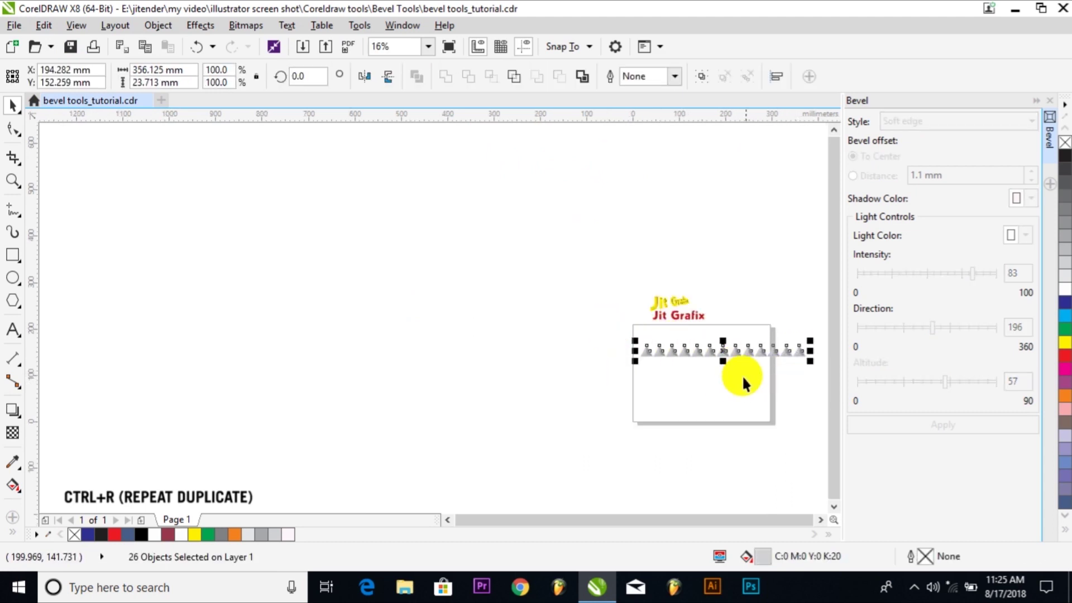
left_click(812, 386)
left_click_drag(770, 342, 632, 323)
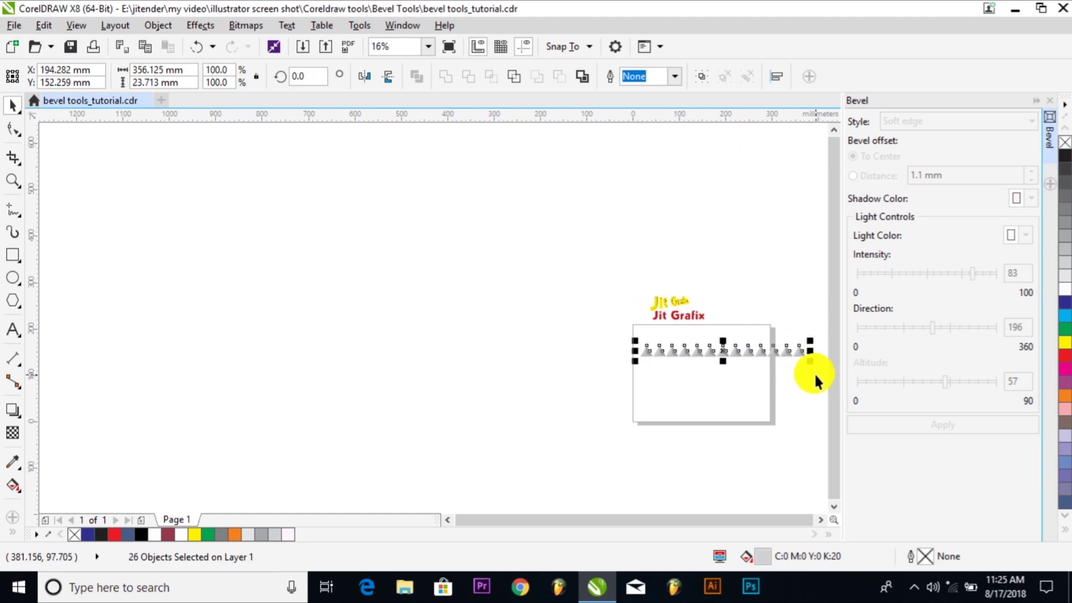
left_click_drag(812, 363, 770, 359)
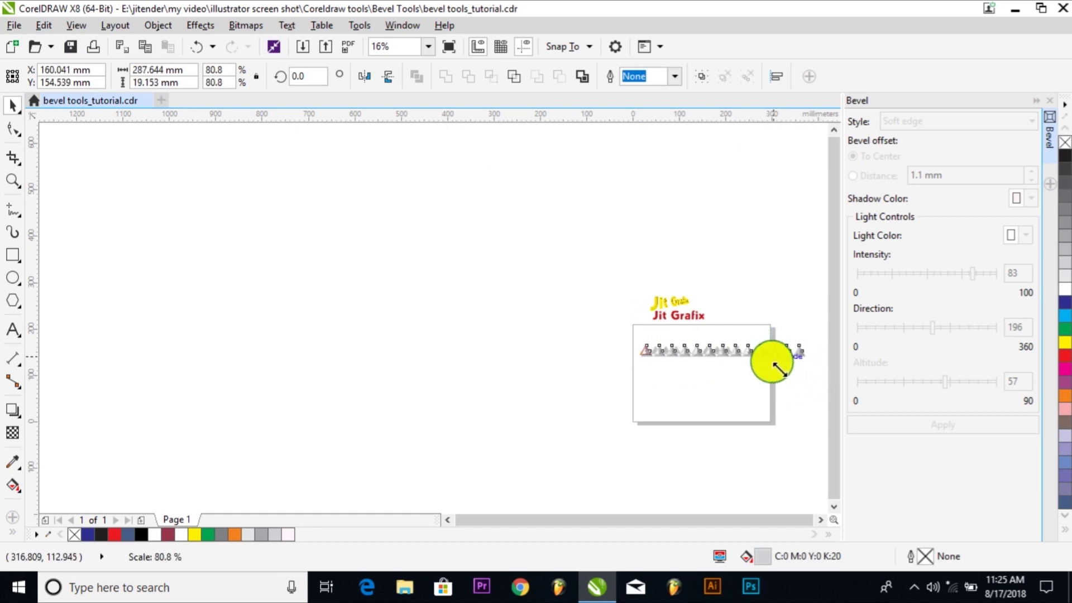
left_click(745, 390)
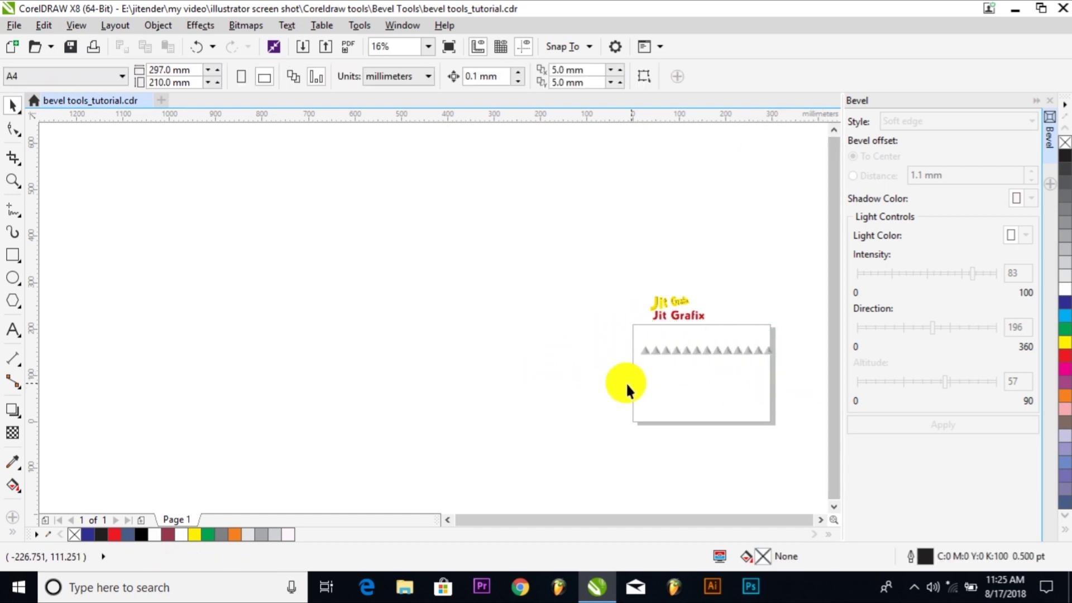
Scale the triangle row proportionally to about 271 mm wide so it fits within the page
scroll(617, 363, "up", 2)
left_click_drag(544, 337, 196, 246)
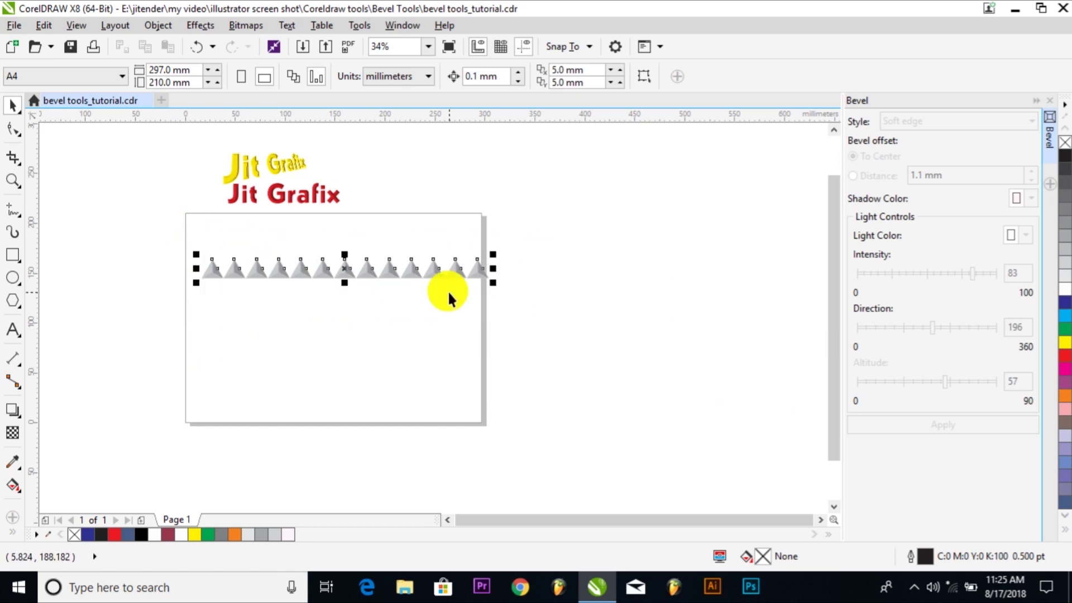
left_click_drag(486, 284, 477, 289)
left_click(461, 304)
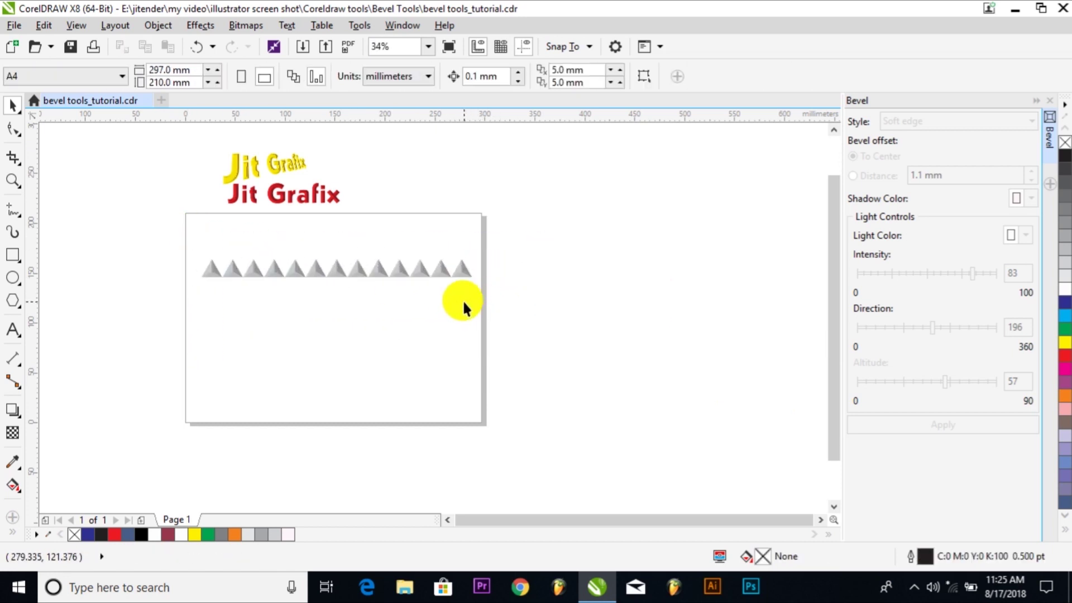
Duplicate the triangle row straight above the original at about Y 192 mm and mirror the copy vertically
left_click_drag(188, 222, 527, 349)
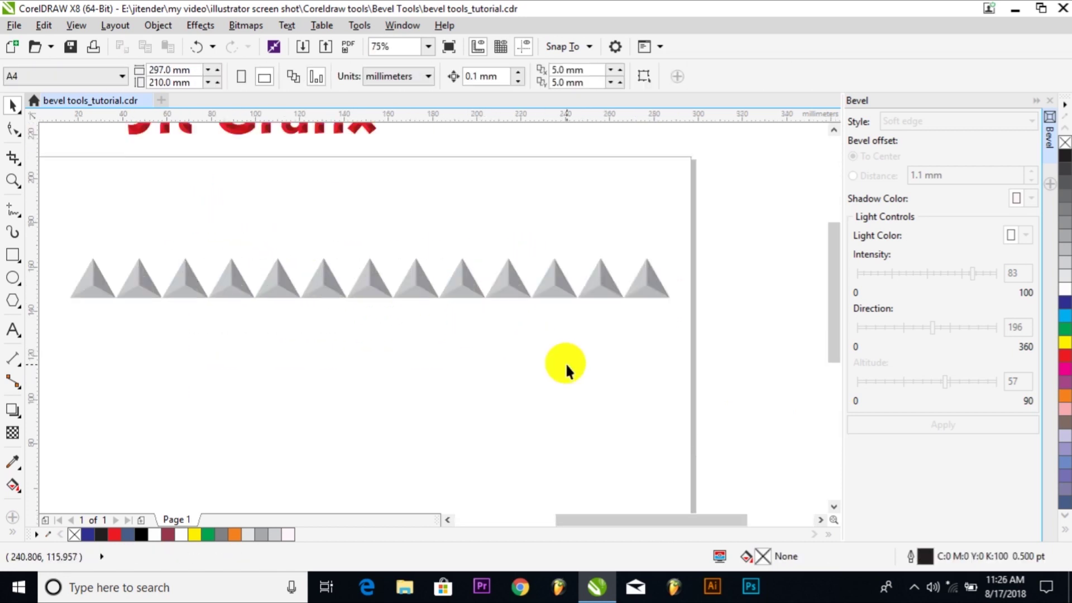
left_click_drag(711, 364, 113, 262)
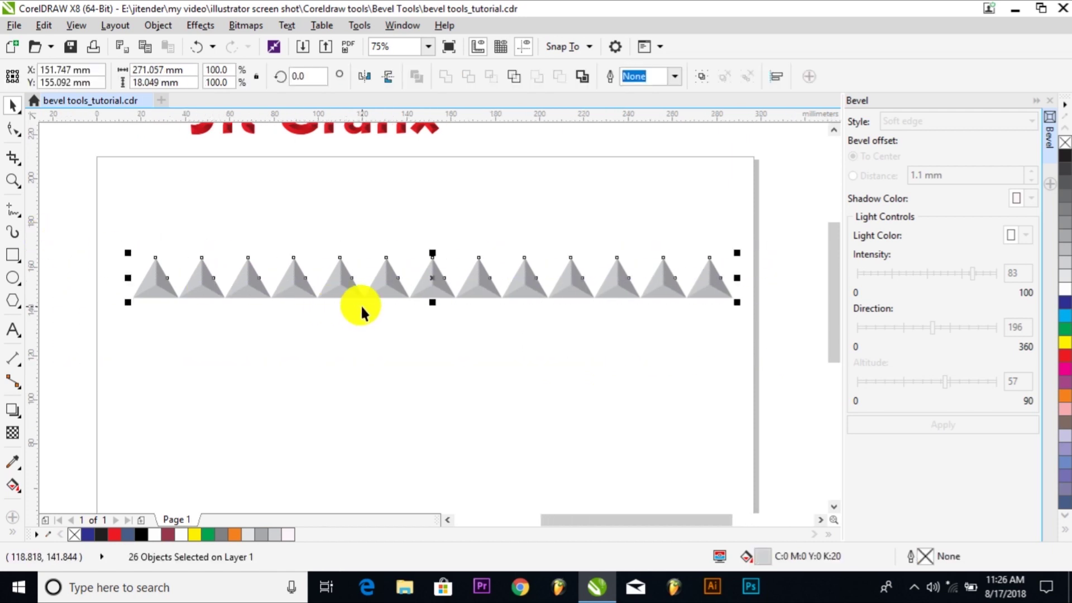
left_click_drag(382, 286, 379, 216)
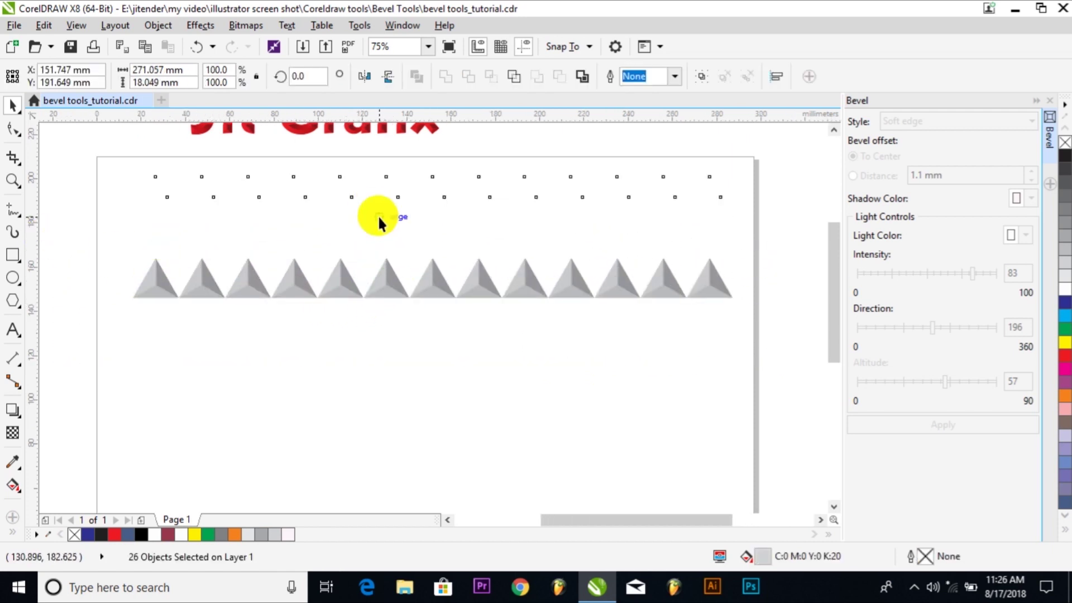
left_click(388, 77)
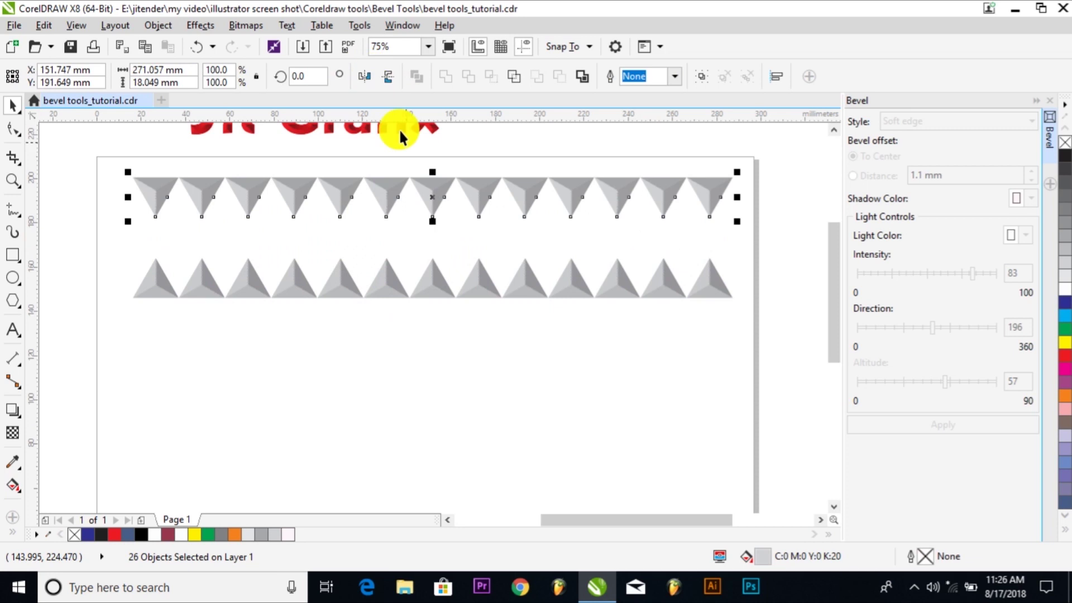
Move the inverted row into the gaps of the upright row, aligning it at about X 162.2 mm, Y 155.1 mm
left_click_drag(431, 192, 456, 272)
scroll(224, 290, "up", 3)
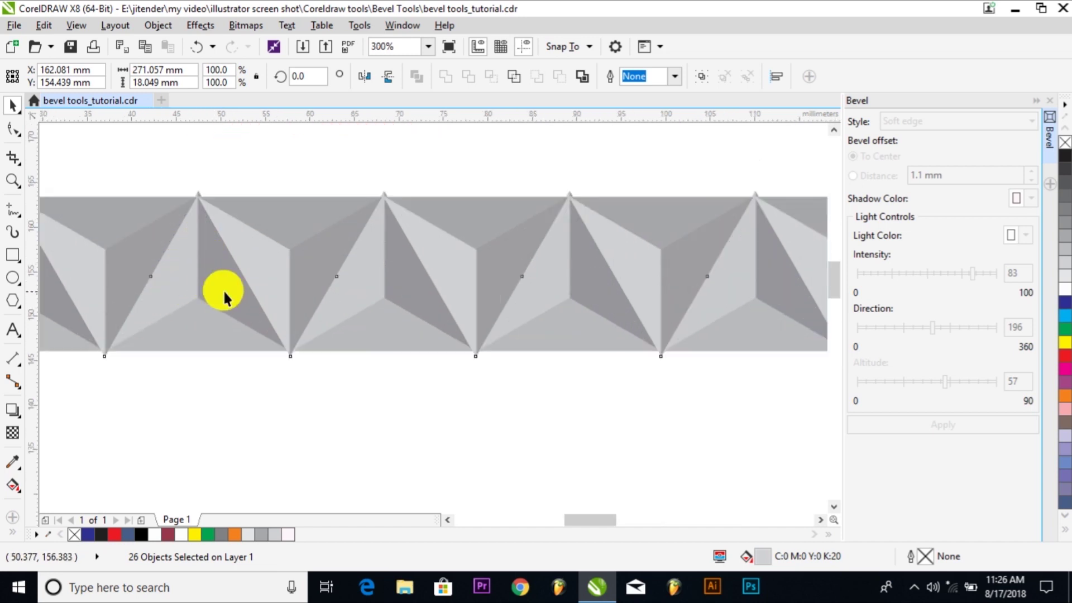
scroll(265, 283, "up", 1)
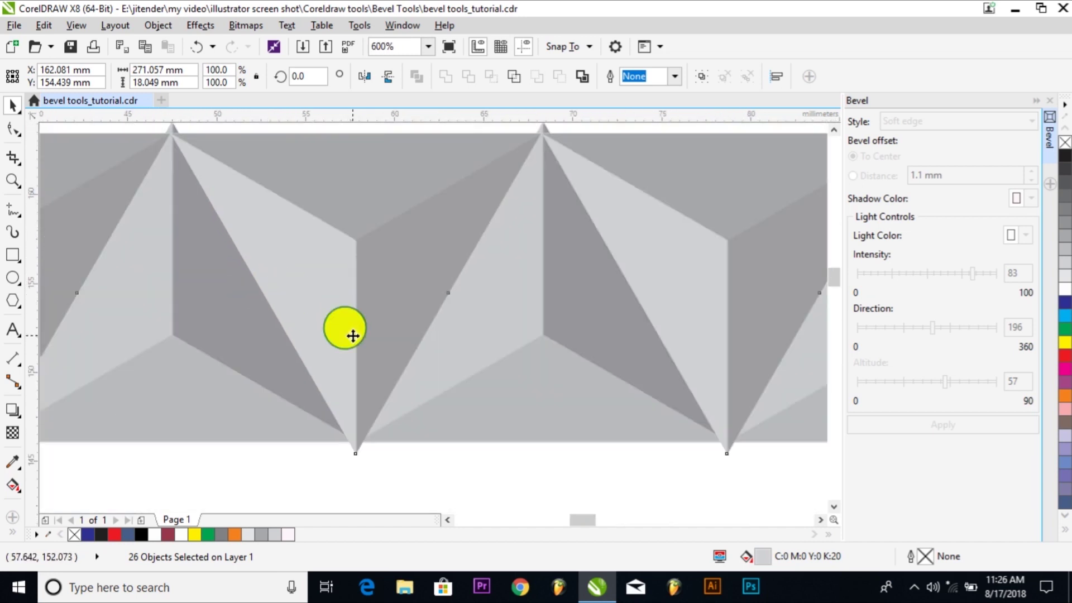
mouse_move(353, 336)
left_mouse_down()
mouse_move(352, 313)
mouse_move(359, 330)
left_mouse_up()
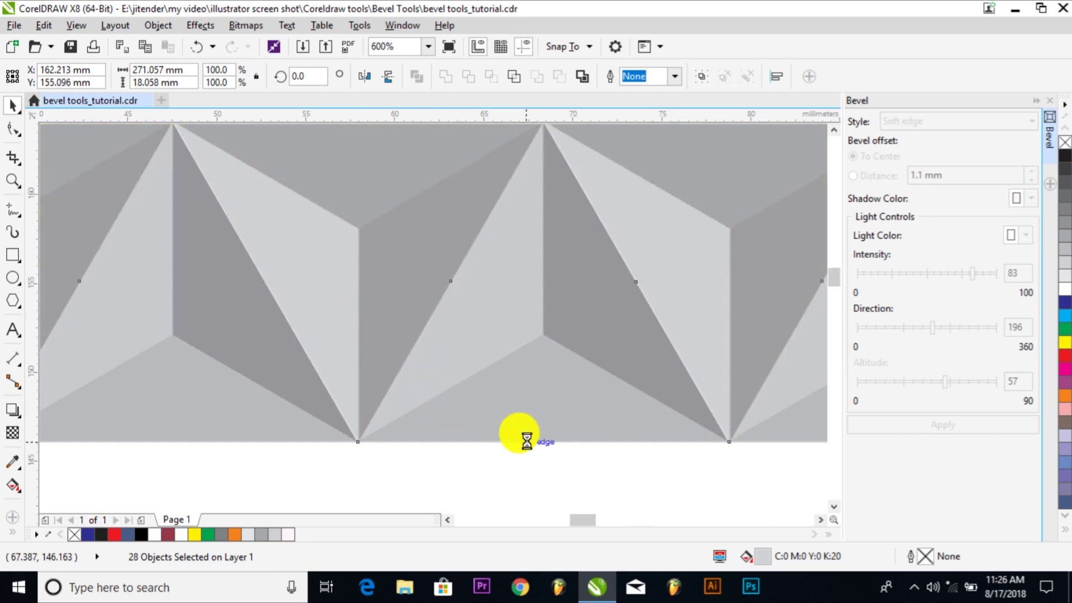
left_click(446, 457)
scroll(502, 455, "down", 4)
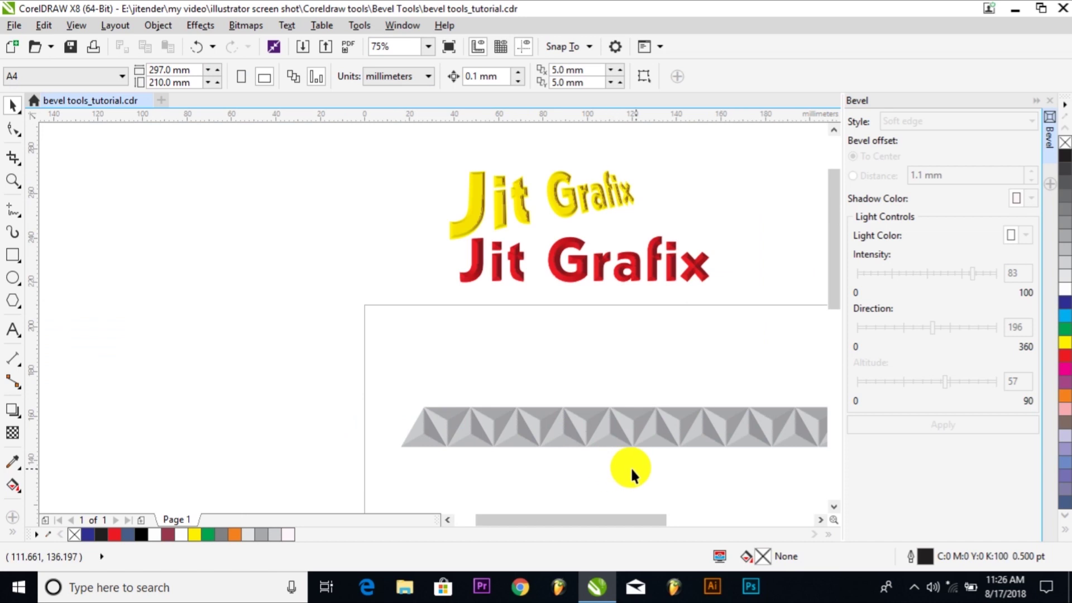
scroll(811, 474, "up", 1)
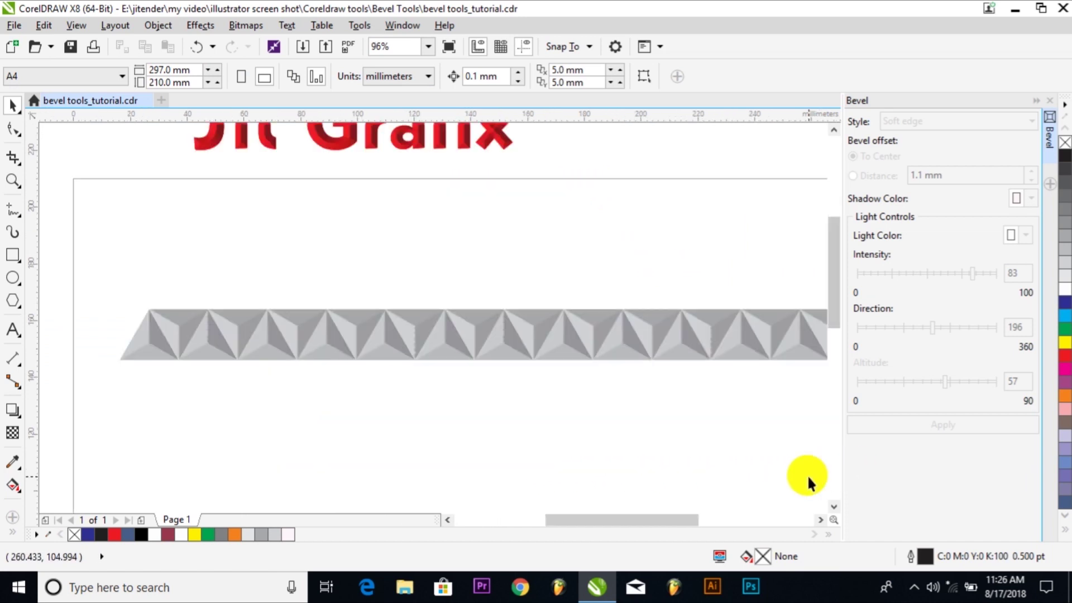
Select the upright and inverted triangles of the interlocked strip and group them
scroll(787, 438, "down", 2)
left_click_drag(363, 333, 775, 427)
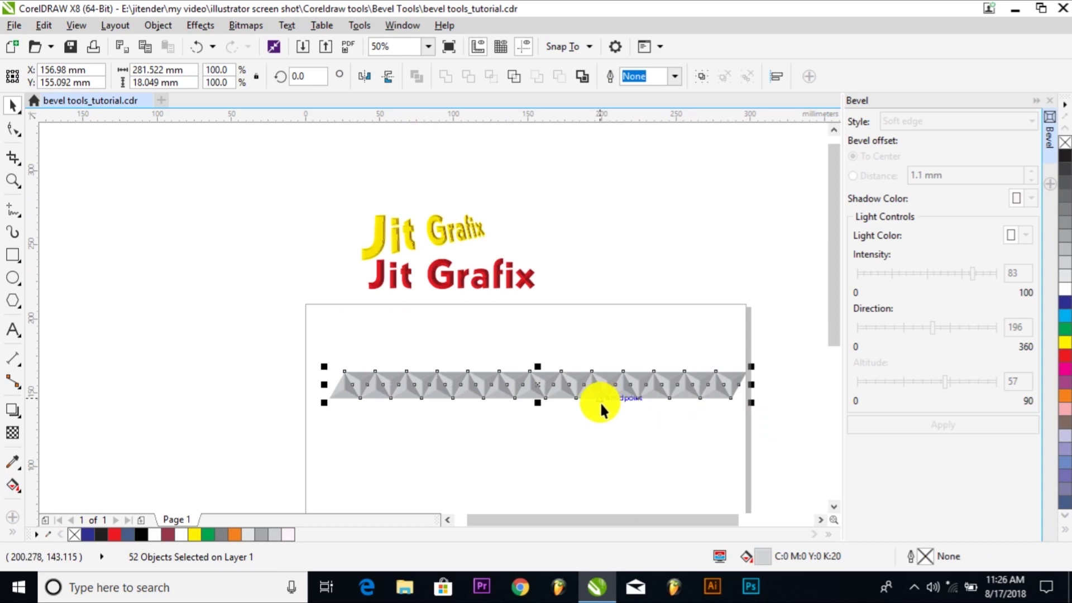
left_click(152, 23)
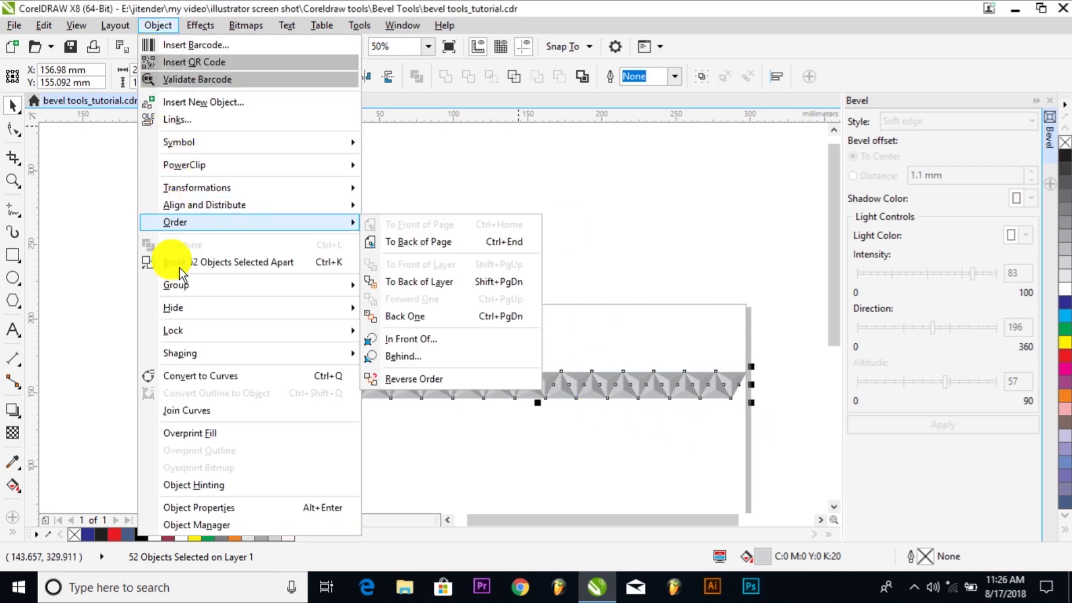
mouse_move(193, 286)
left_click(409, 286)
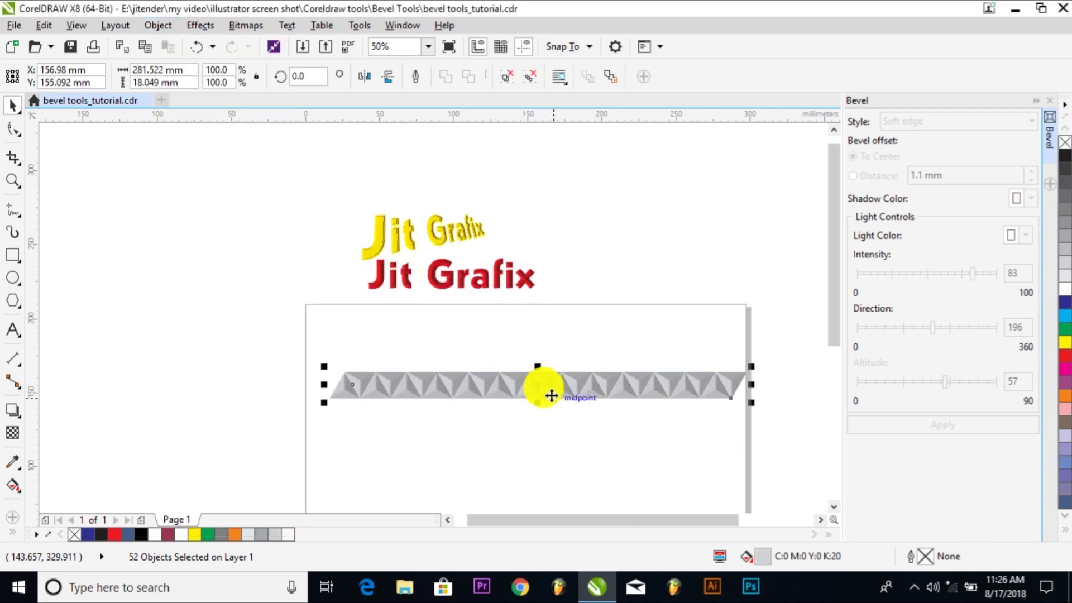
Duplicate the grouped strip directly below the original at about Y 137 mm
left_click_drag(557, 388, 550, 420)
left_click_drag(547, 417, 539, 417)
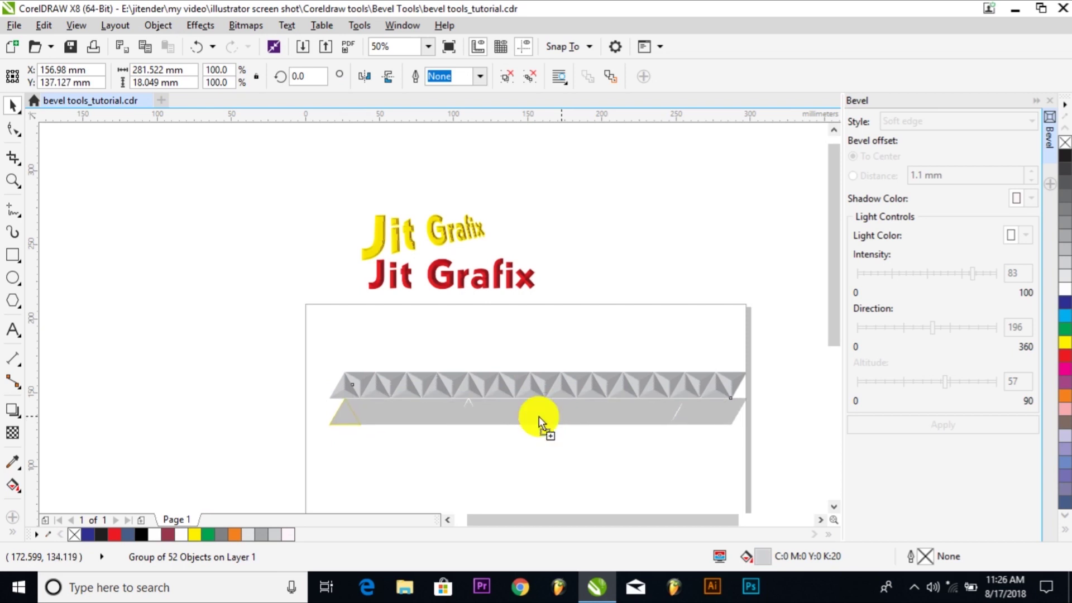
scroll(540, 410, "up", 3)
scroll(540, 402, "down", 3)
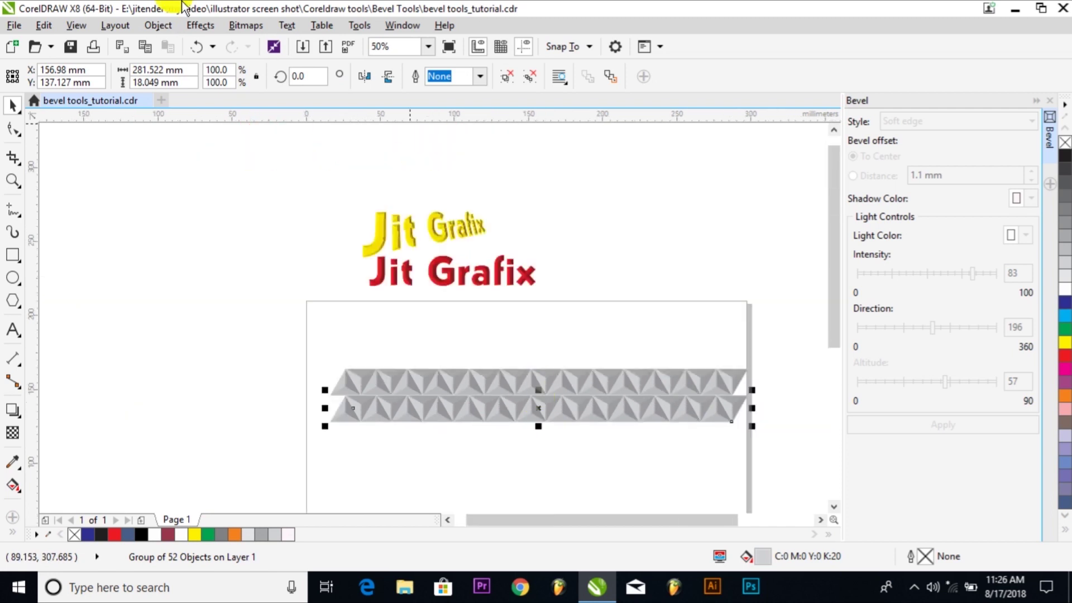
Repeat the strip duplication downward at the same spacing to build eleven rows of triangles
left_click(47, 26)
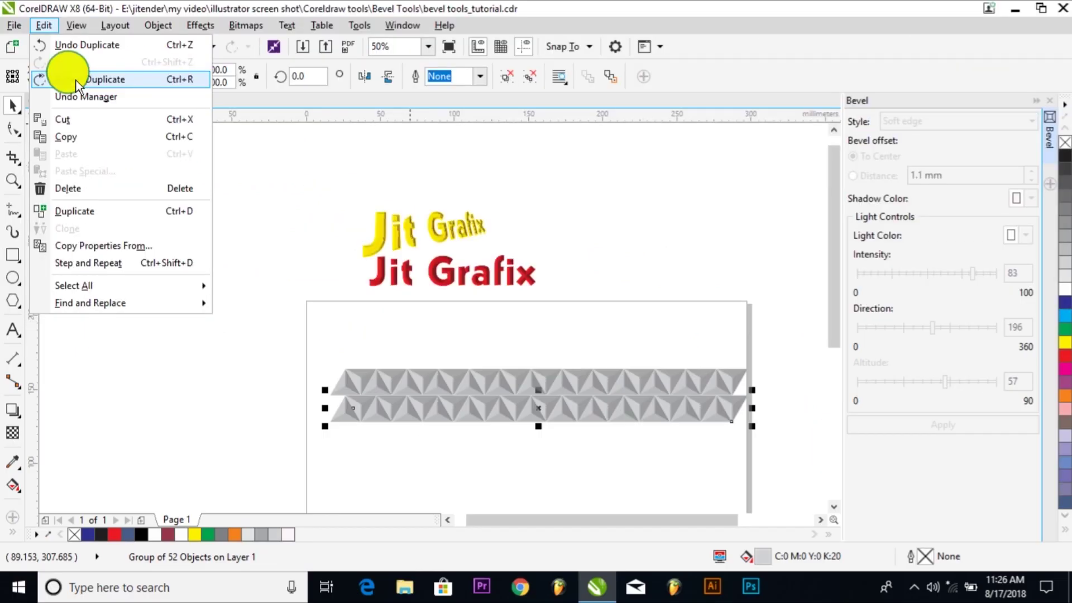
left_click(76, 80)
key("ctrl+r")
key("ctrl+r")
key("ctrl+r")
key("ctrl+r")
key("ctrl+r")
key("ctrl+r")
key("ctrl+r")
key("ctrl+r")
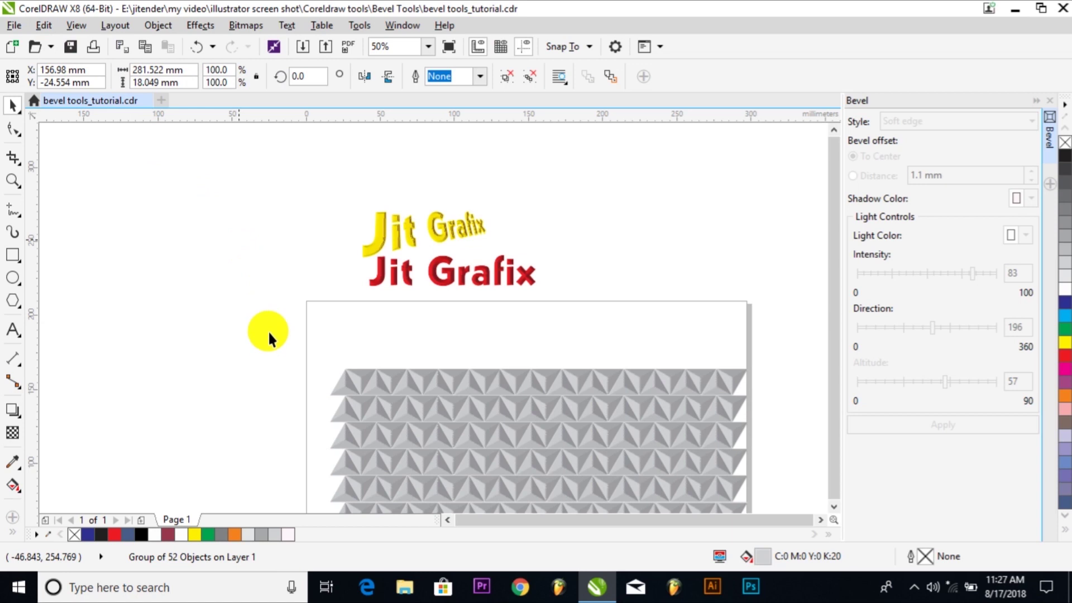
Convert all eleven strips to one 72 dpi CMYK bitmap with anti-aliasing and a transparent background
scroll(269, 333, "down", 2)
scroll(254, 326, "down", 2)
left_click_drag(258, 287, 527, 470)
left_click_drag(444, 421, 249, 313)
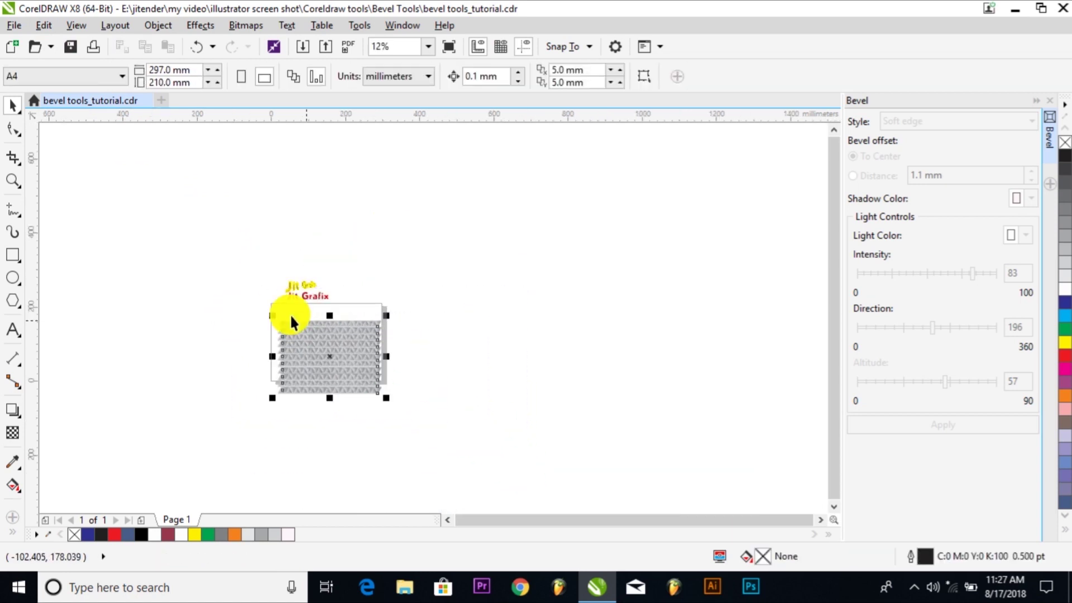
left_click(212, 27)
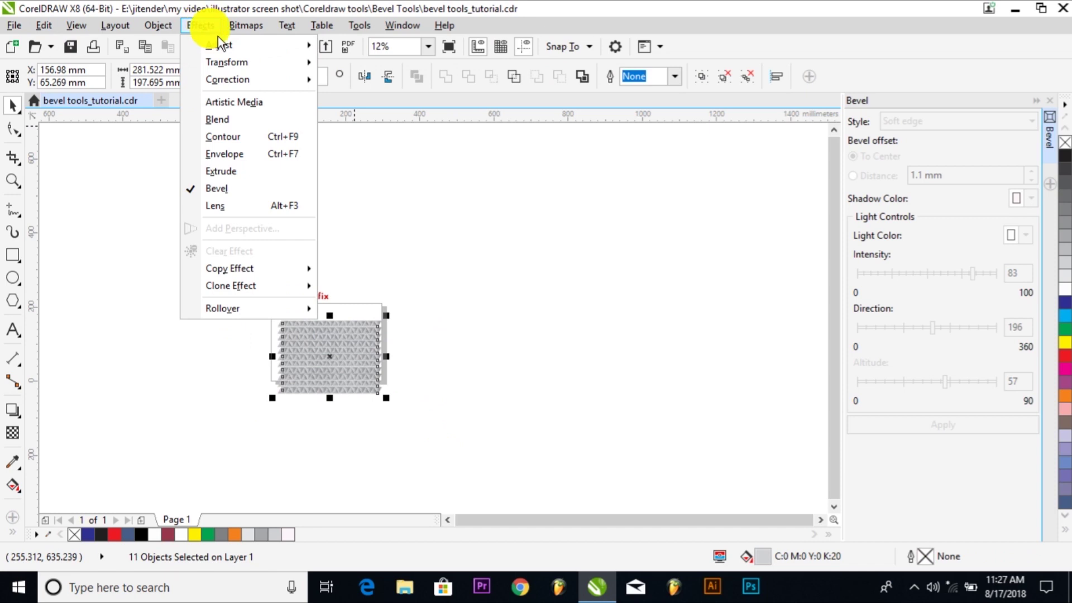
left_click(246, 27)
left_click(274, 46)
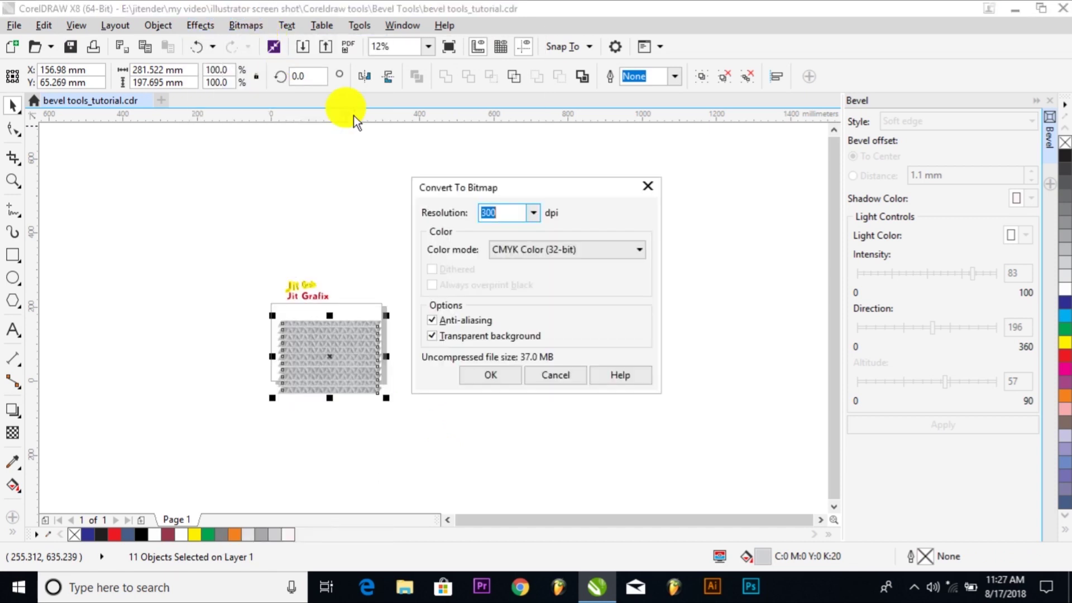
left_click(534, 214)
left_click(509, 223)
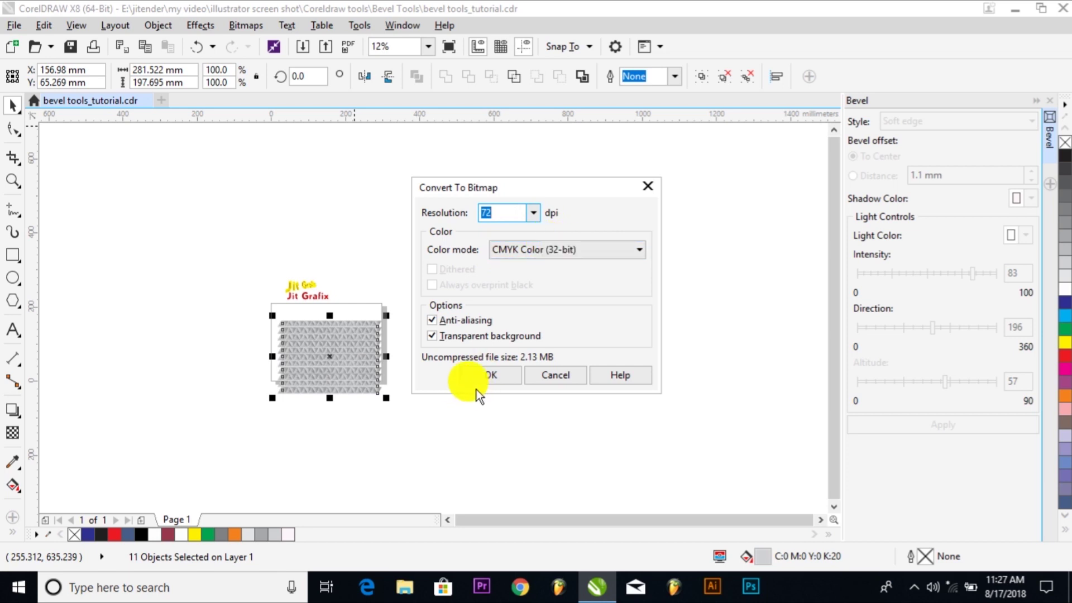
left_click(489, 374)
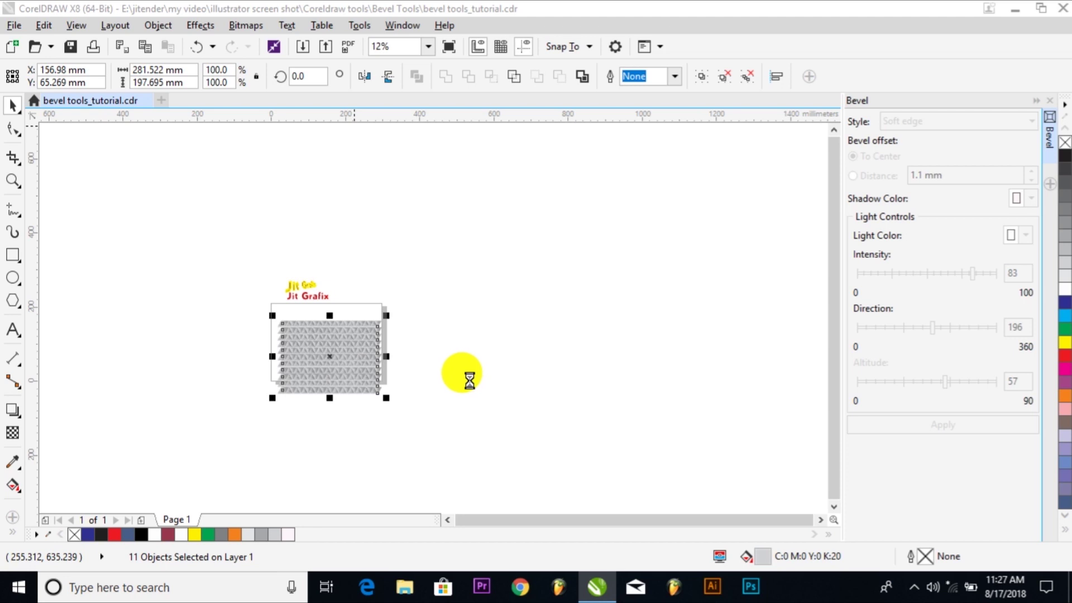
Move the bitmap pattern to about X 148.5 mm, Y 104.8 mm so it lies within the page
left_click(431, 404)
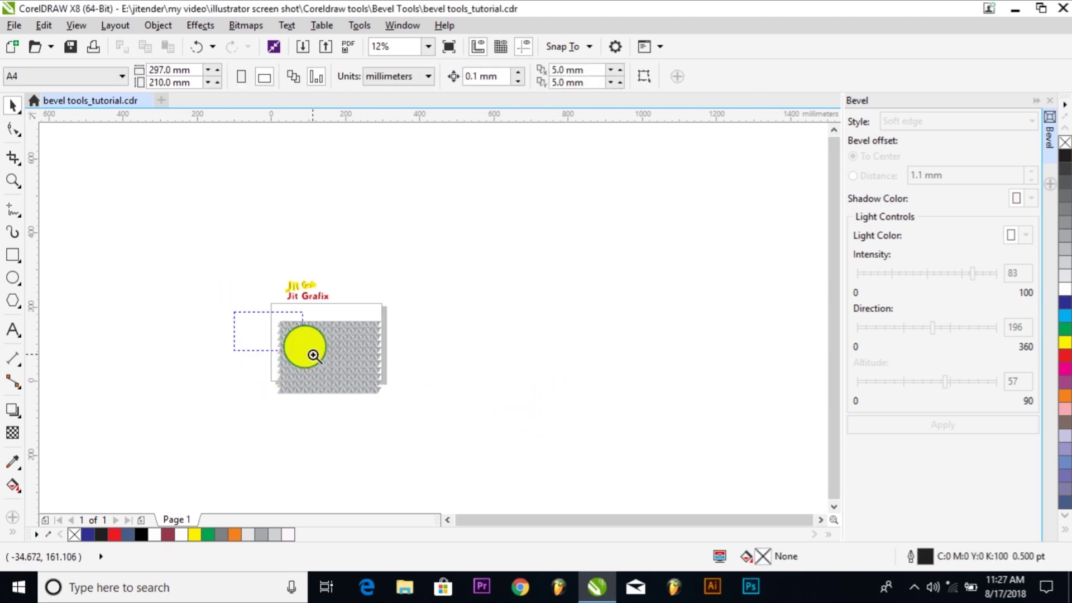
scroll(377, 397, "up", 3)
left_click(346, 342)
scroll(351, 287, "up", 5)
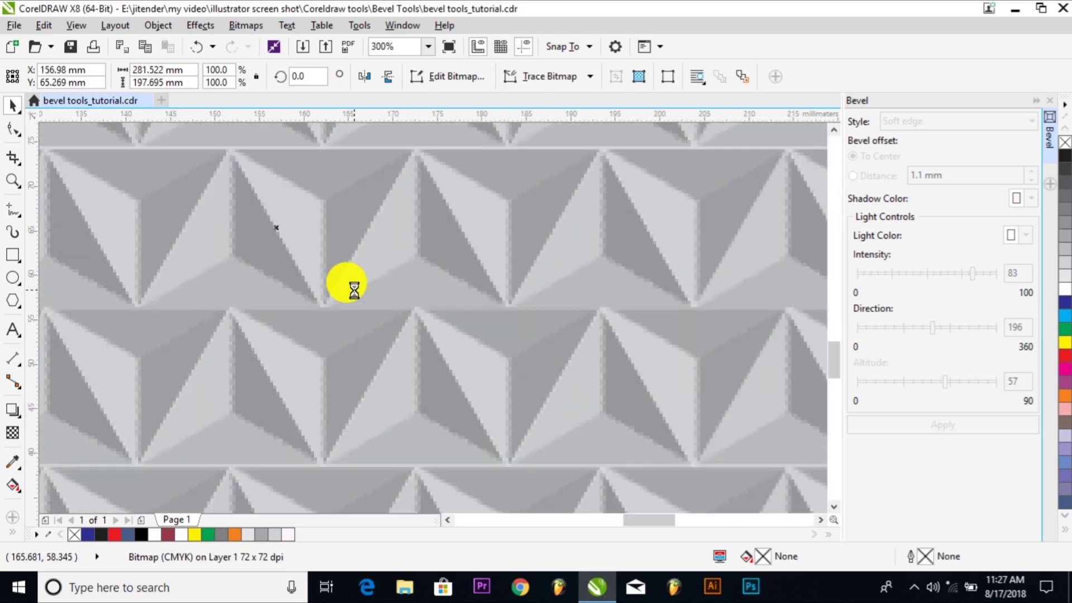
scroll(354, 289, "down", 4)
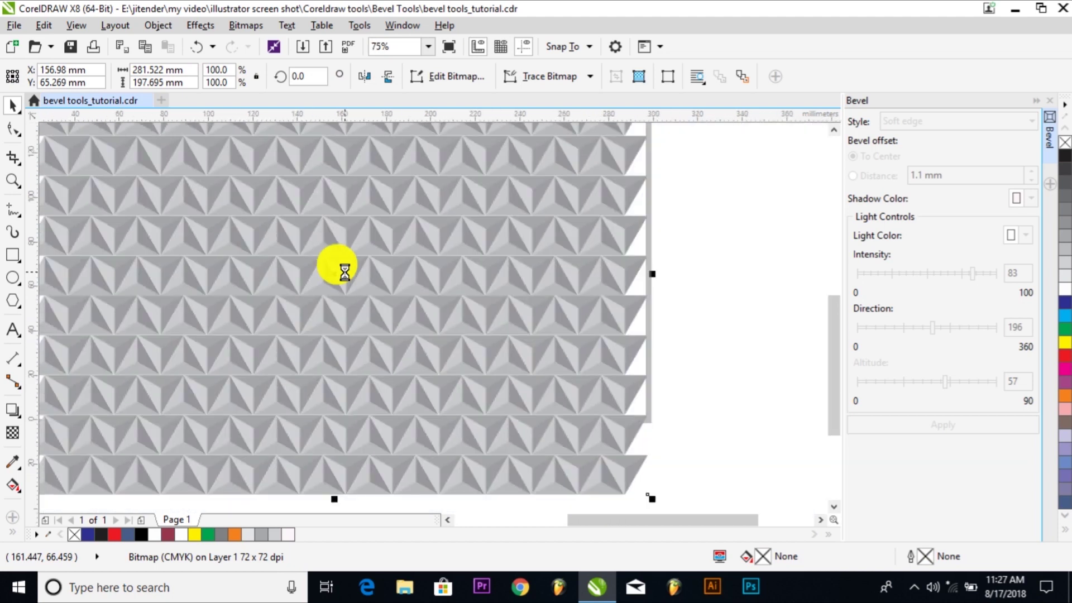
scroll(489, 373, "down", 2)
left_click(608, 454)
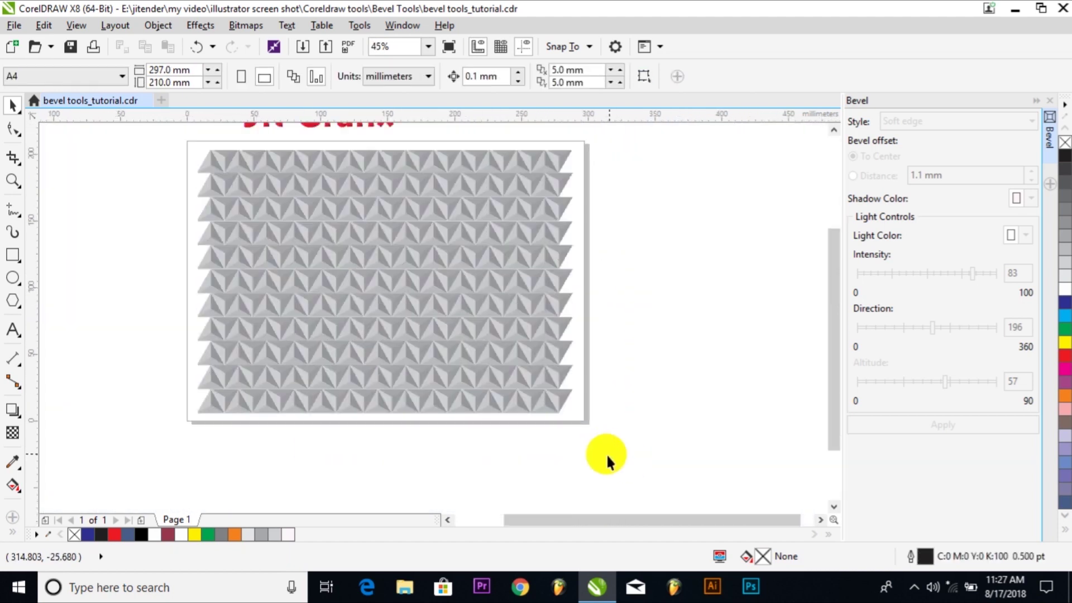
Draw a rectangle about 217 × 125 mm over the pattern and fill it with light grey
key("F6")
left_click_drag(245, 178, 534, 344)
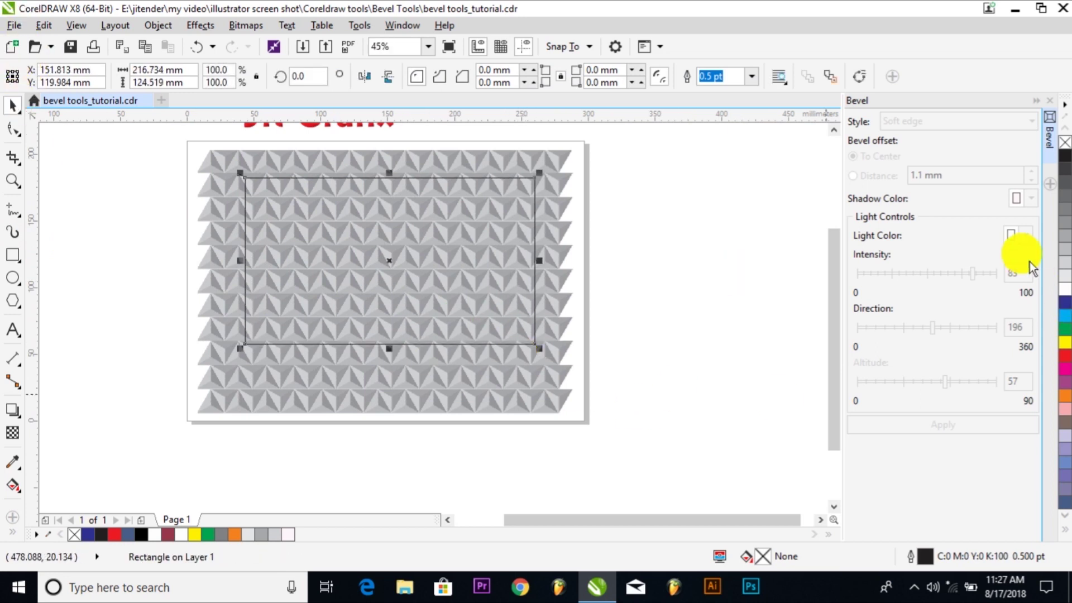
left_click(1065, 249)
PowerClip the triangle bitmap inside the light grey rectangle
left_click(546, 357)
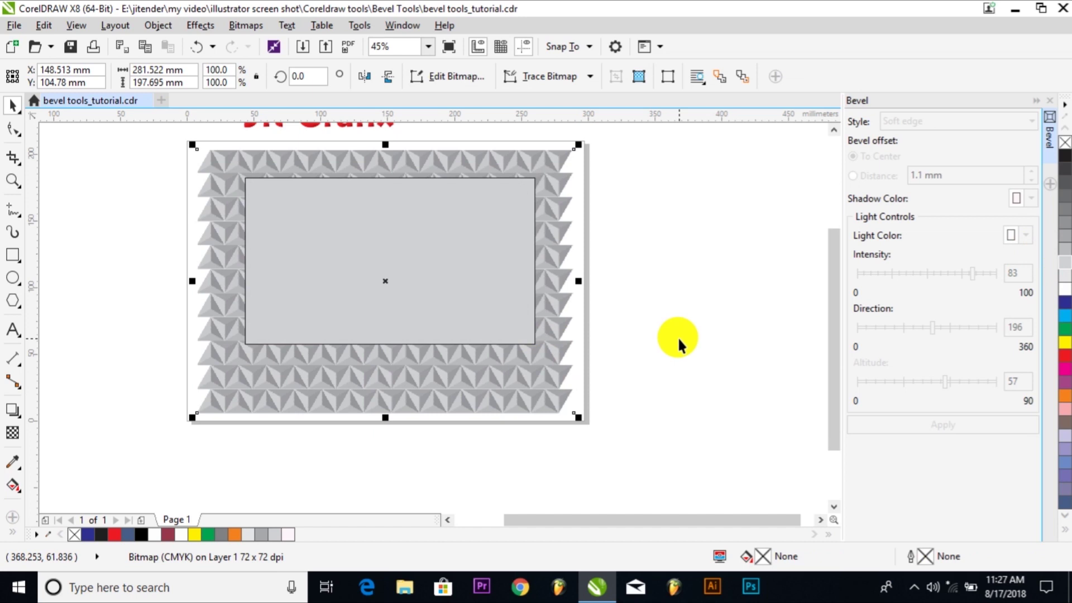
left_click(162, 26)
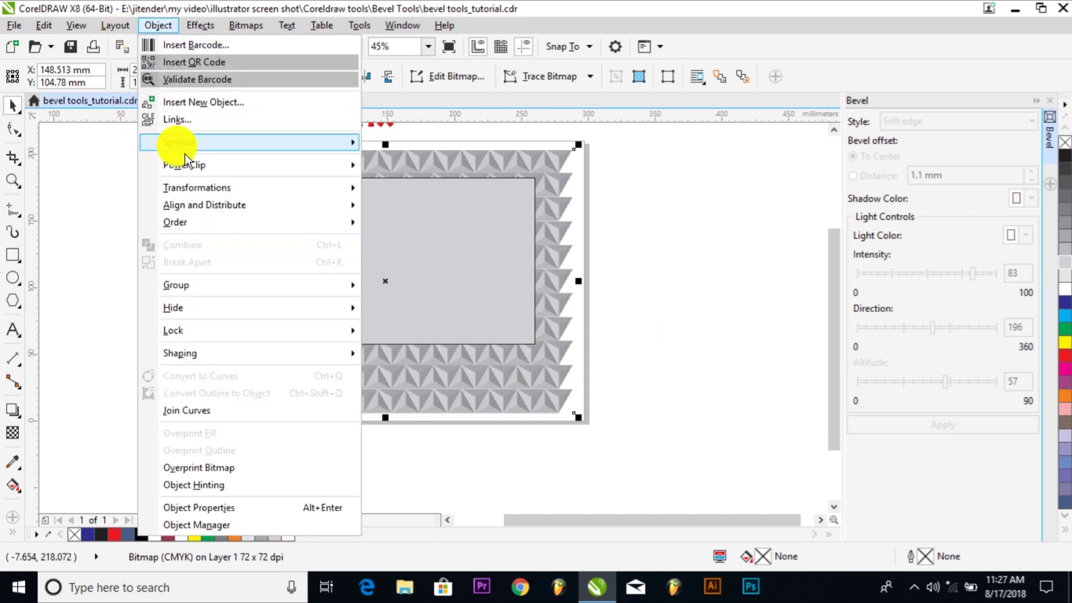
mouse_move(192, 163)
left_click(416, 167)
left_click(399, 208)
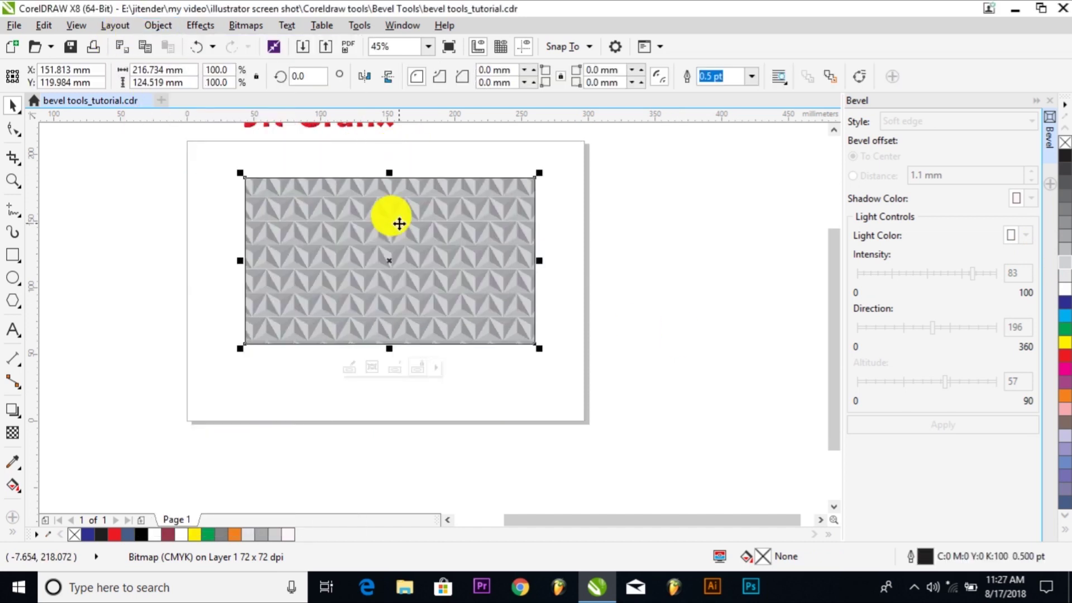
Remove the outline from the PowerClip rectangle holding the triangle pattern
left_click(623, 284)
left_click(440, 258)
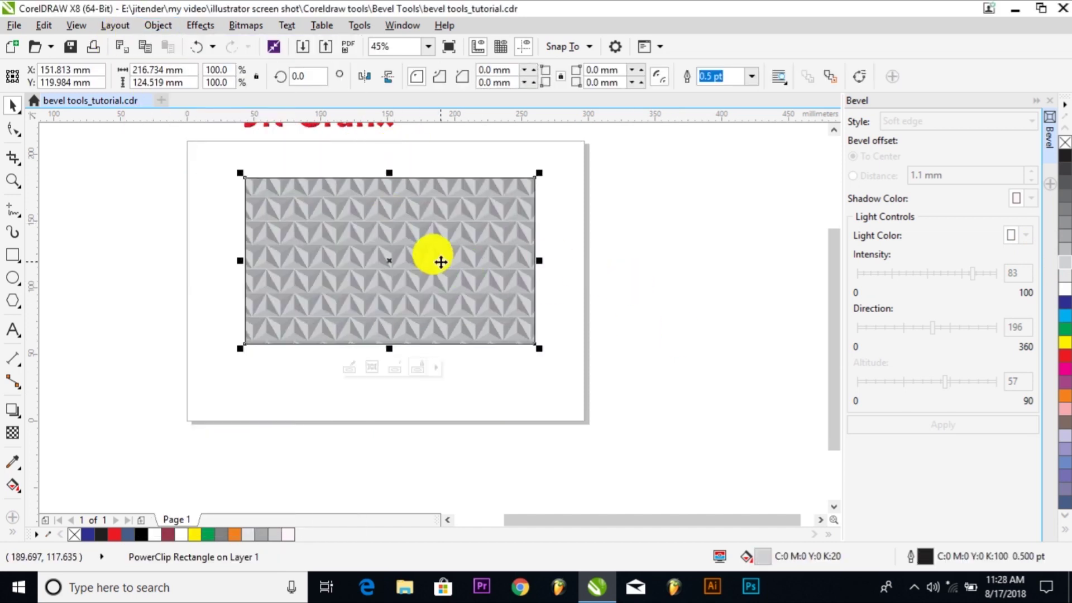
right_click(1064, 142)
Open the PowerClip contents and apply an elliptical fountain transparency to the triangle bitmap, fading outward from near its center
right_click(353, 249)
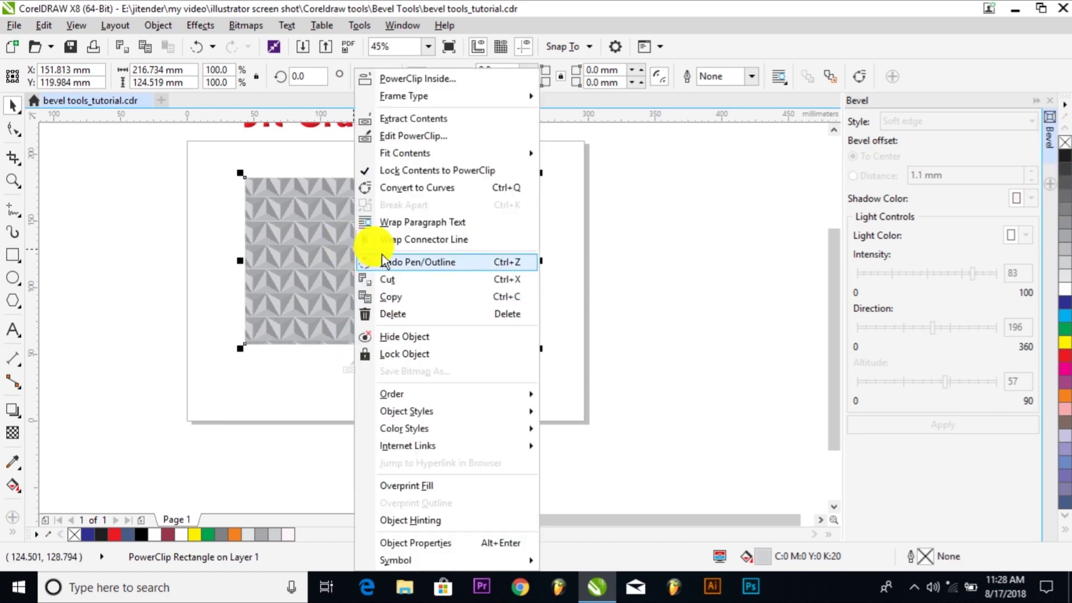
left_click(420, 135)
left_click(682, 354)
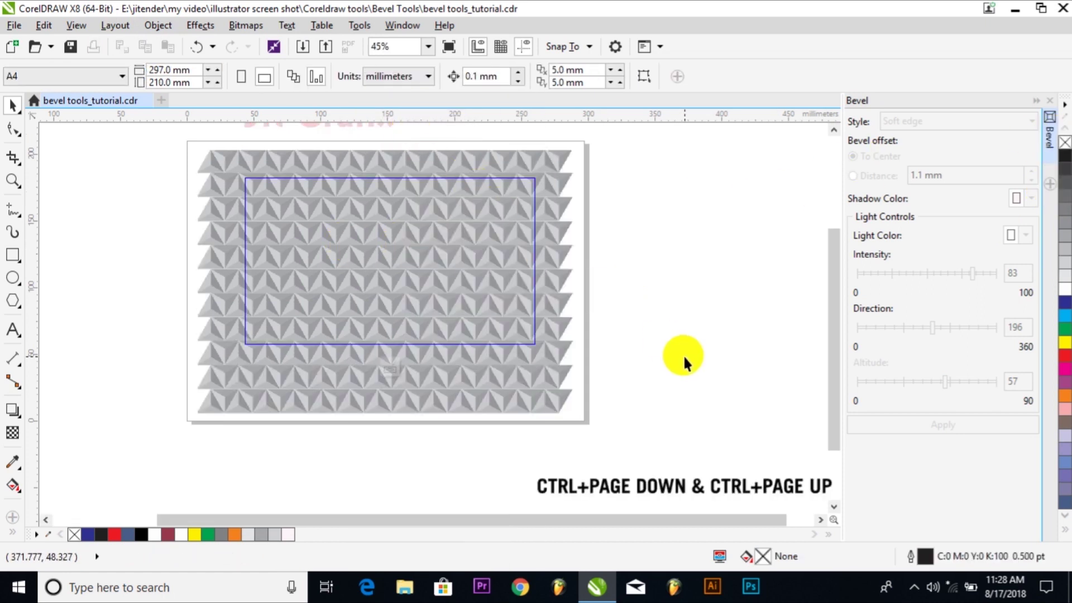
left_click(551, 380)
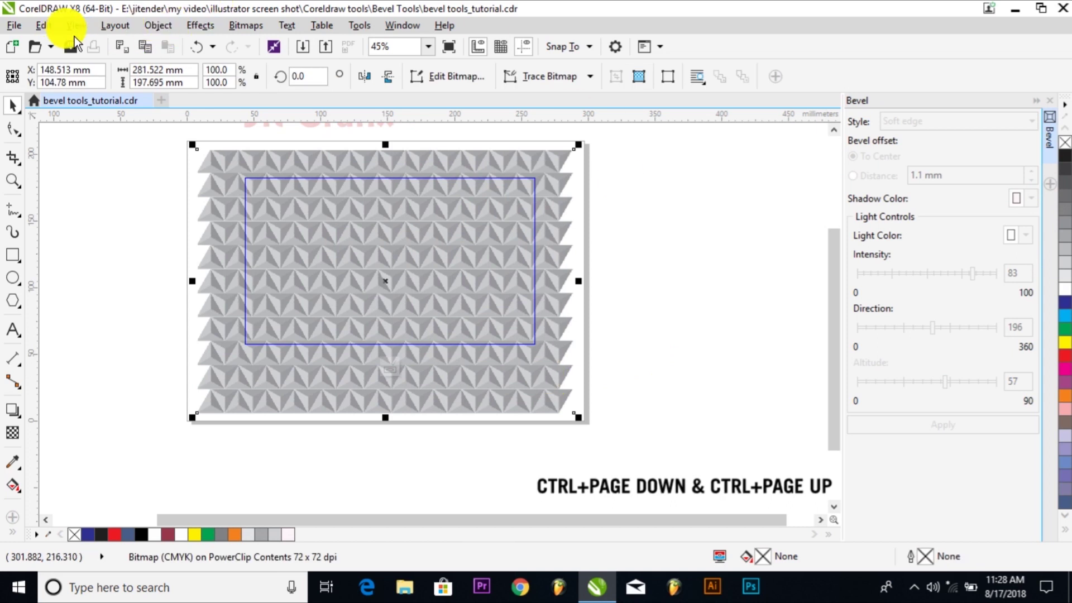
left_click(16, 437)
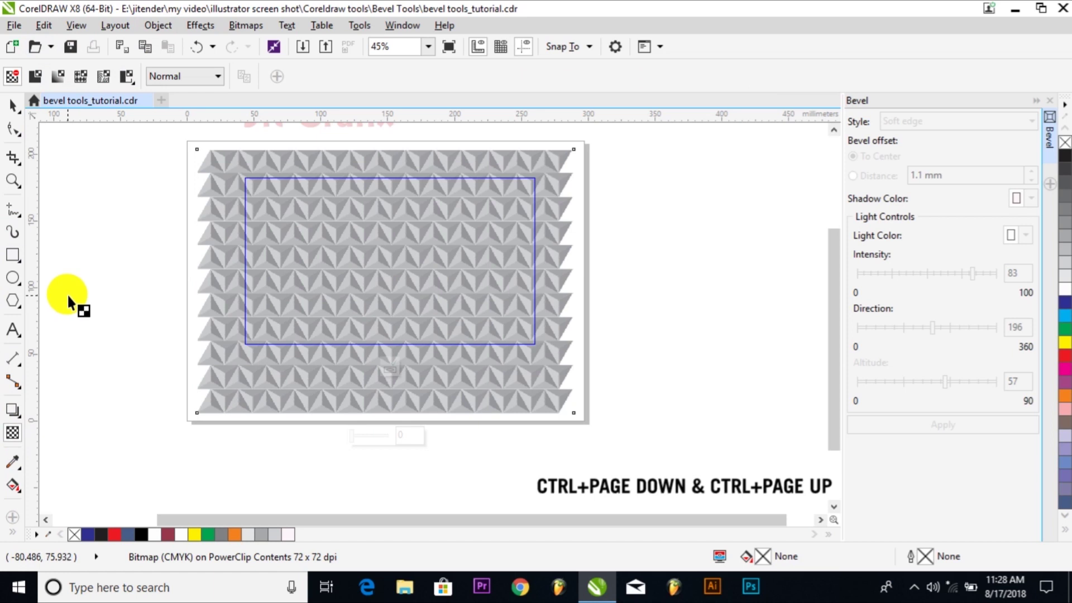
left_click(54, 79)
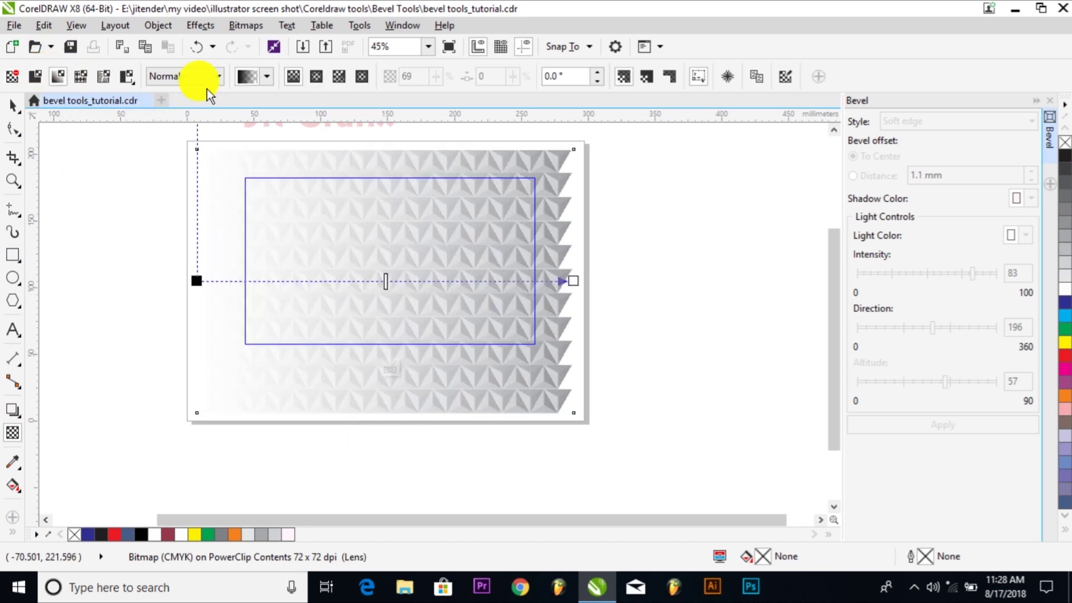
left_click(318, 77)
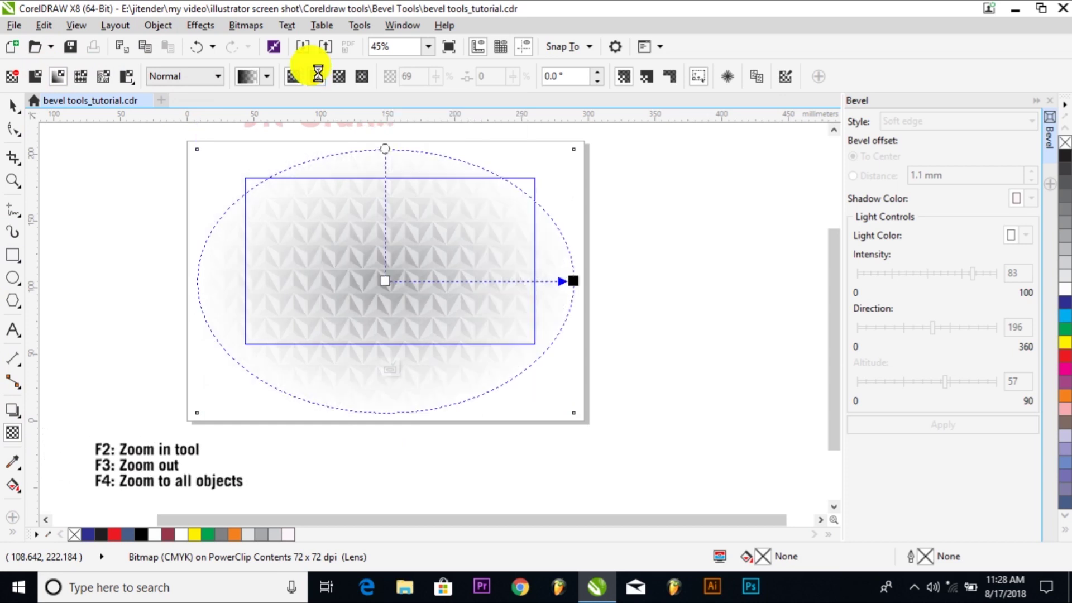
left_click_drag(574, 276, 571, 276)
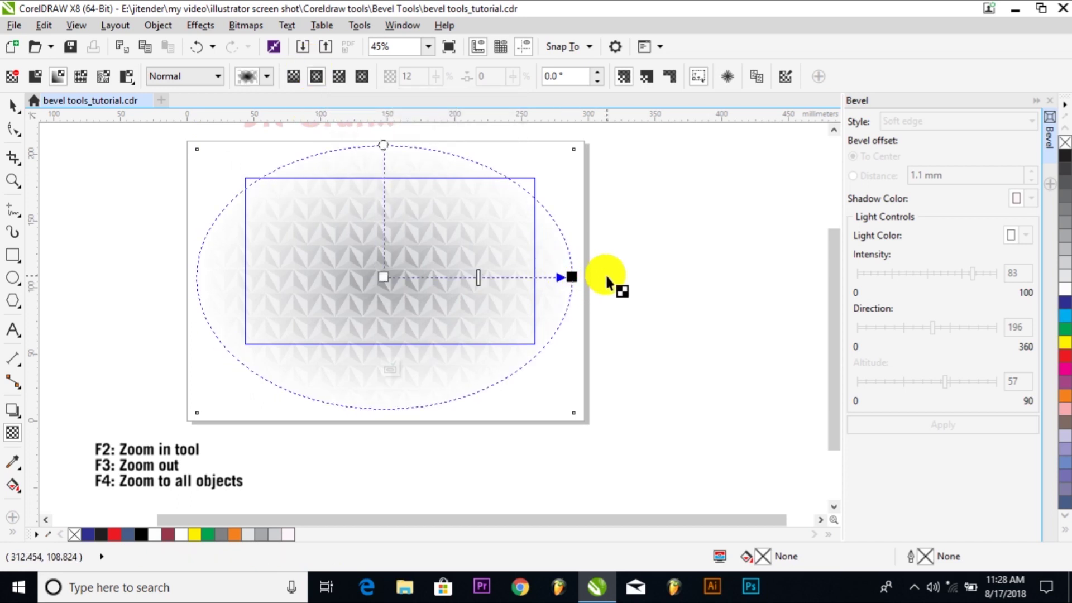
Finish editing the PowerClip contents and fill the rectangle with black (K 100)
right_click(526, 314)
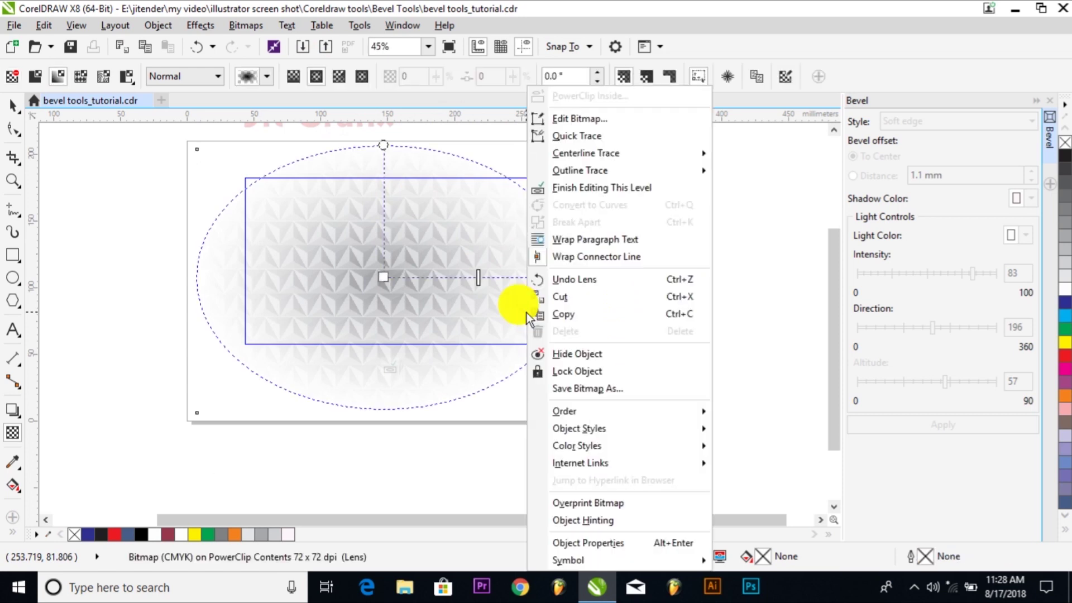
left_click(602, 187)
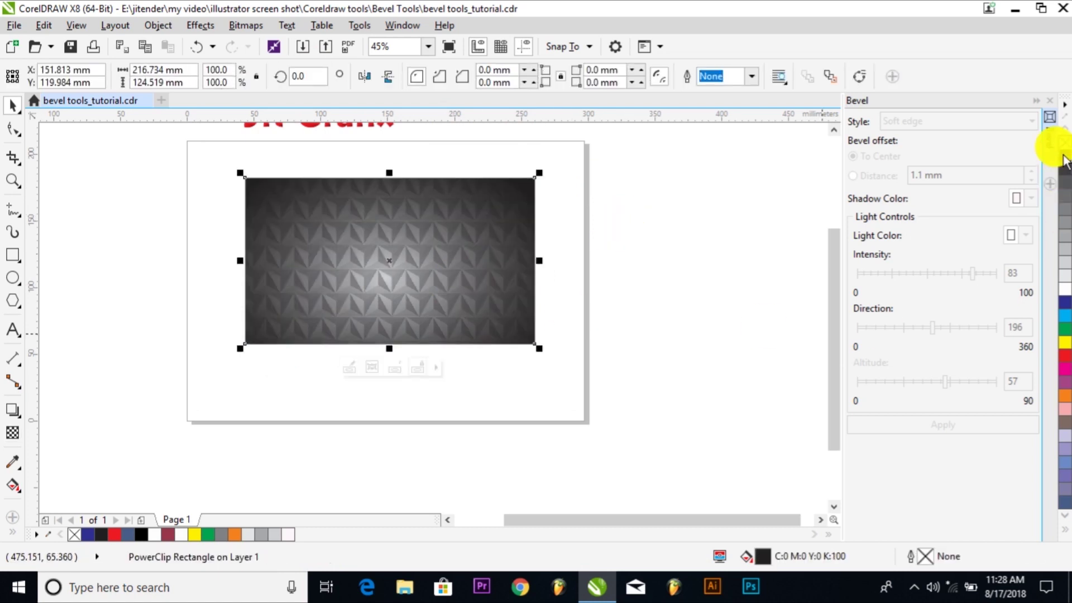
left_click(678, 393)
scroll(356, 183, "down", 2)
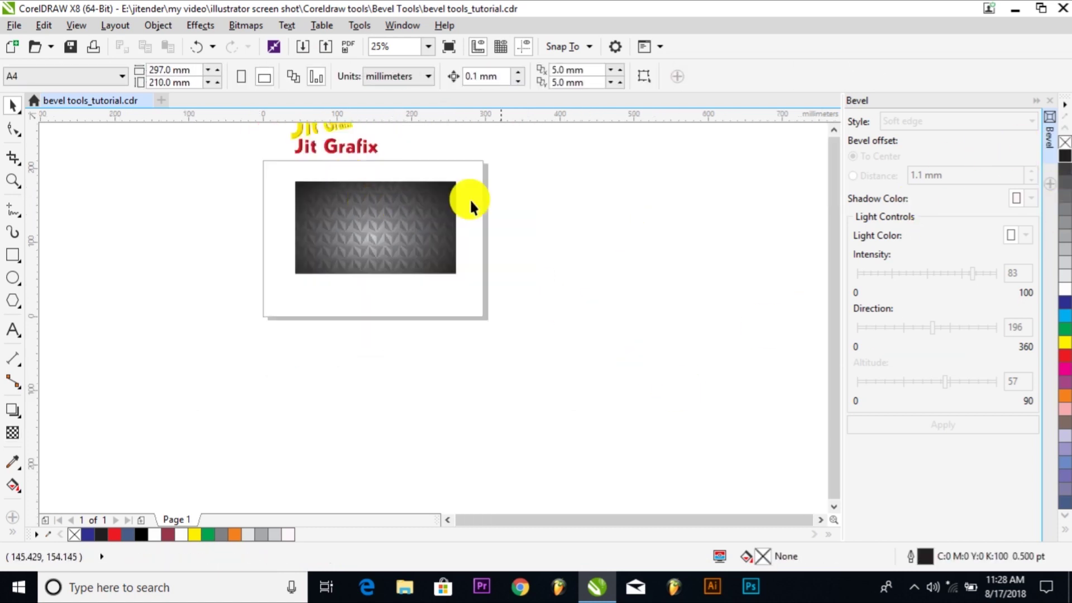
Move the yellow beveled Jit Grafix text onto the dark rectangle, around X 137 mm, Y 117 mm, and bring it to the front
left_click_drag(328, 142, 510, 156)
left_click_drag(333, 122, 378, 222)
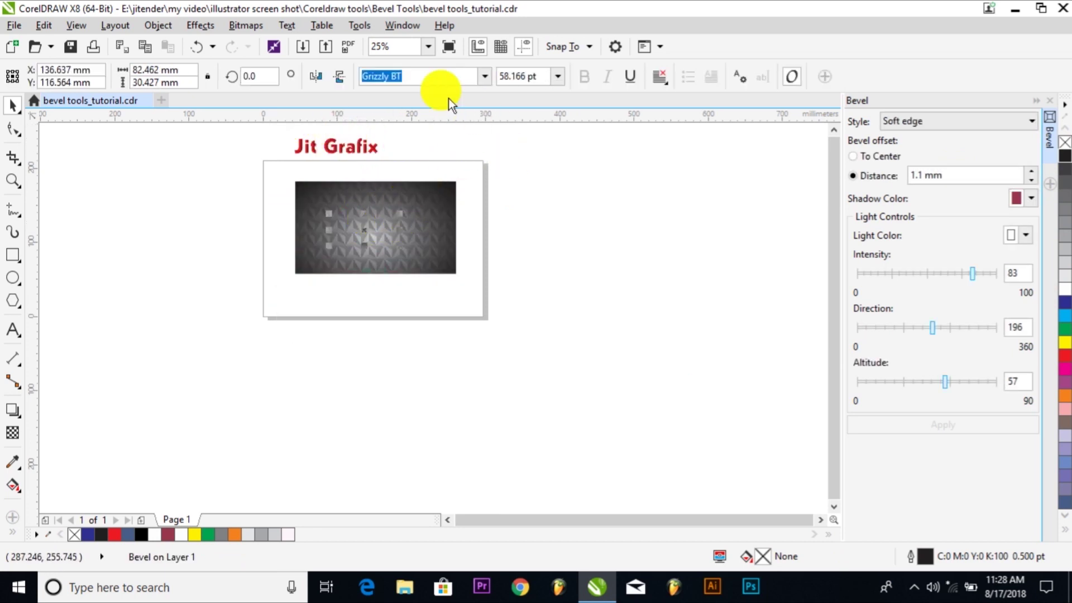
left_click(162, 26)
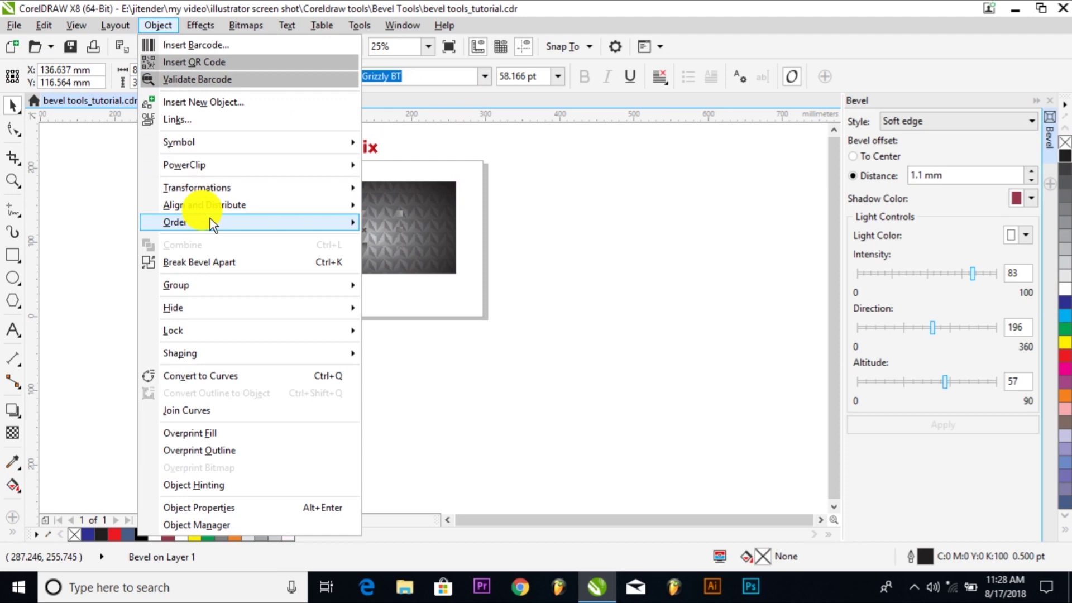
mouse_move(210, 219)
left_click(458, 224)
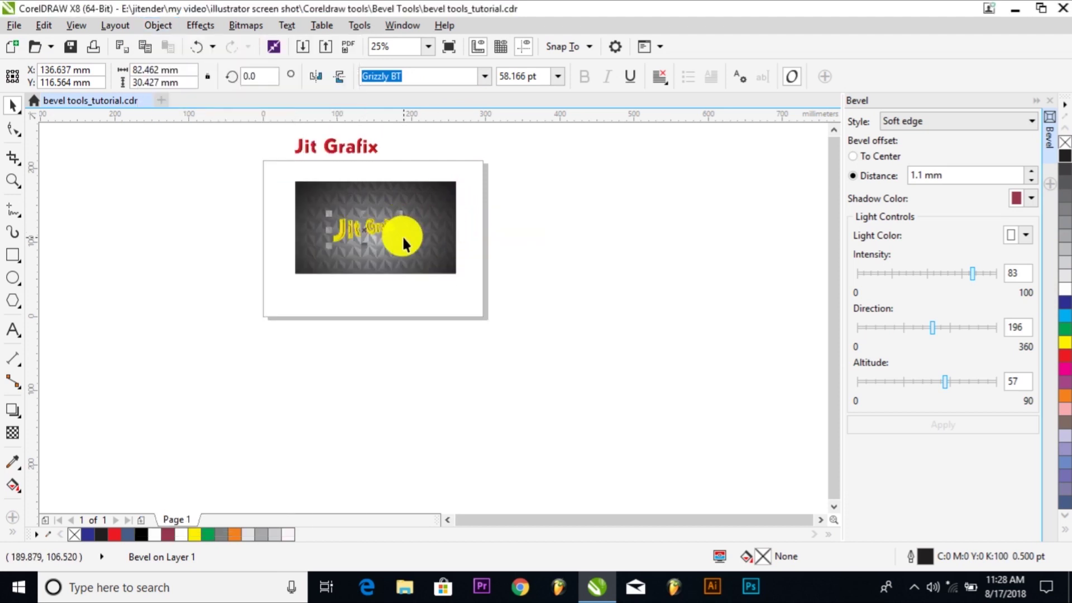
Enlarge the yellow Jit Grafix text to about 191 × 71 mm across the dark rectangle and fill it with red
left_click_drag(406, 240, 441, 267)
left_click_drag(407, 225, 424, 222)
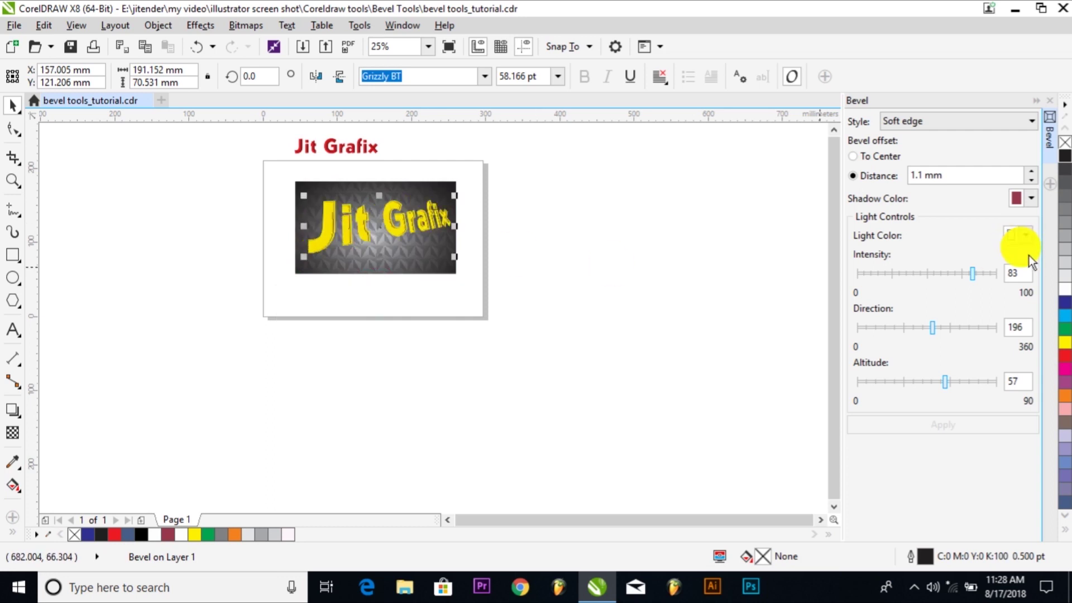
left_click(1064, 355)
left_click(552, 332)
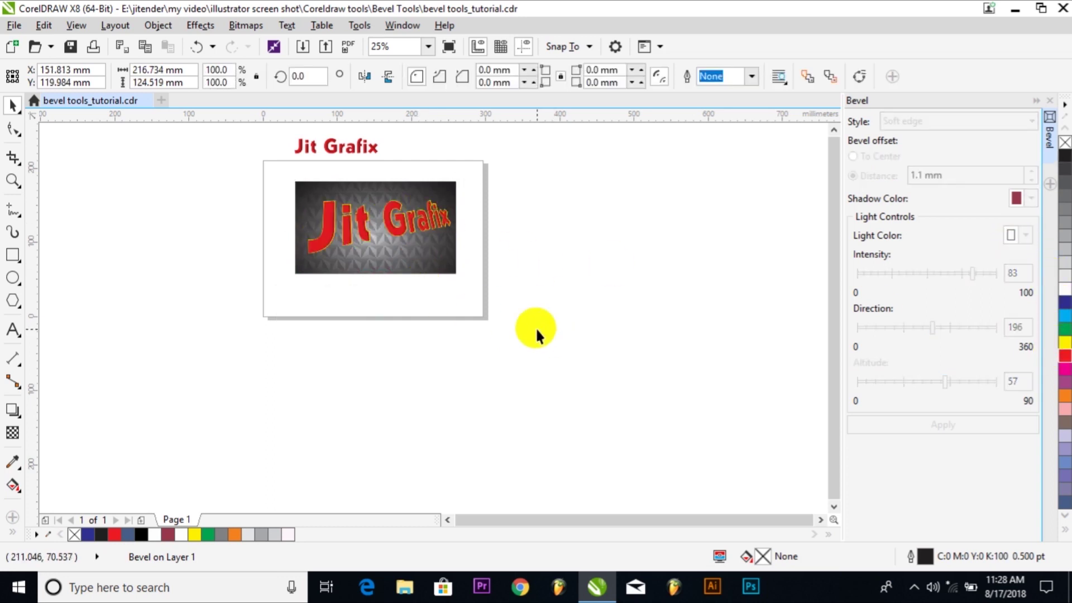
Scale the text on the dark rectangle down to about 140 × 52 mm and place it around X 143 mm, Y 125 mm
left_click_drag(287, 186, 497, 297)
key("shift+F2")
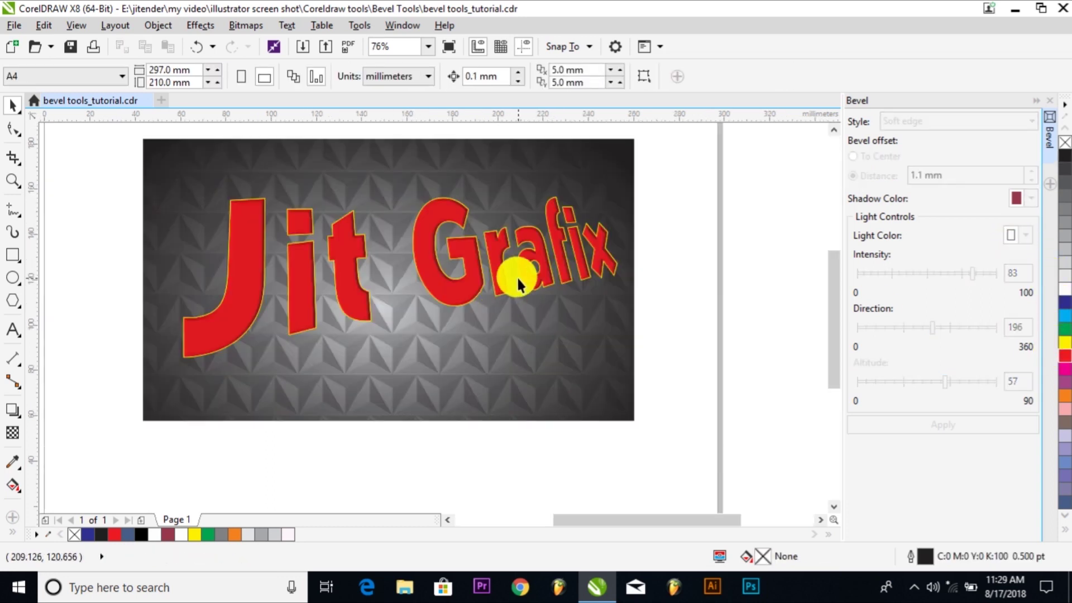
left_click(530, 270)
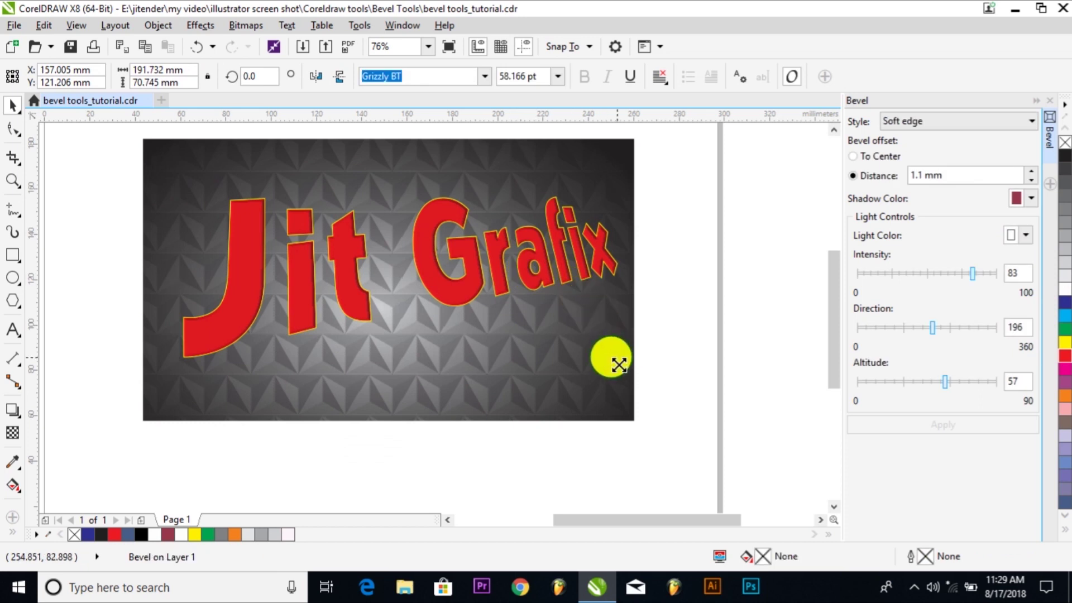
left_click_drag(461, 246, 429, 237)
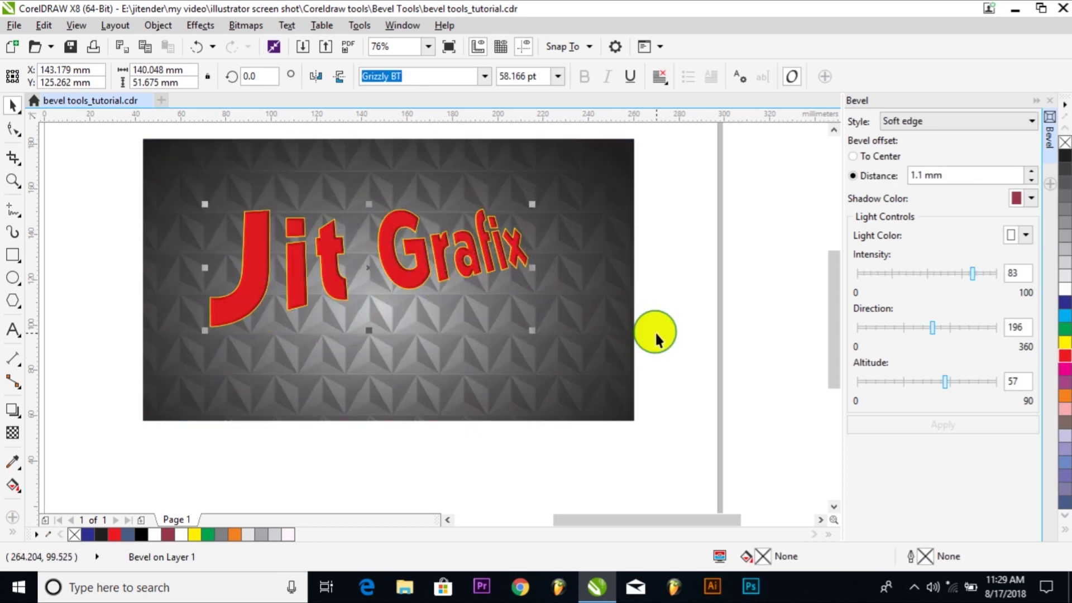
Select the dark rectangle together with its red text and move both off the page, to its left side
left_click(637, 365)
scroll(635, 369, "down", 1)
left_click_drag(677, 454, 354, 246)
left_click_drag(555, 338, 204, 303)
Draw a square about 17 mm wide near the page's upper-left corner
left_click(41, 258)
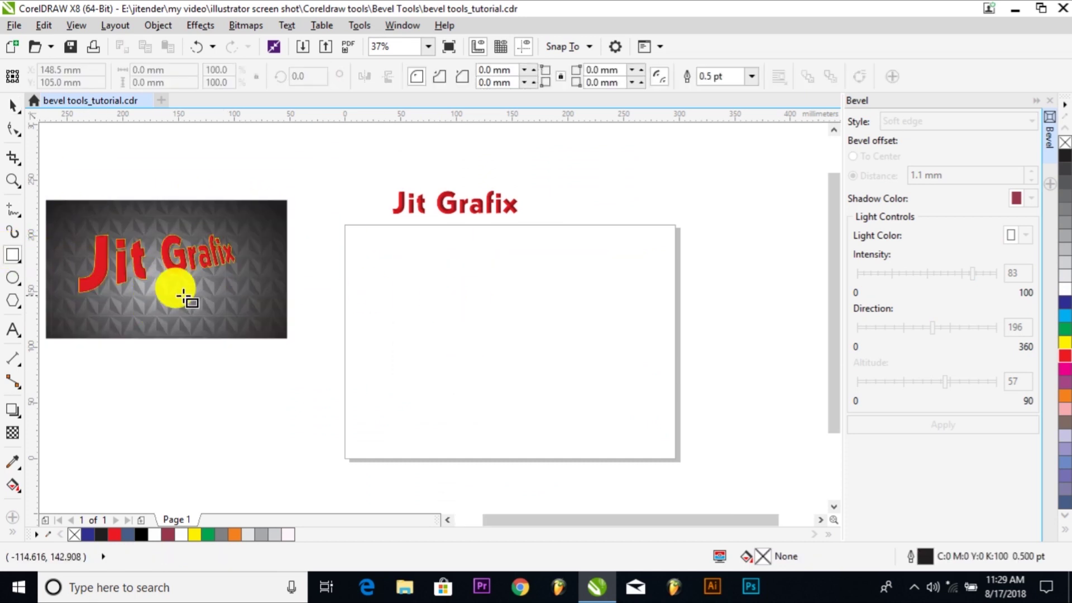
mouse_move(384, 258)
left_mouse_down()
mouse_move(431, 284)
mouse_move(403, 276)
left_mouse_up()
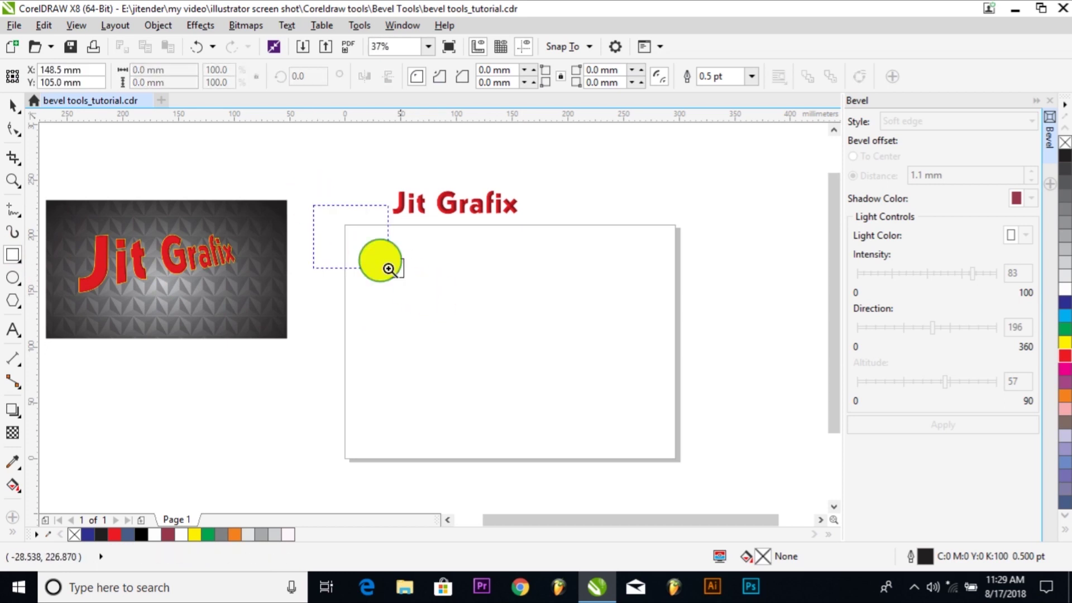
scroll(435, 290, "up", 2)
key("space")
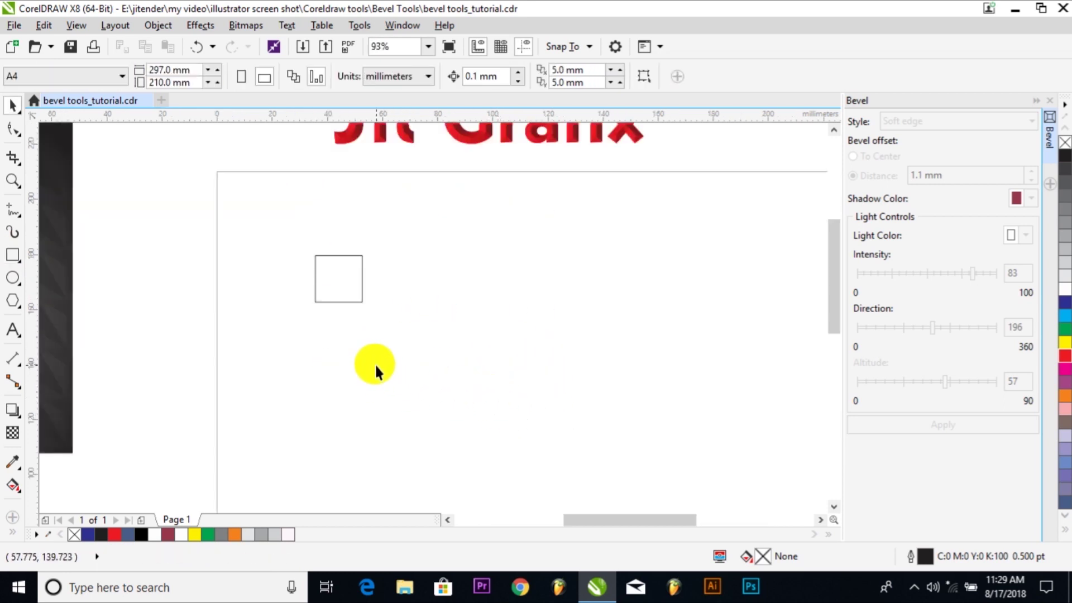
Fill the small square with blue (C 100, M 100, Y 0, K 0) and remove its outline
scroll(375, 366, "down", 3)
left_click_drag(294, 304, 325, 264)
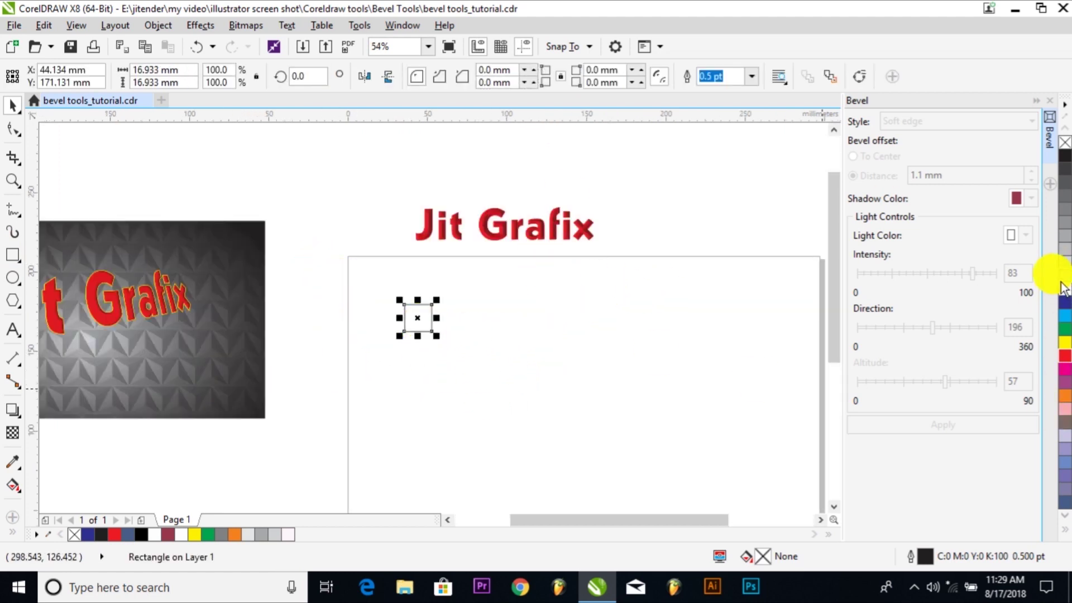
left_click(1066, 465)
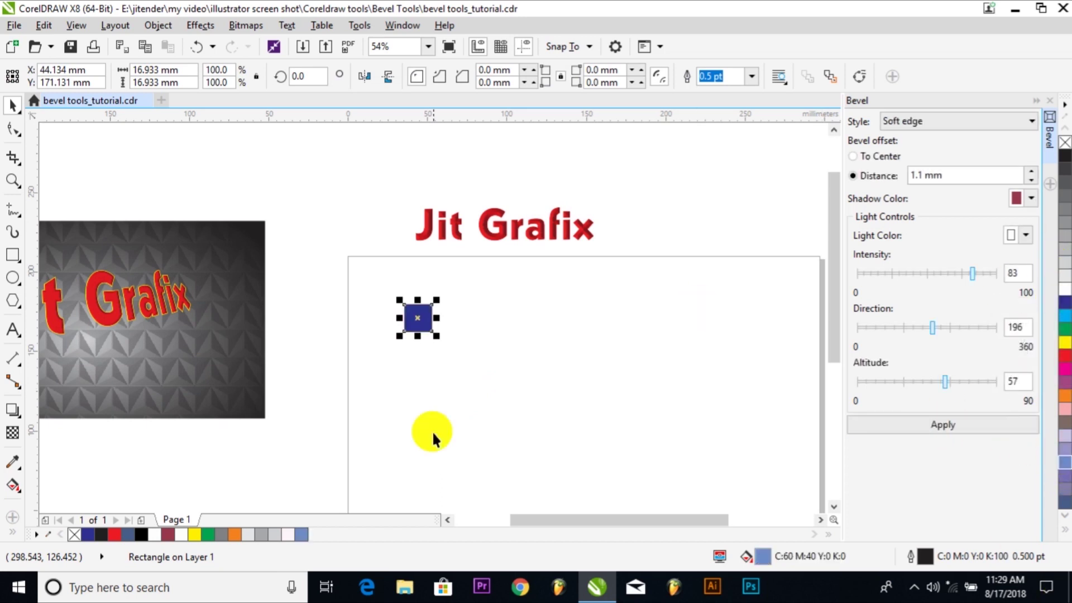
left_click_drag(440, 356, 360, 273)
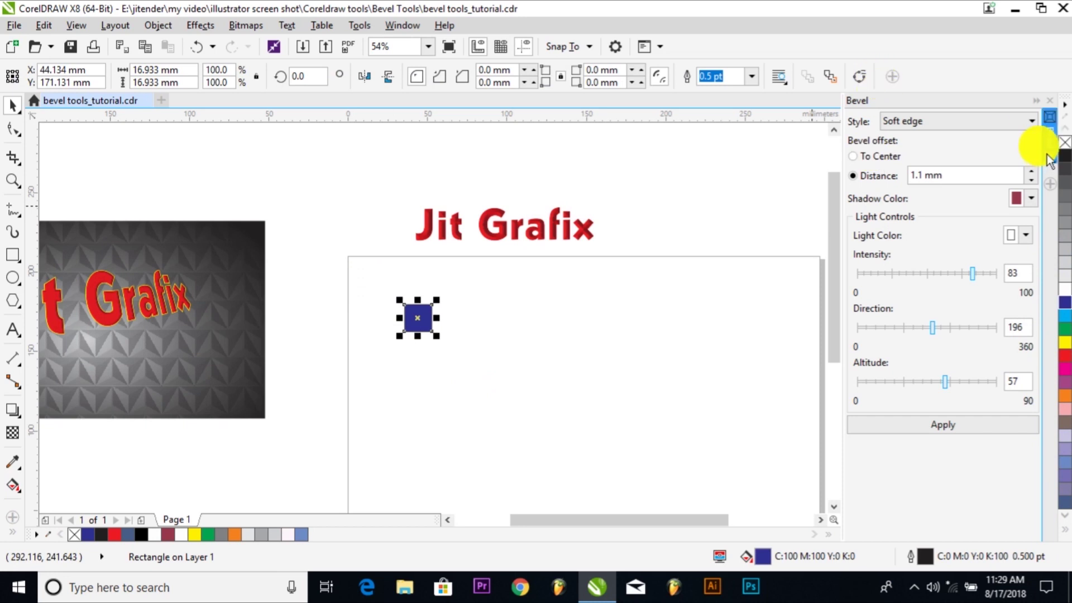
right_click(1065, 143)
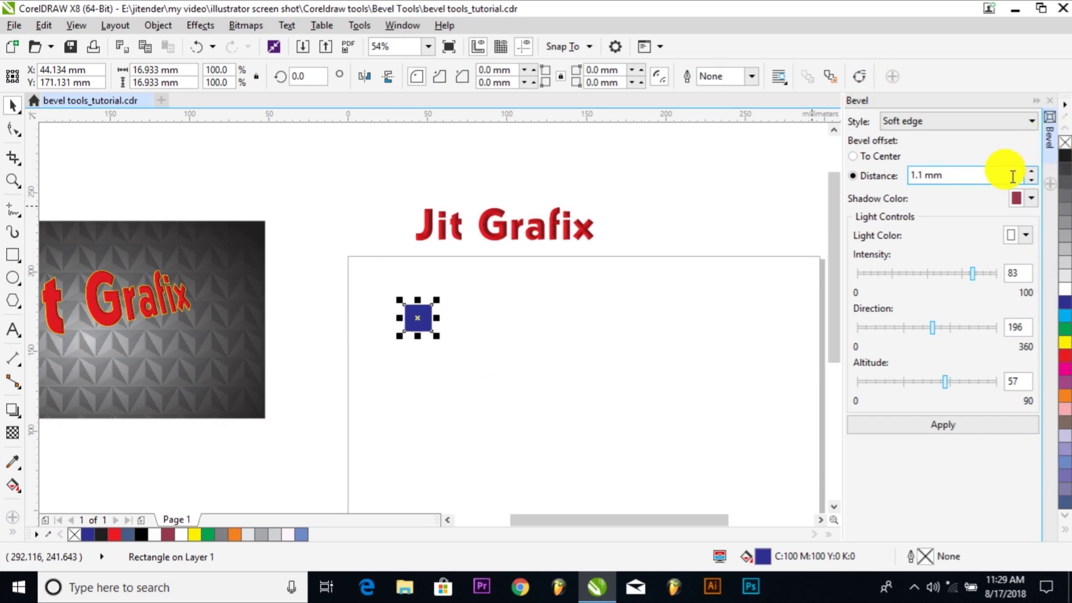
Apply a Soft edge bevel to the blue square with the offset To Center and a white shadow color
left_click(852, 156)
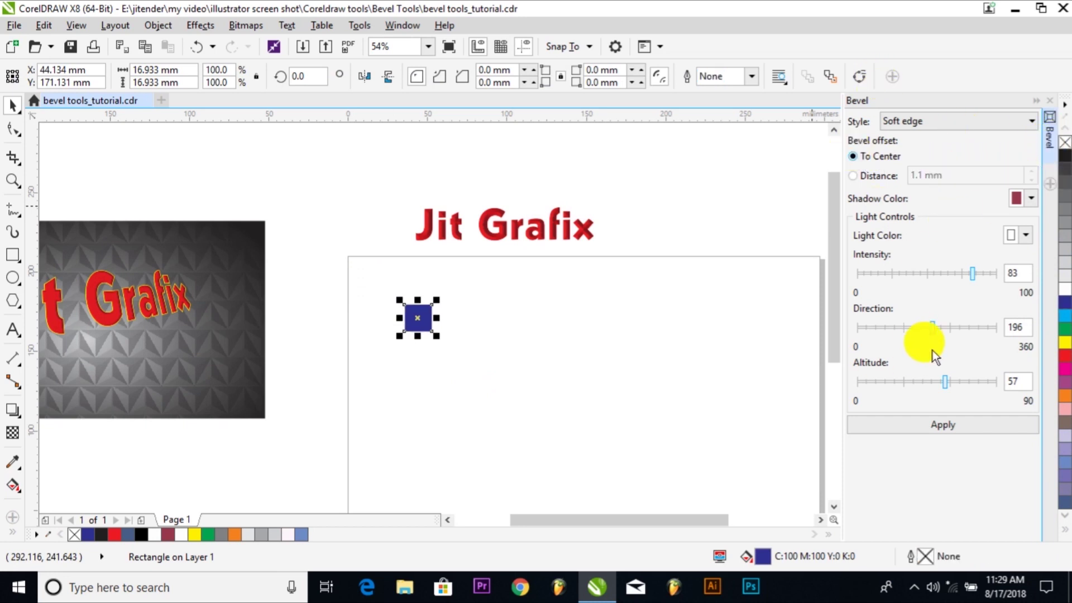
left_click(953, 423)
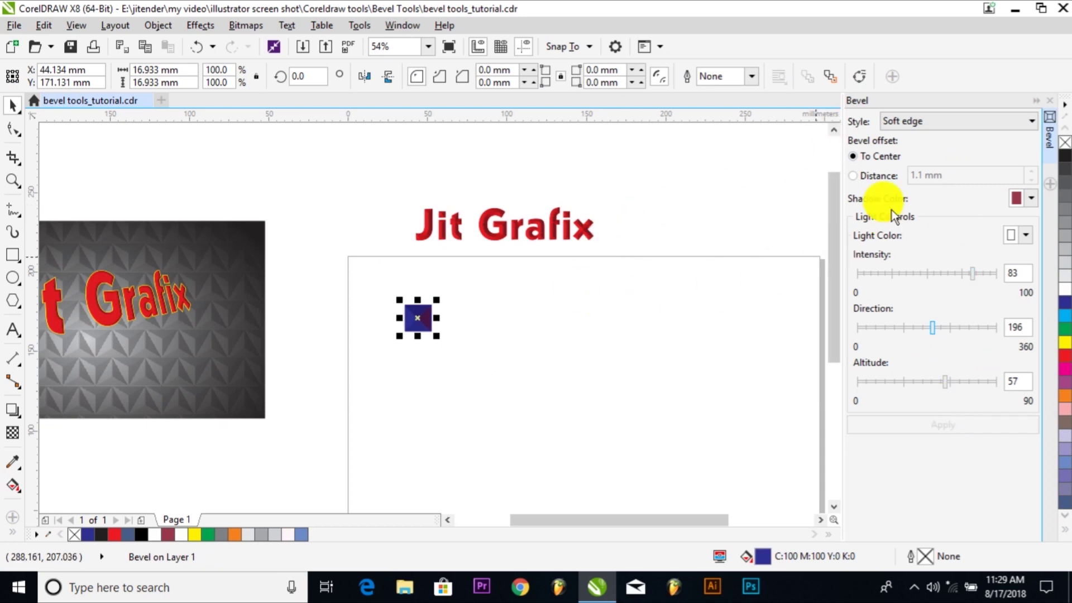
left_click(1016, 198)
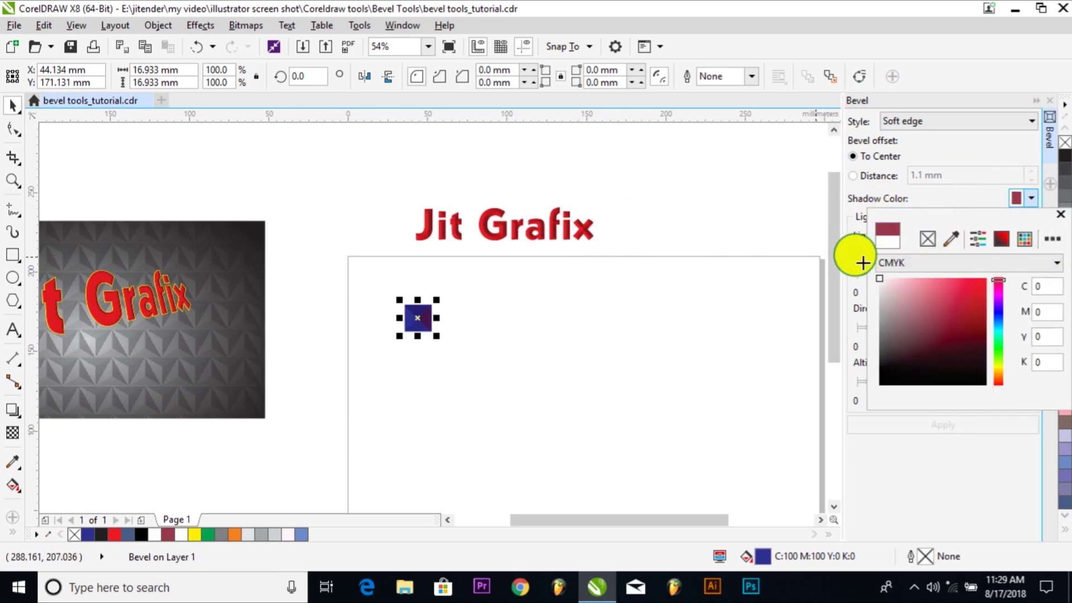
left_click(952, 437)
left_click(950, 431)
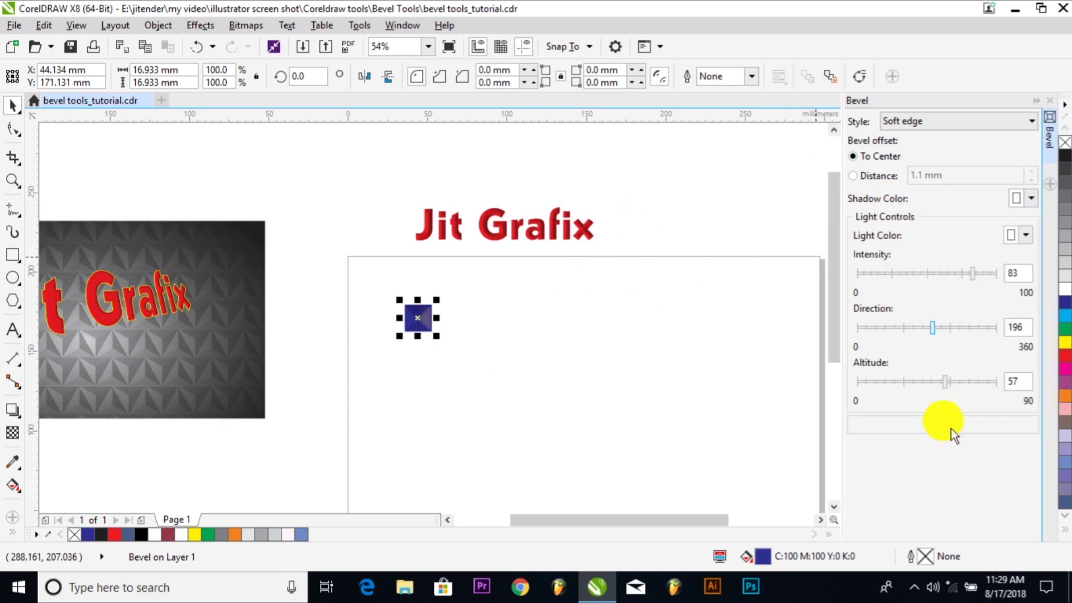
Change the light color of the square's bevel to blue (C 89, M 78, Y 0, K 0) and apply it
left_click(1027, 235)
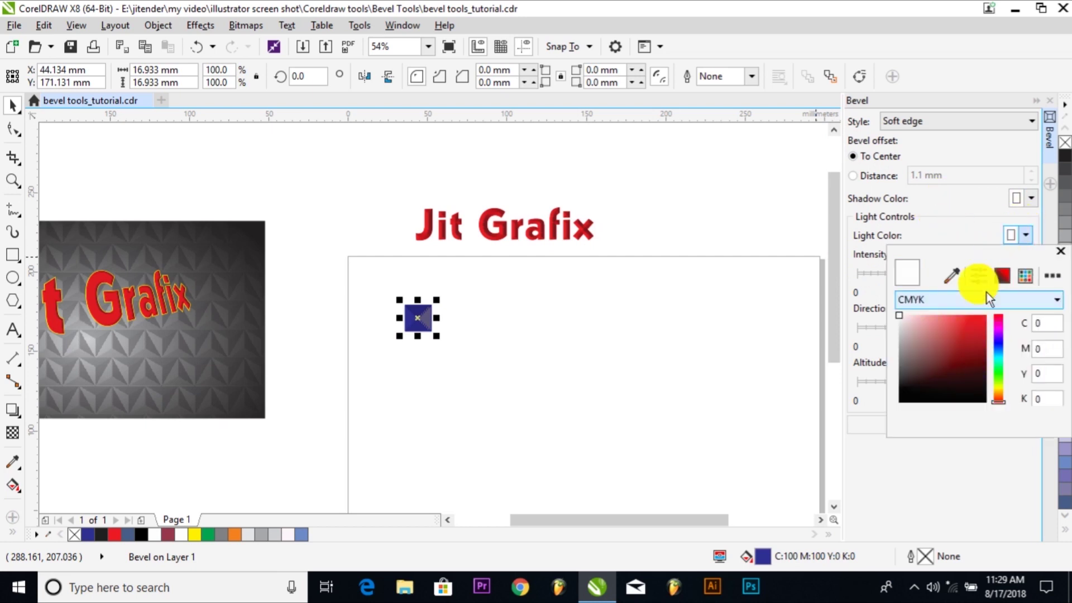
left_click(986, 455)
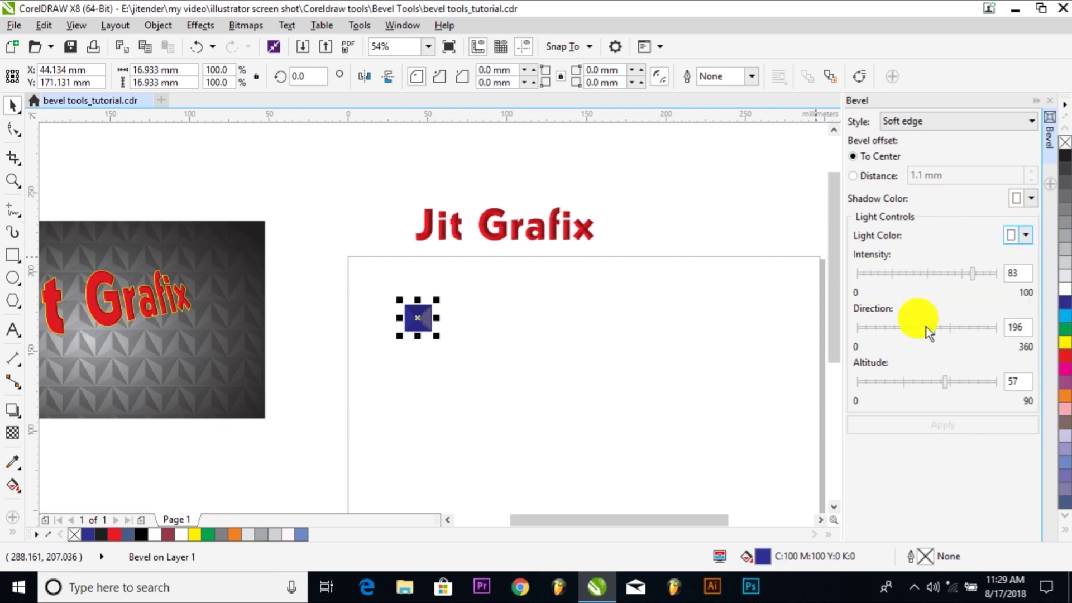
left_click(1020, 239)
left_click(998, 364)
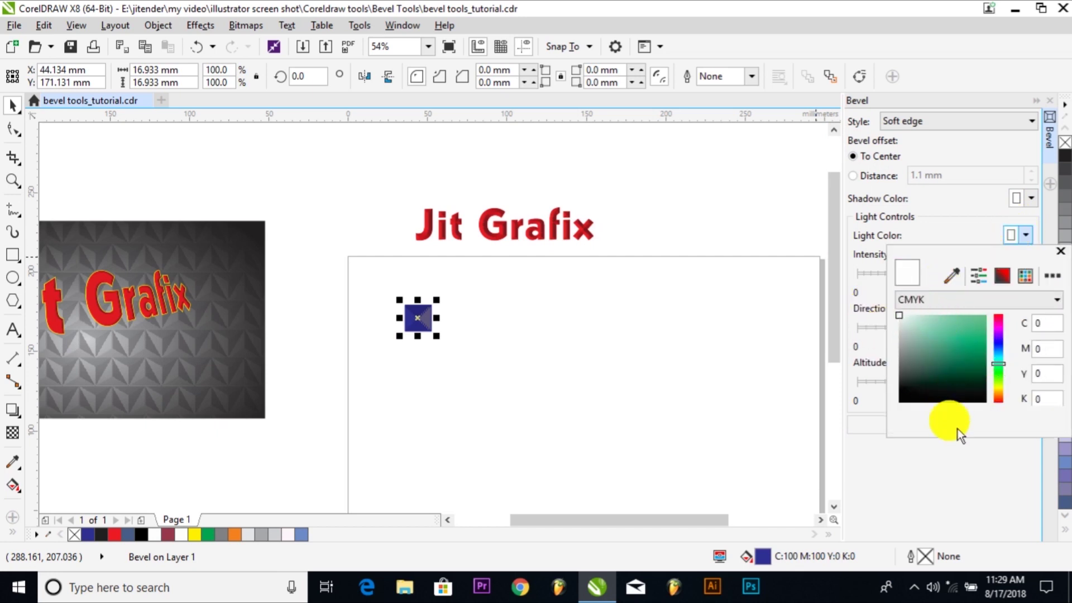
left_click(979, 335)
mouse_move(999, 364)
left_mouse_down()
mouse_move(997, 390)
mouse_move(998, 342)
left_mouse_up()
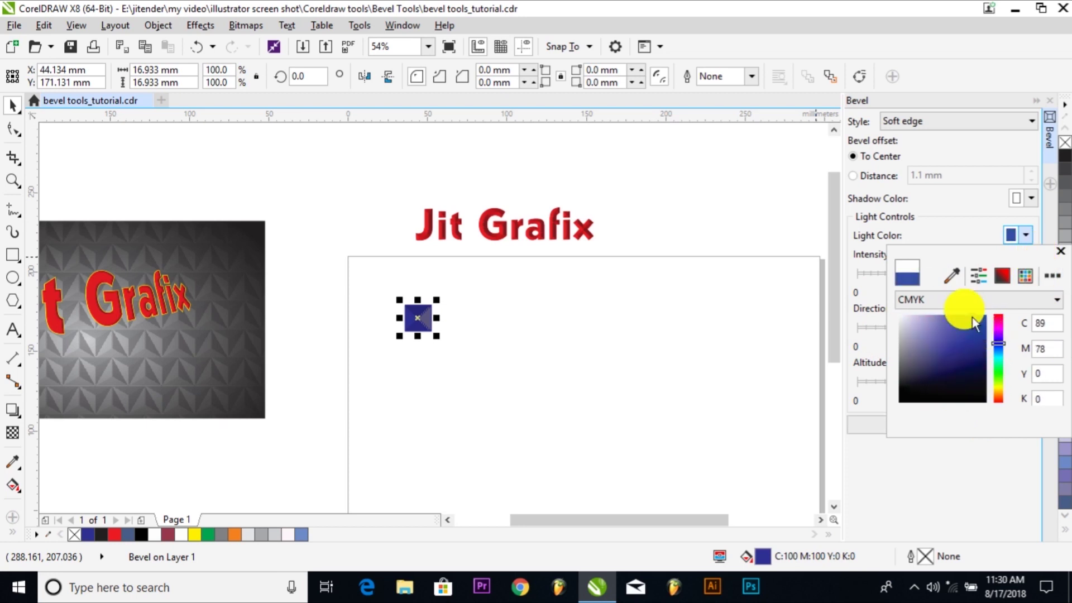
left_click(932, 243)
left_click(947, 423)
Apply a bevel light intensity of 40 to the square, followed by an intensity of 94
left_click(913, 272)
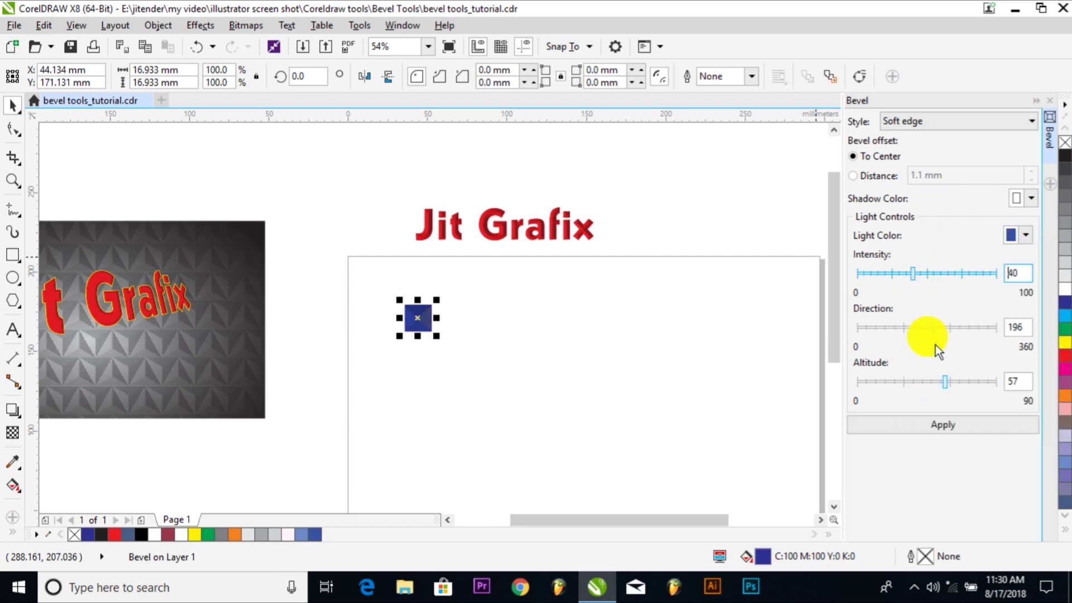
left_click(947, 421)
left_click(988, 273)
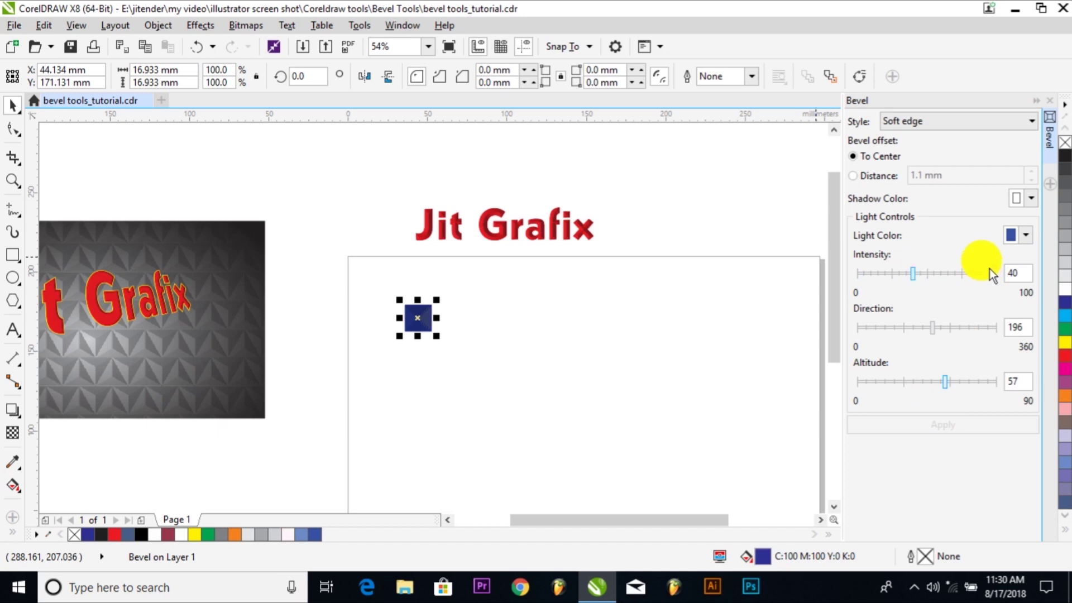
left_click(973, 421)
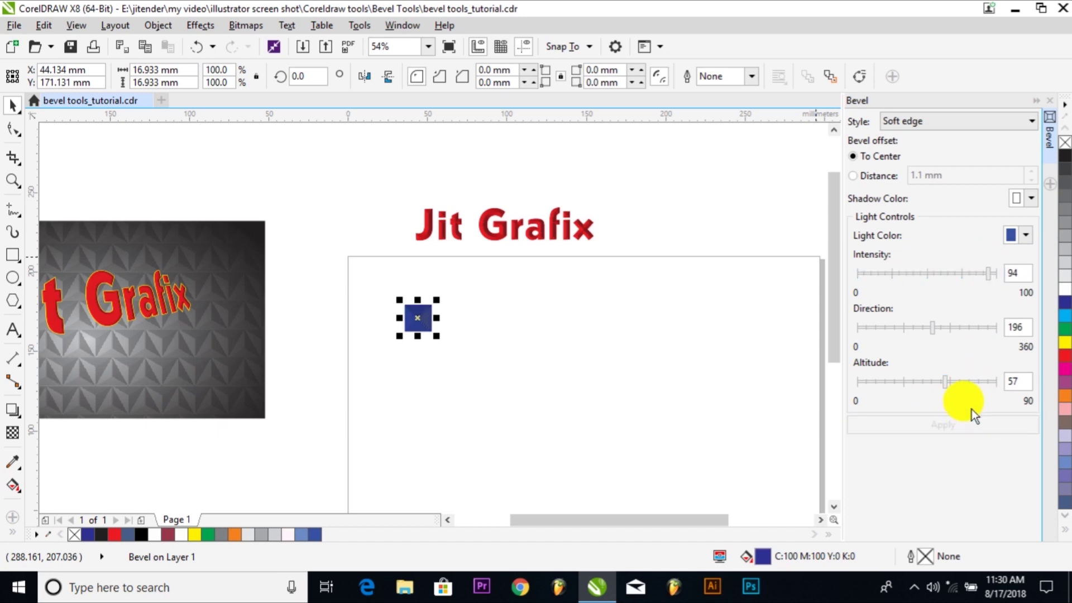
Apply a bevel altitude of 20 and then 77, and fill the square with 10% black
left_click(888, 382)
left_click(916, 422)
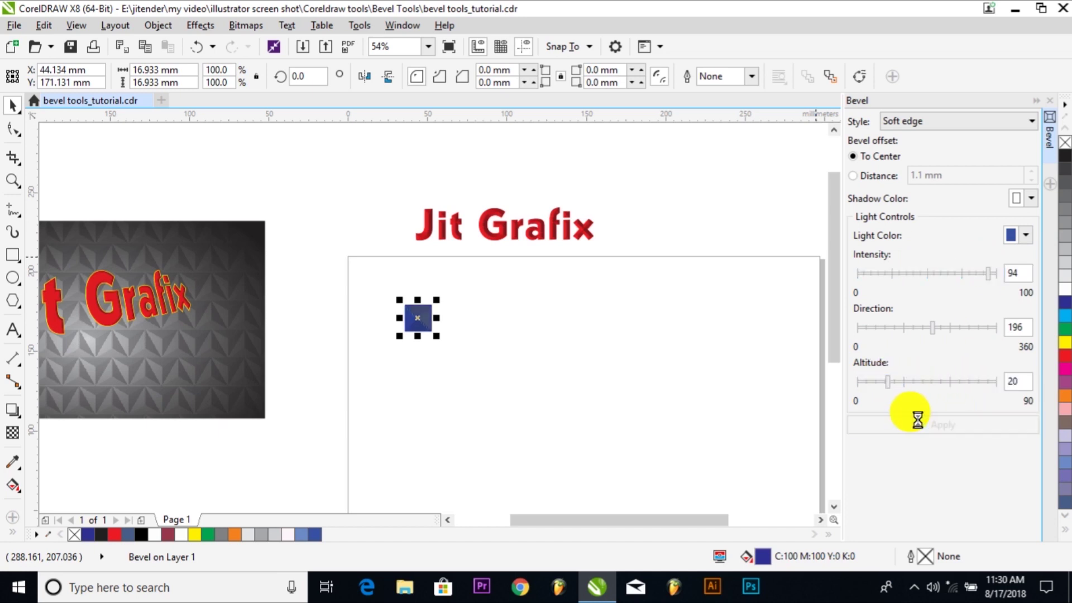
left_click(976, 382)
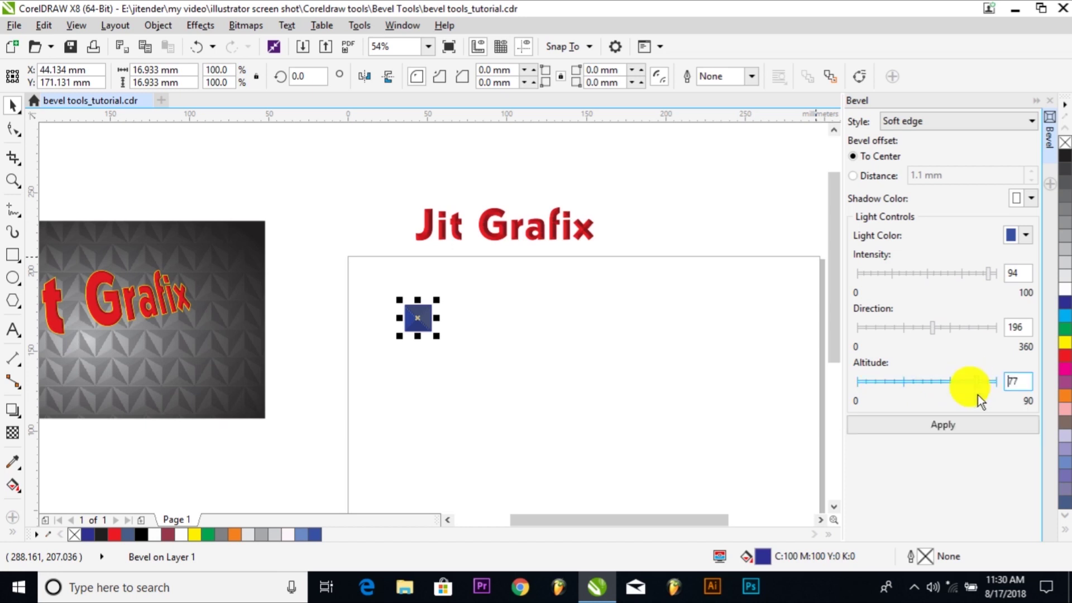
left_click(975, 424)
left_click(1064, 276)
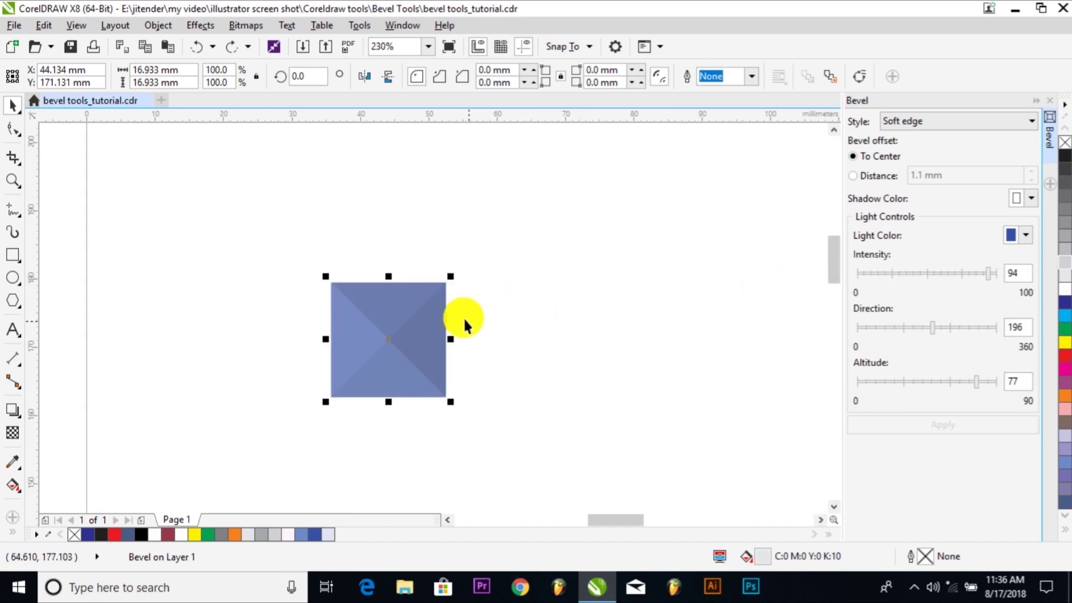
Switch the square's bevel offset from To Center to a distance of 4 mm and apply it
left_click(883, 175)
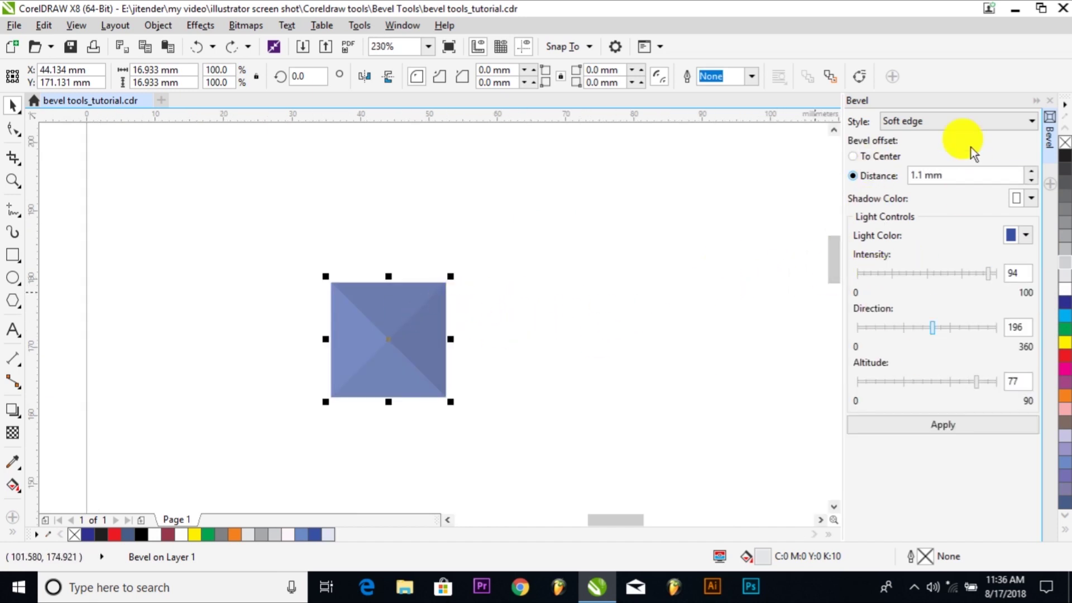
left_click(958, 167)
type("4")
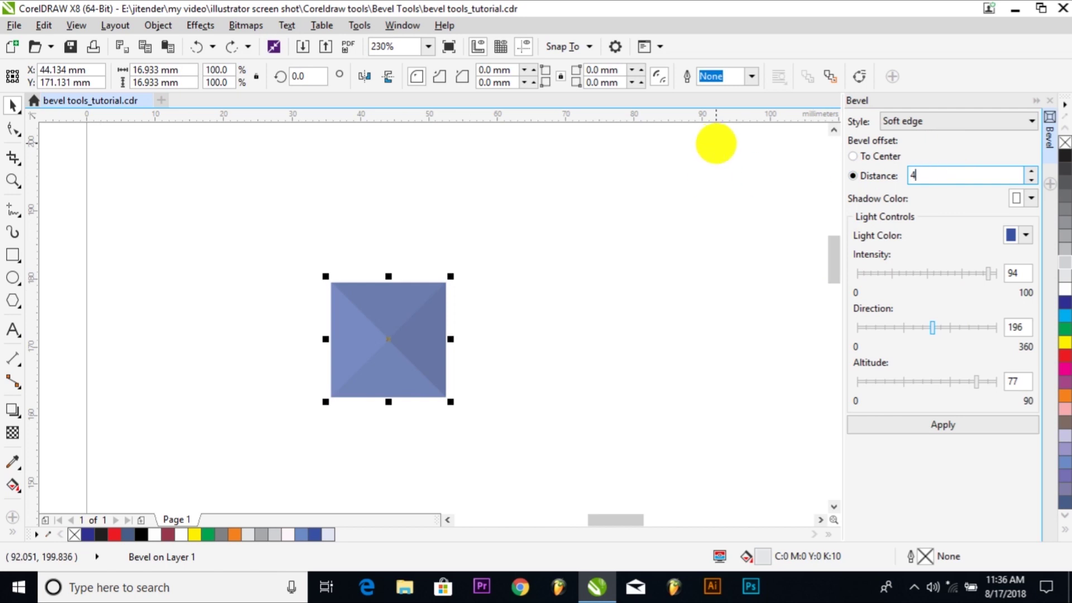
left_click(938, 423)
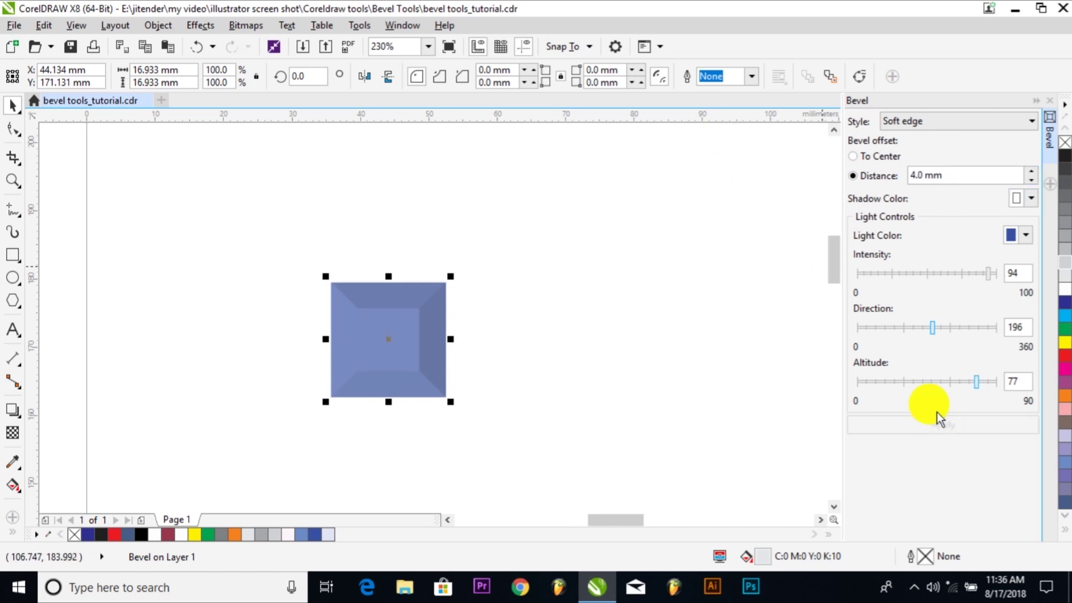
left_click(576, 346)
left_click(429, 346)
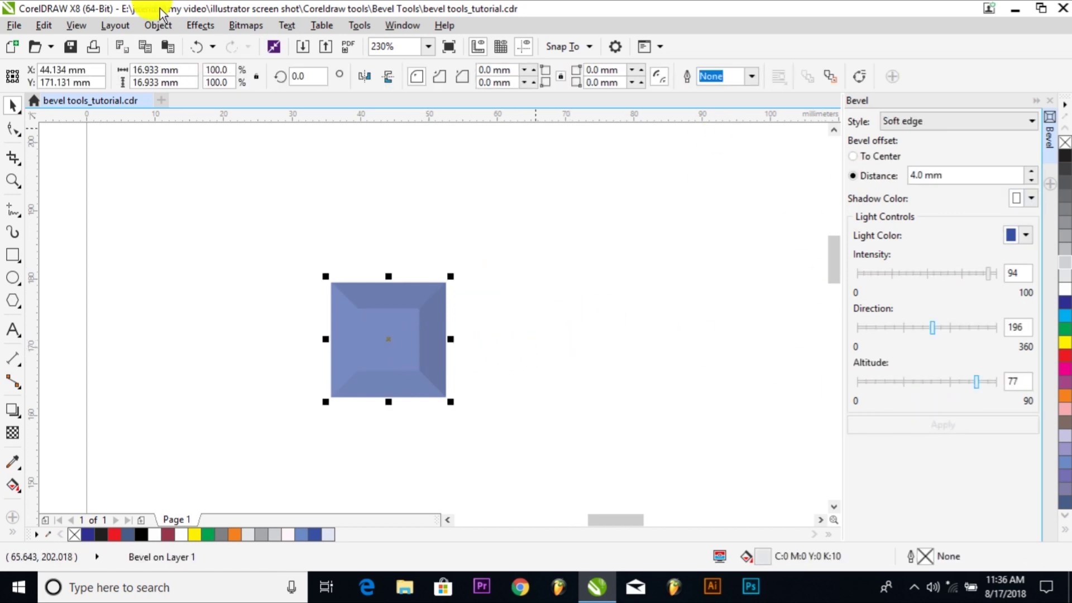
Copy the beveled square horizontally into a row of 17, using runs of 8 copies at a relative position of X 16.9 mm, Y 0
left_click(159, 26)
mouse_move(229, 187)
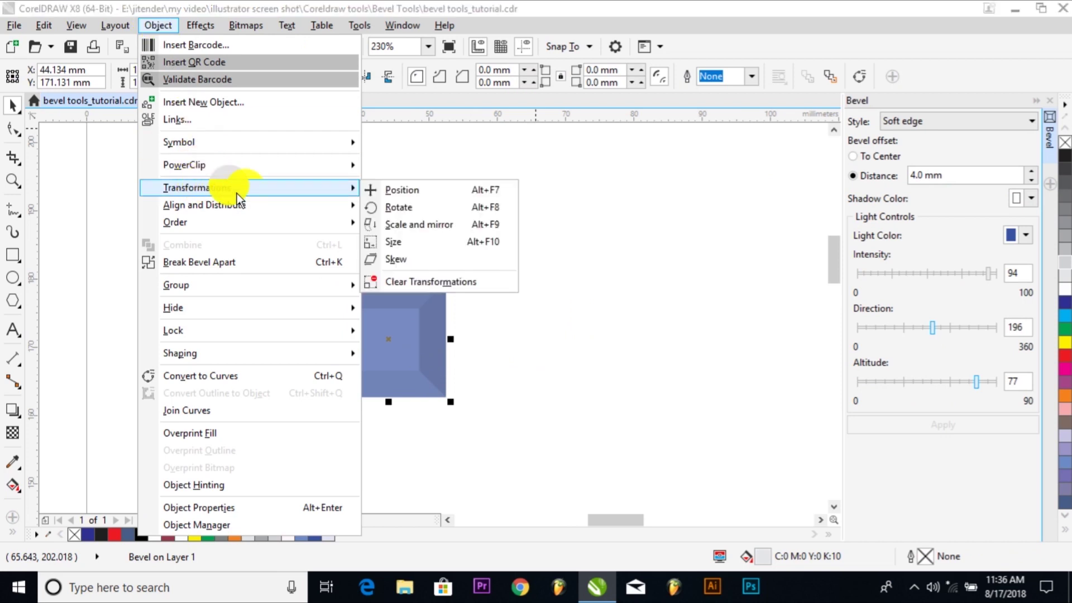
left_click(402, 189)
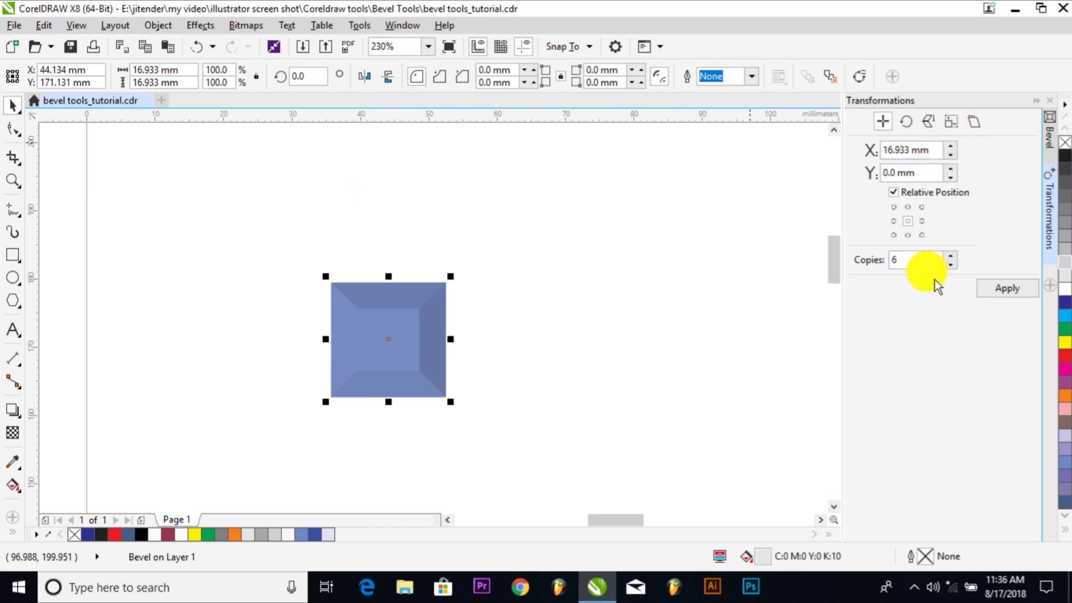
type("7")
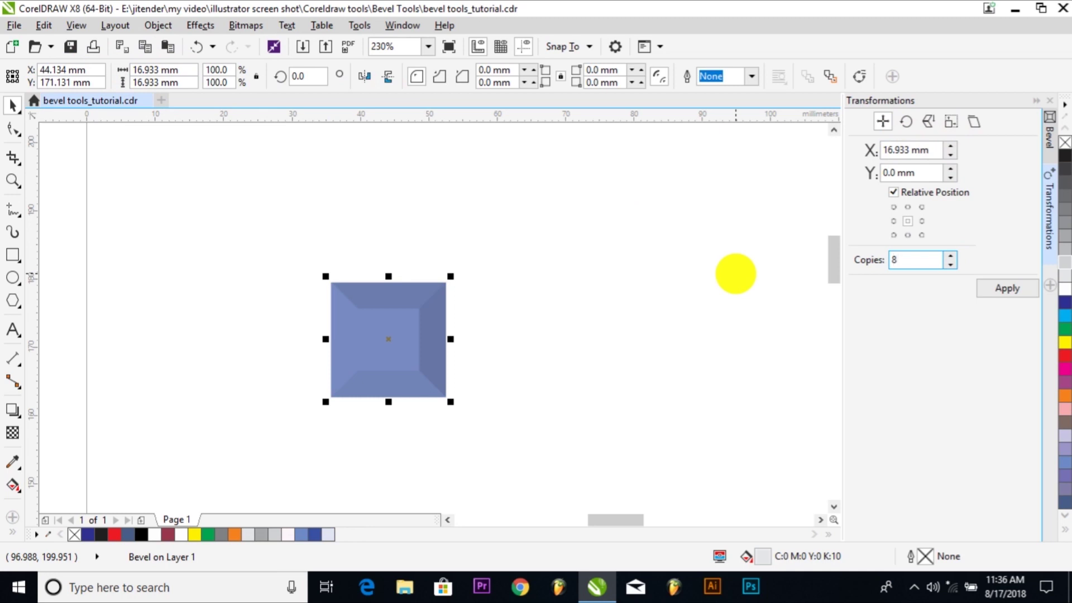
left_click(910, 150)
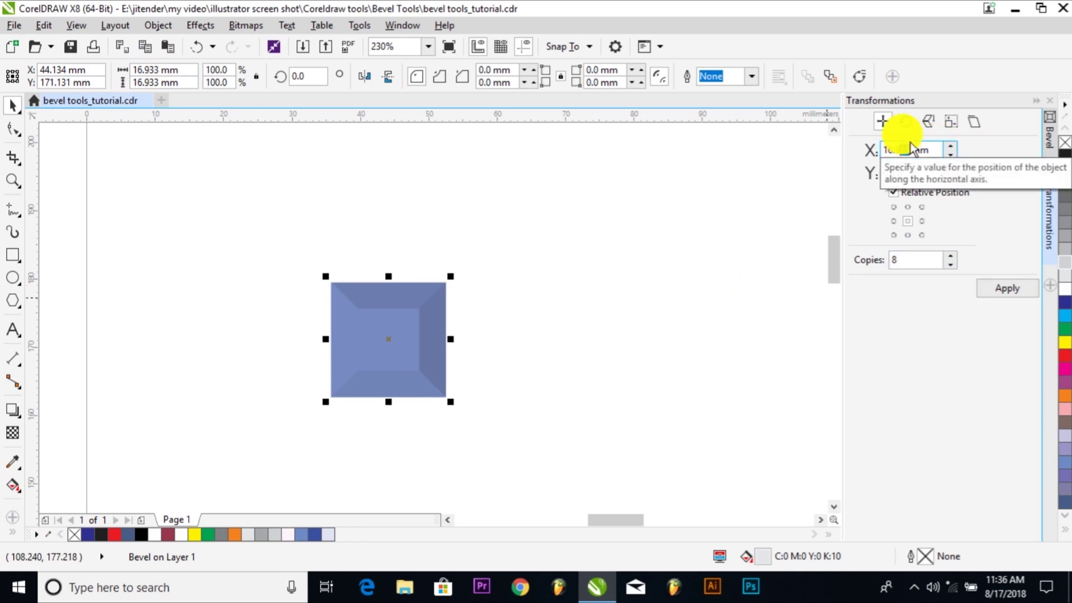
left_click(1009, 289)
left_click(669, 437)
scroll(668, 436, "down", 4)
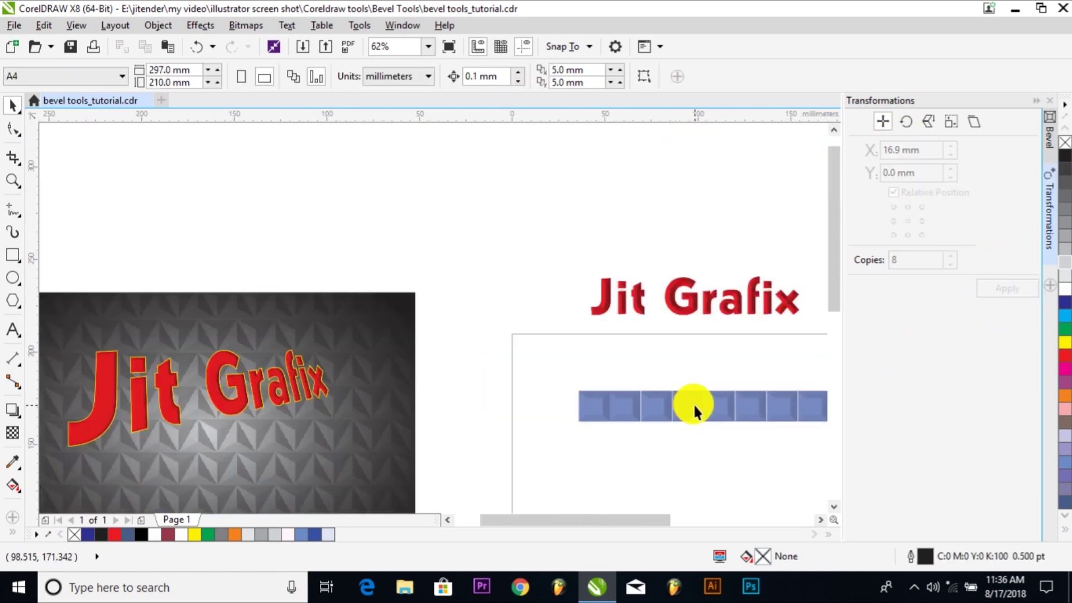
scroll(797, 414, "up", 5)
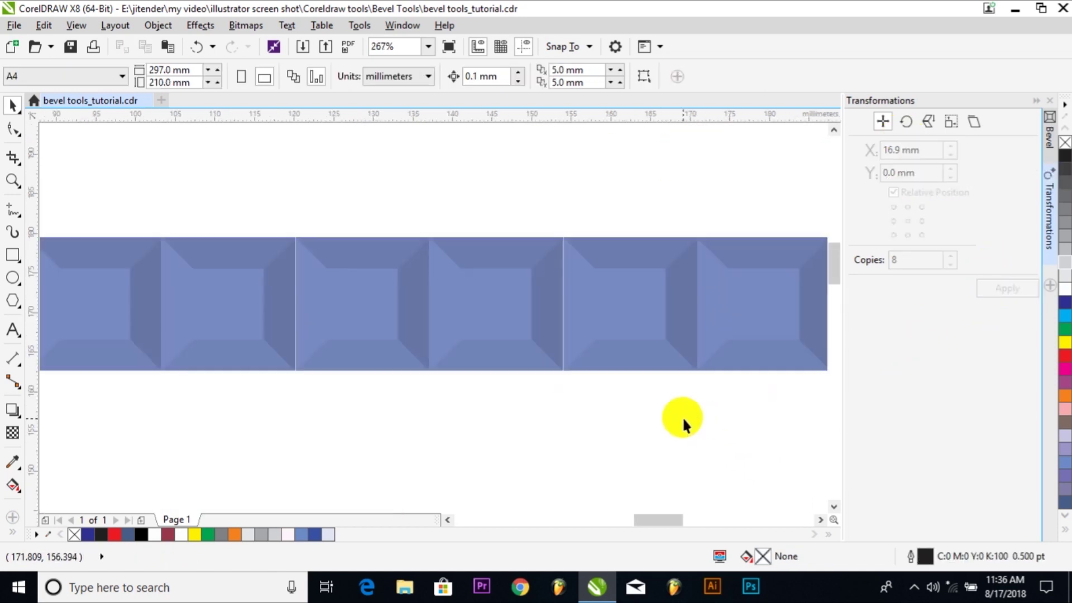
scroll(487, 302, "up", 4)
scroll(488, 297, "down", 5)
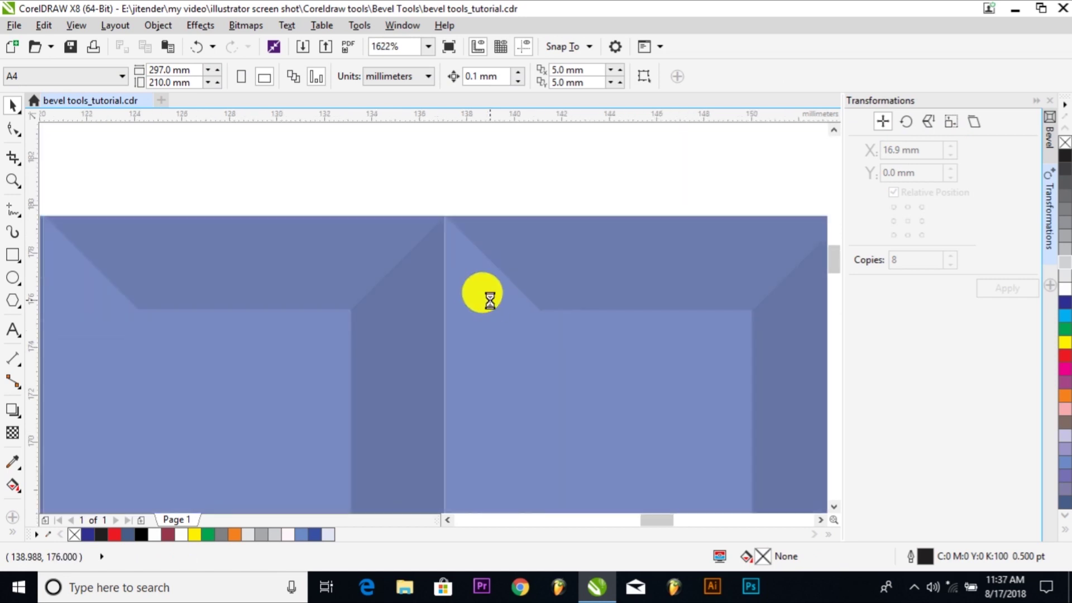
Select the whole row of squares and copy it downward 8 times at a relative position of X 0, Y -16.933 mm
left_click_drag(635, 357, 289, 269)
left_click(606, 400)
left_click_drag(641, 302, 280, 273)
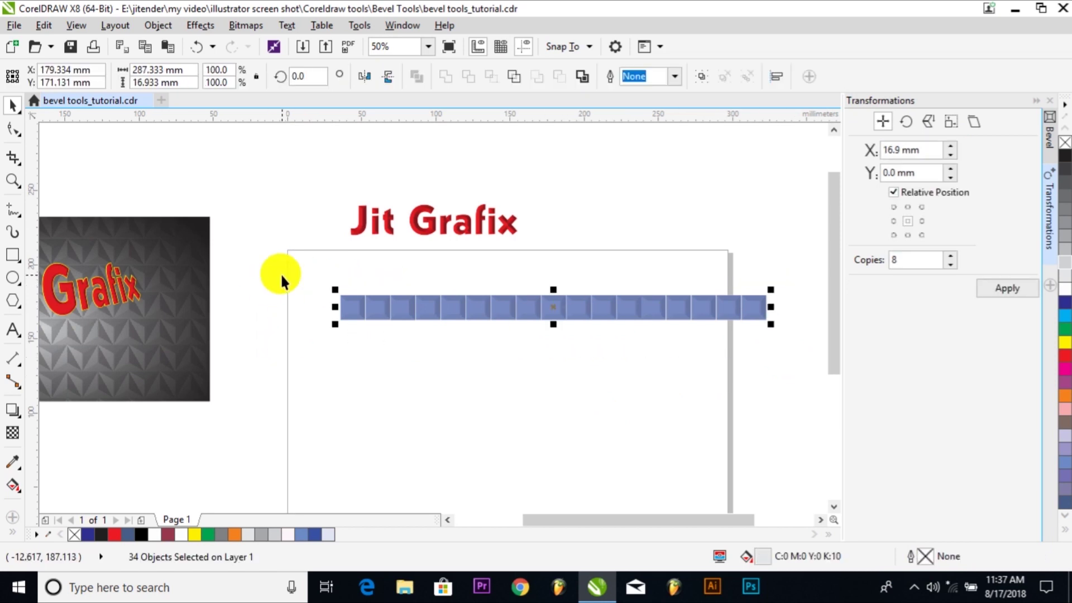
left_click(190, 83)
key("ctrl+c")
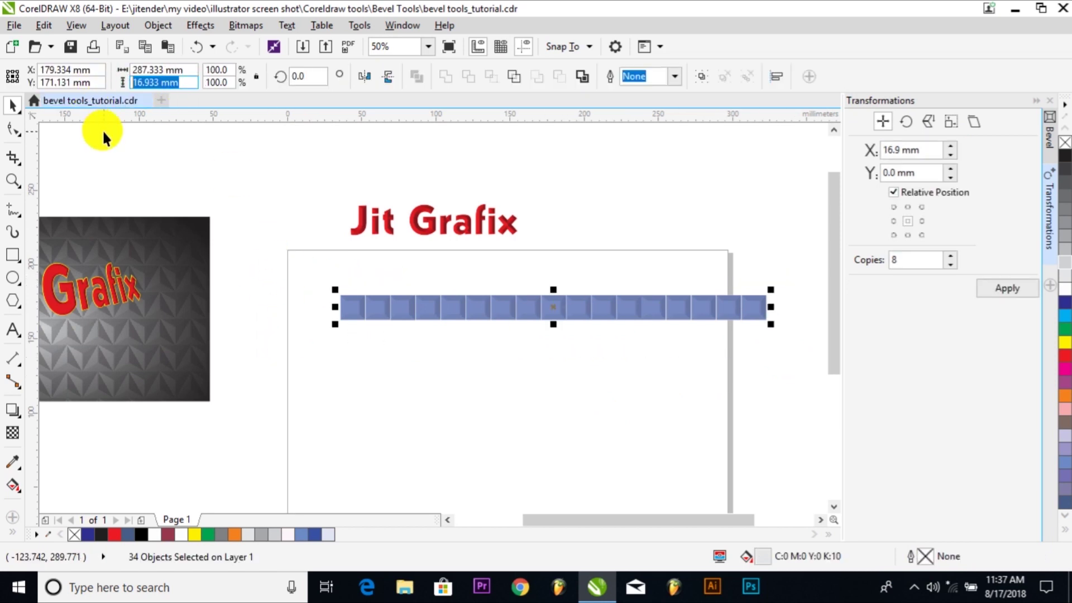
double_click(912, 172)
key("ctrl+v")
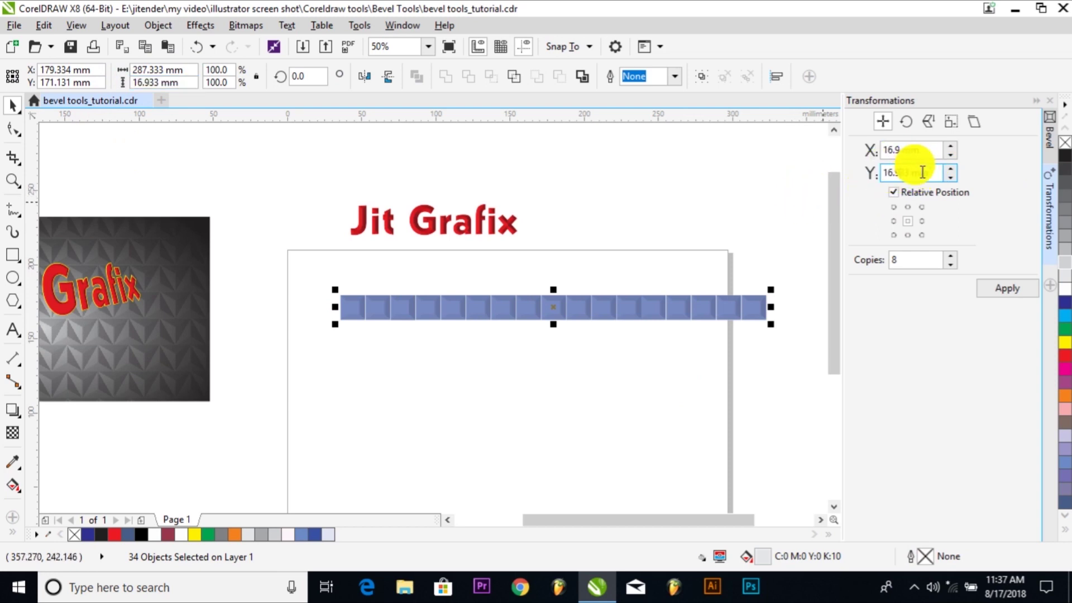
key("BackSpace")
key("BackSpace")
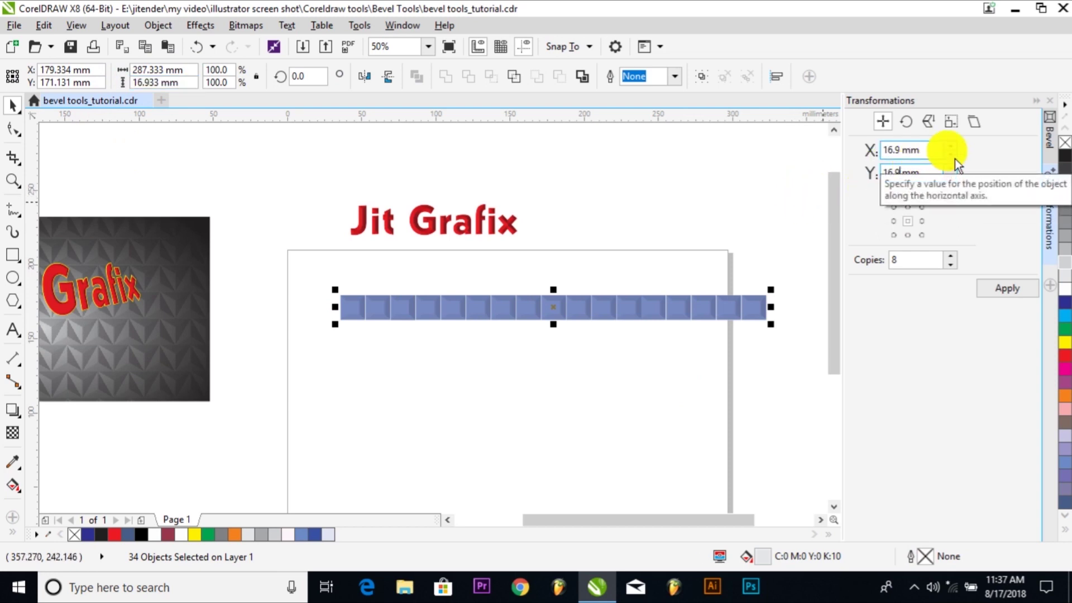
left_click(907, 235)
left_click(987, 288)
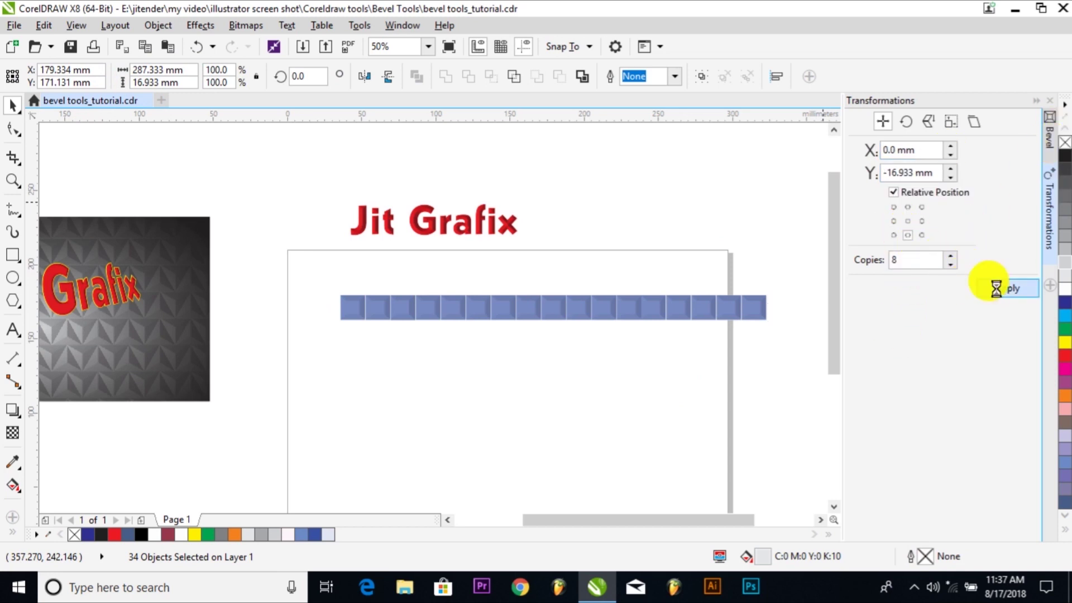
Select all the rows of beveled squares and group them
scroll(569, 323, "down", 2)
left_click_drag(725, 452, 437, 303)
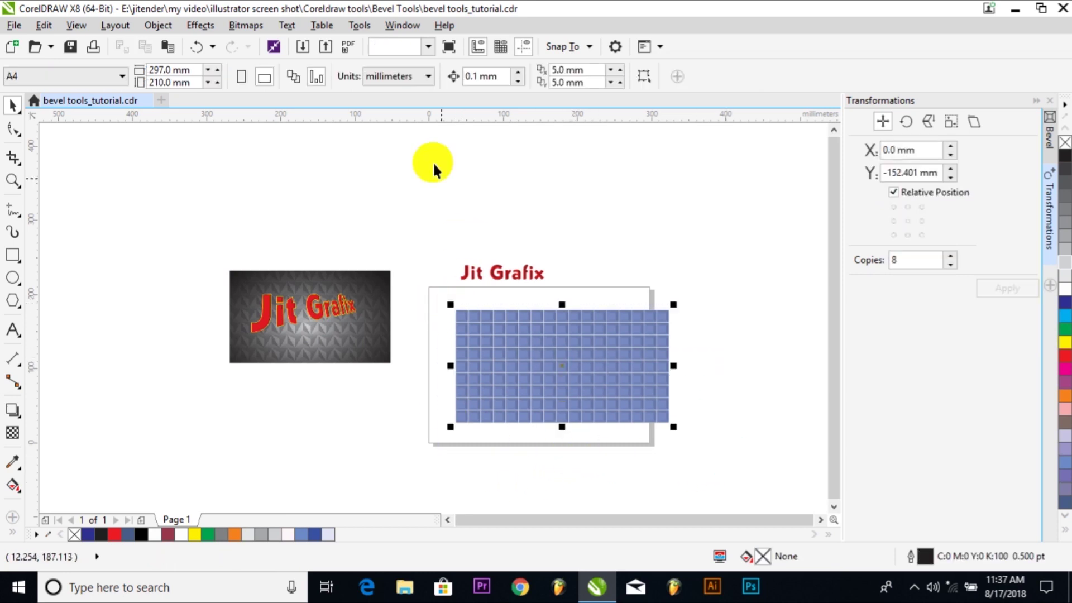
left_click(168, 28)
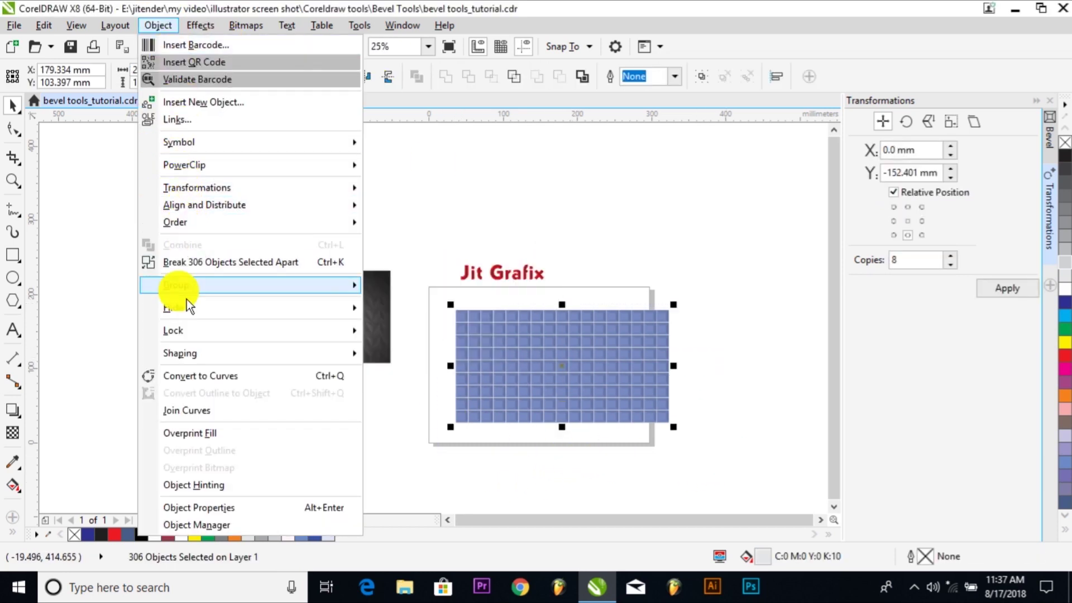
mouse_move(196, 284)
left_click(424, 288)
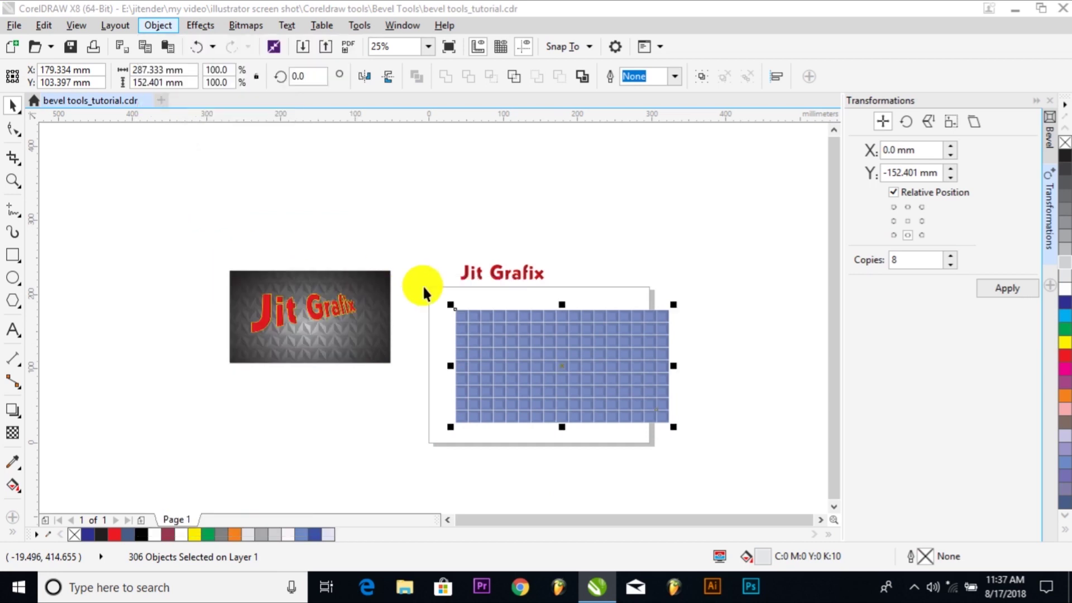
Convert the grouped grid to a 72 dpi CMYK Color (32-bit) bitmap with anti-aliasing and a transparent background
left_click(249, 25)
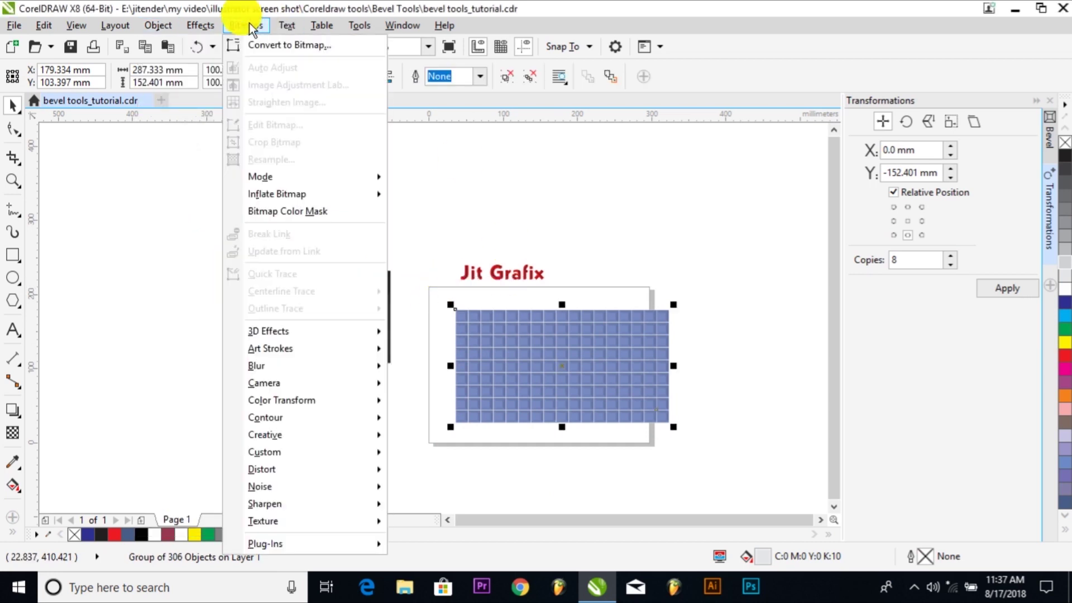
left_click(277, 44)
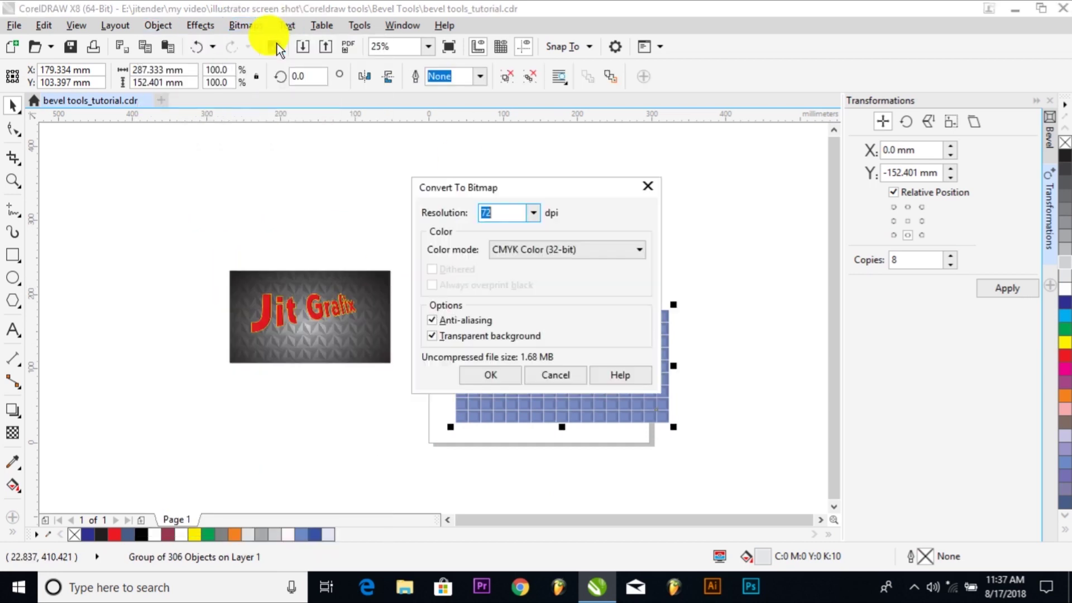
left_click(491, 379)
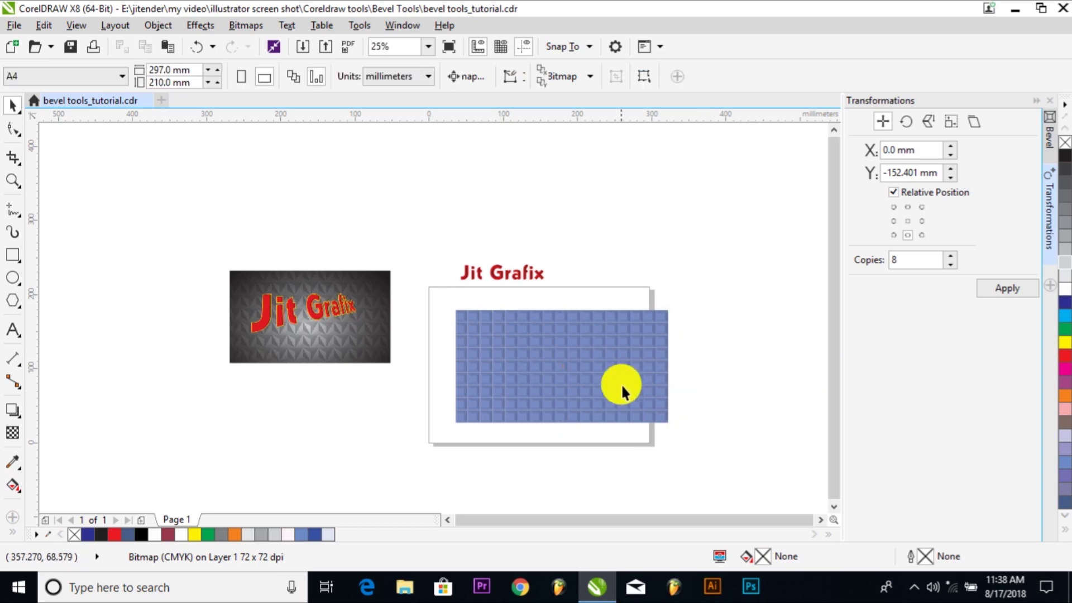
scroll(617, 367, "up", 2)
scroll(617, 356, "down", 2)
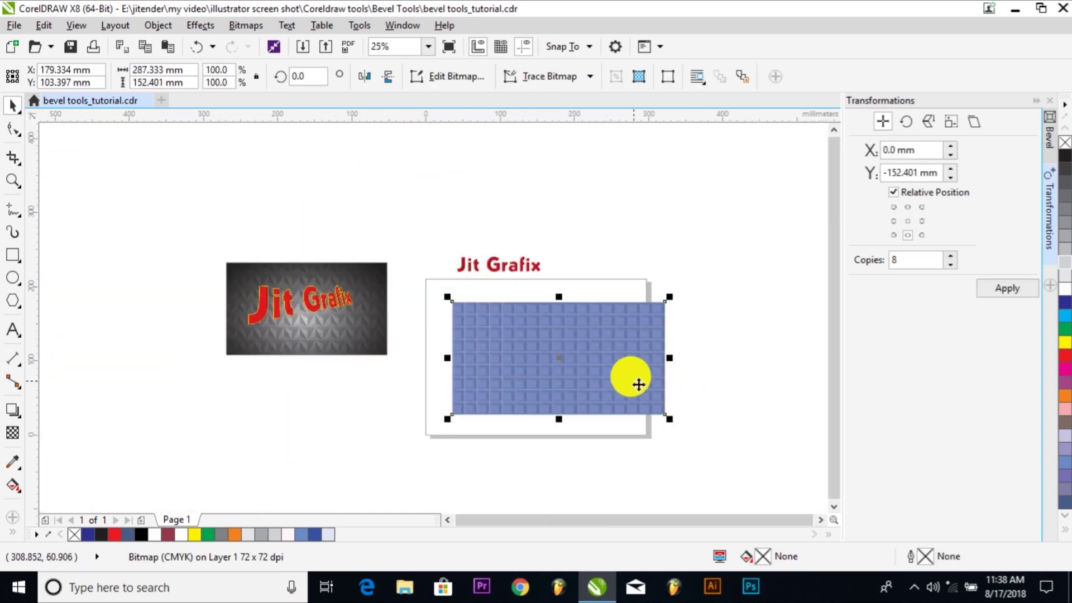
scroll(636, 383, "up", 4)
scroll(483, 340, "down", 3)
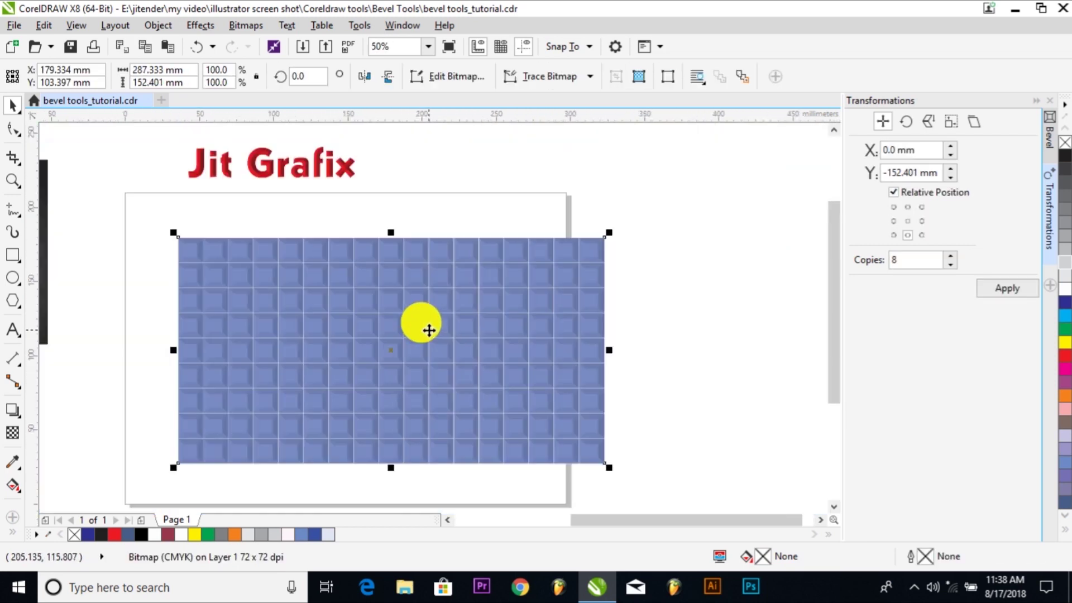
left_click(605, 461)
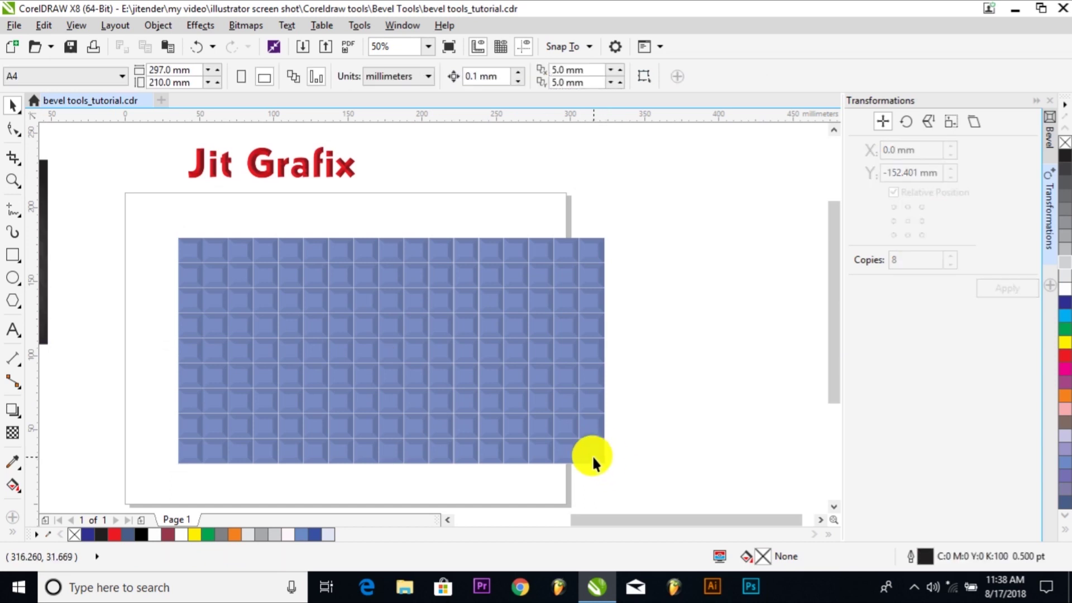
Scale the grid bitmap down to about 197 x 104 mm and place it near the middle of the page
left_click(592, 455)
left_click_drag(606, 466, 537, 431)
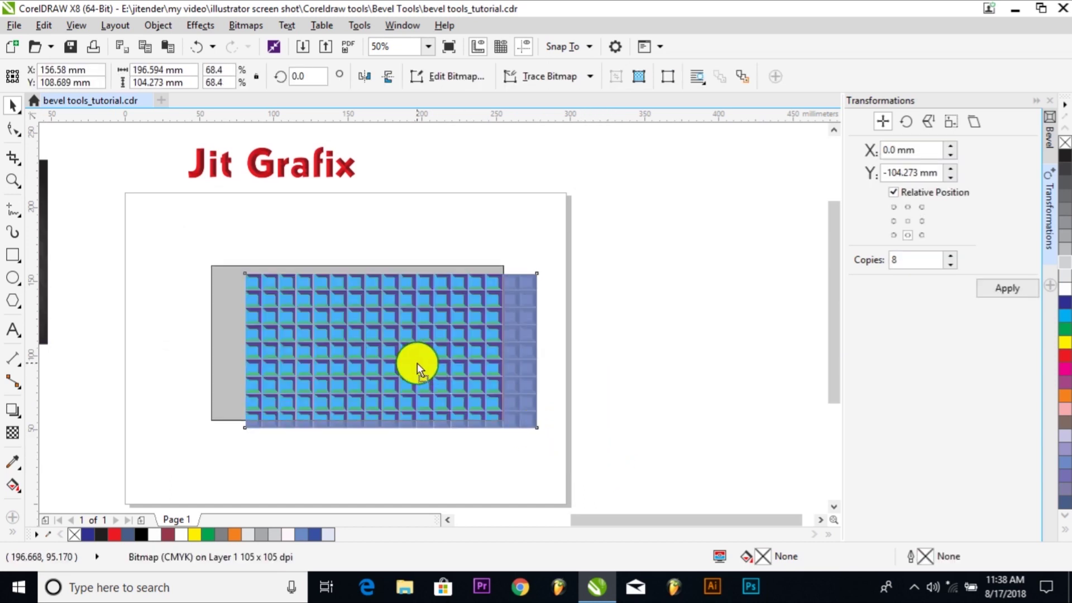
left_click(457, 428)
Draw a rectangle about 166 x 94 mm over the grid bitmap and fill it with 20% black
left_click(13, 255)
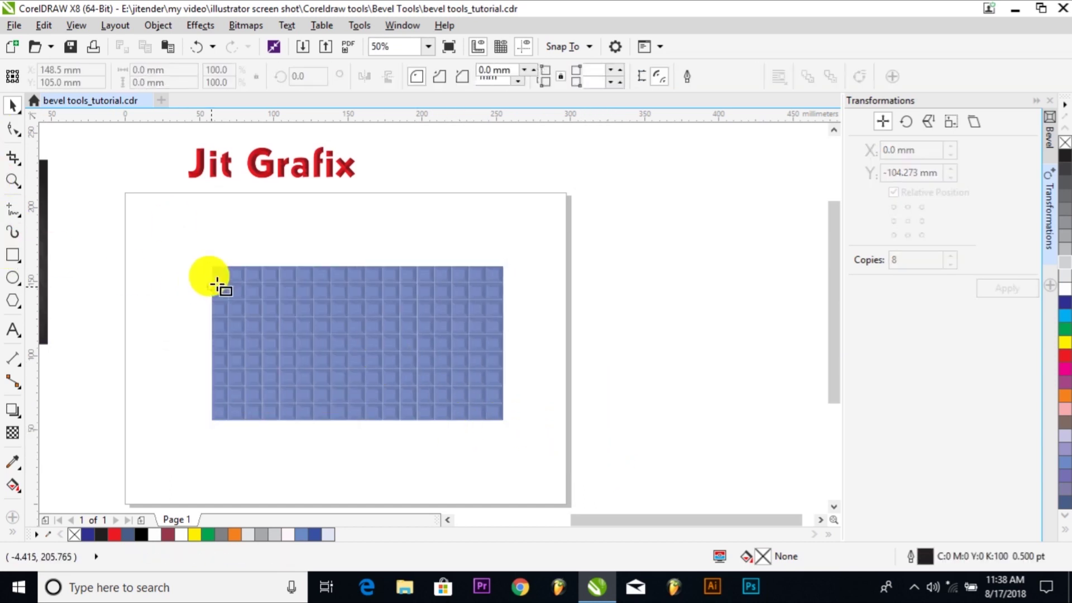
left_click_drag(236, 274, 483, 413)
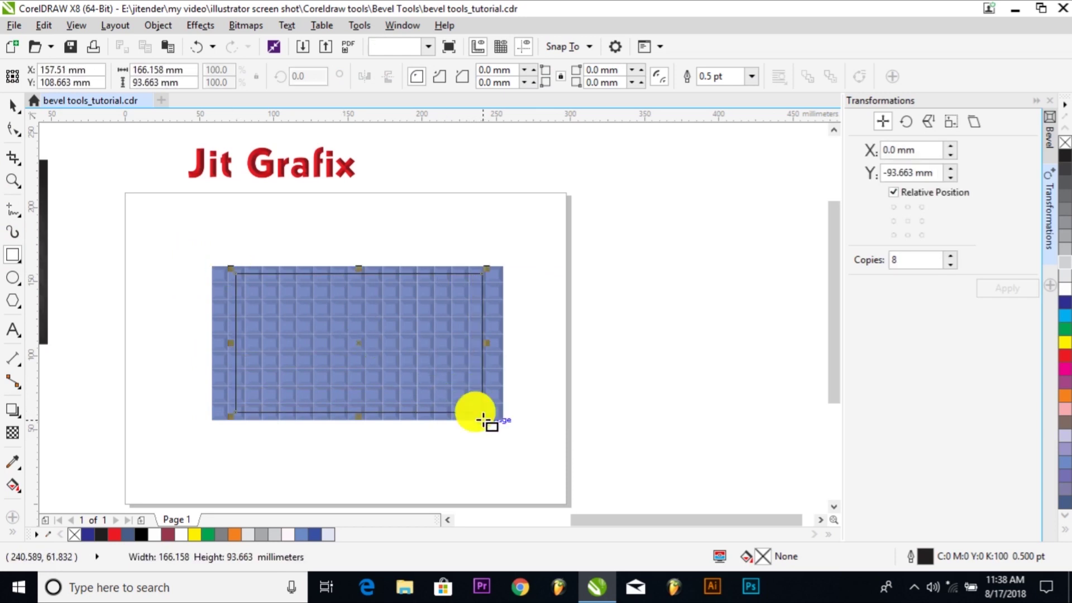
left_click(1064, 262)
key("space")
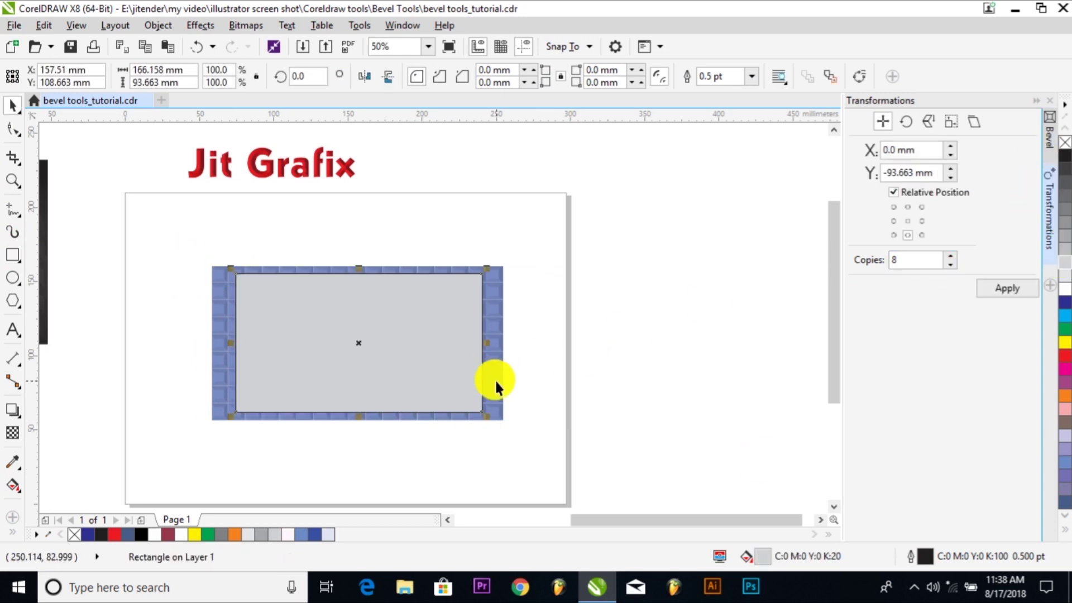
PowerClip the grid bitmap inside the gray rectangle
left_click(491, 378)
left_click(158, 25)
mouse_move(190, 161)
left_click(390, 168)
left_click(398, 312)
left_click(680, 363)
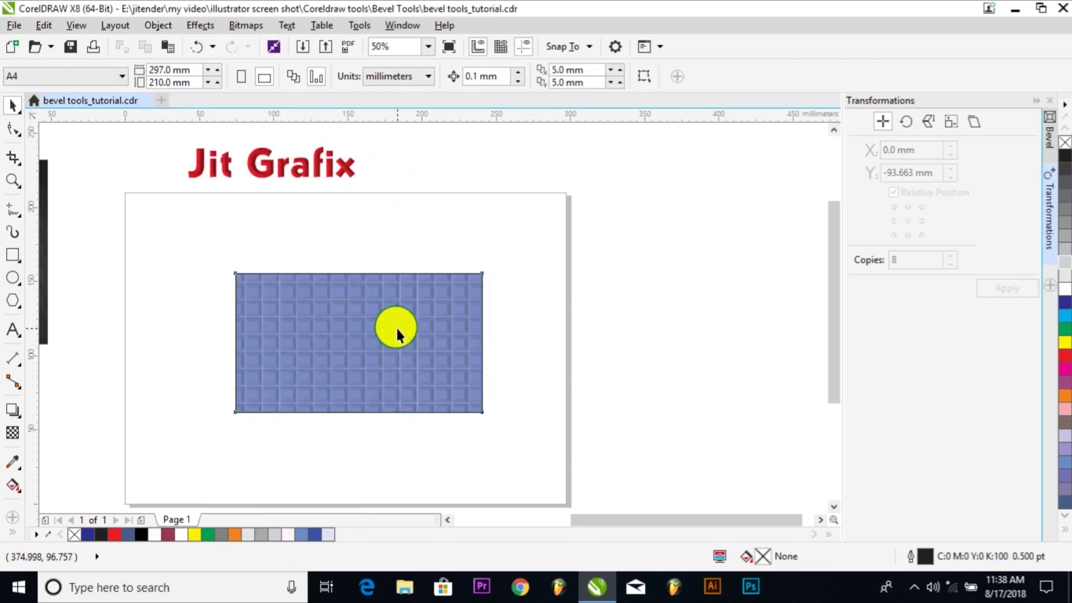
Remove the outline from the PowerClip rectangle and open its contents for editing
left_click(394, 327)
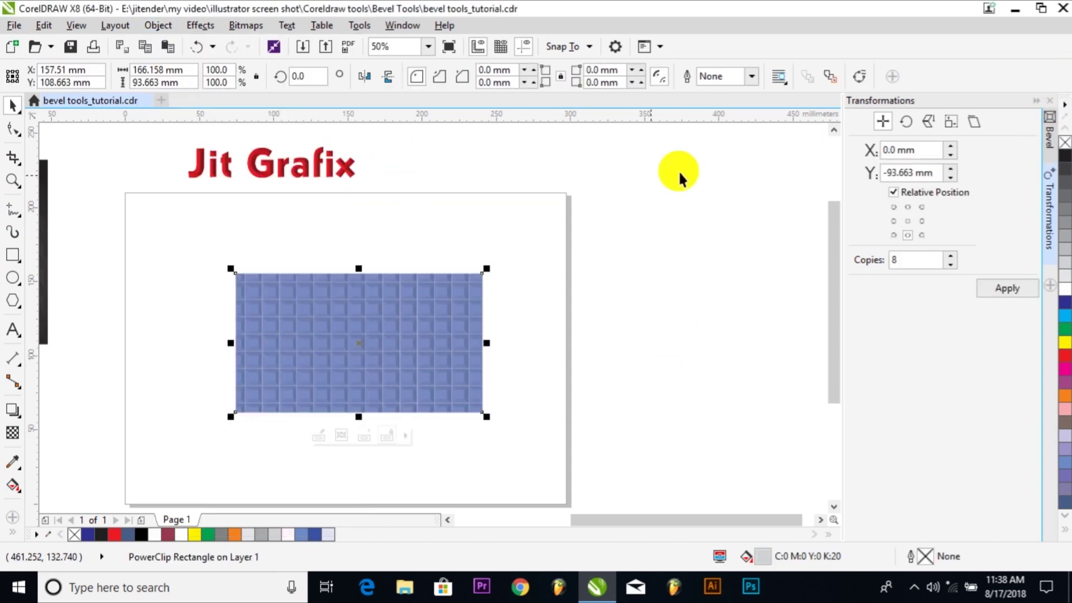
right_click(380, 283)
left_click(436, 137)
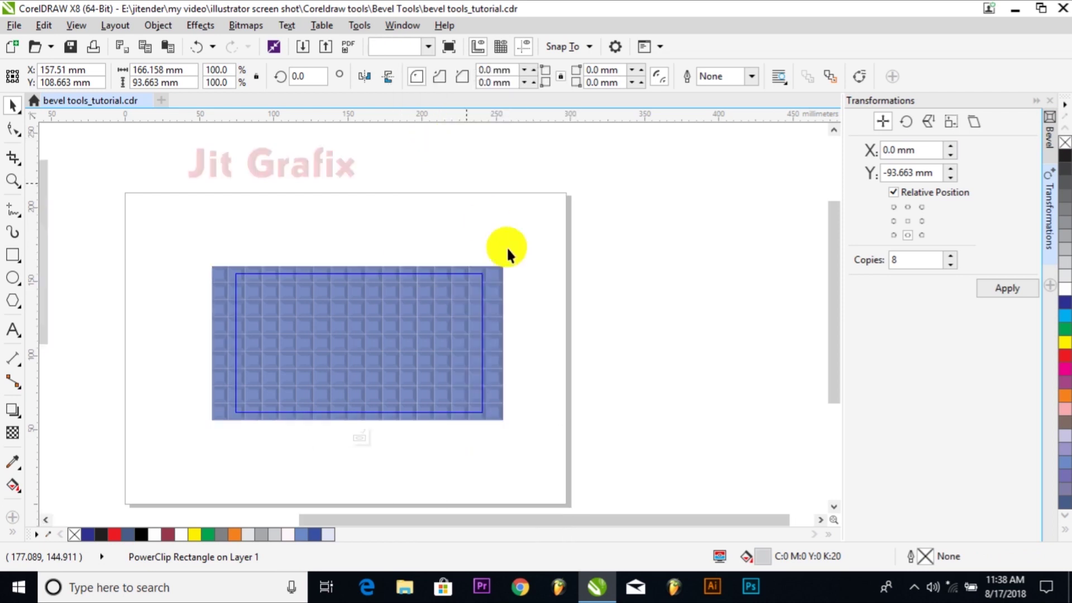
Apply a fountain transparency to the grid bitmap inside the PowerClip
left_click(495, 313)
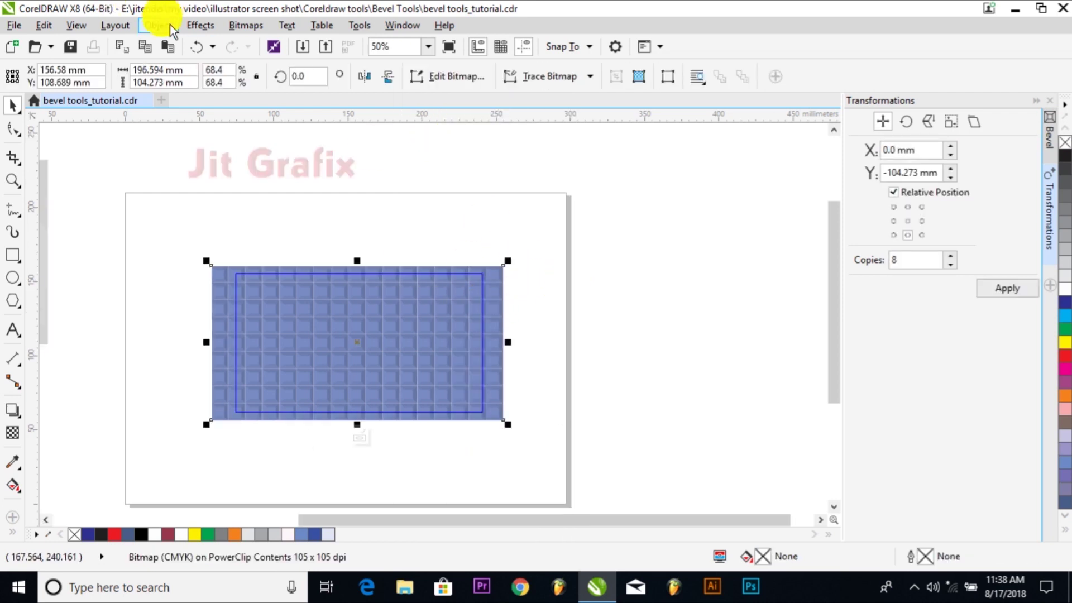
left_click(16, 426)
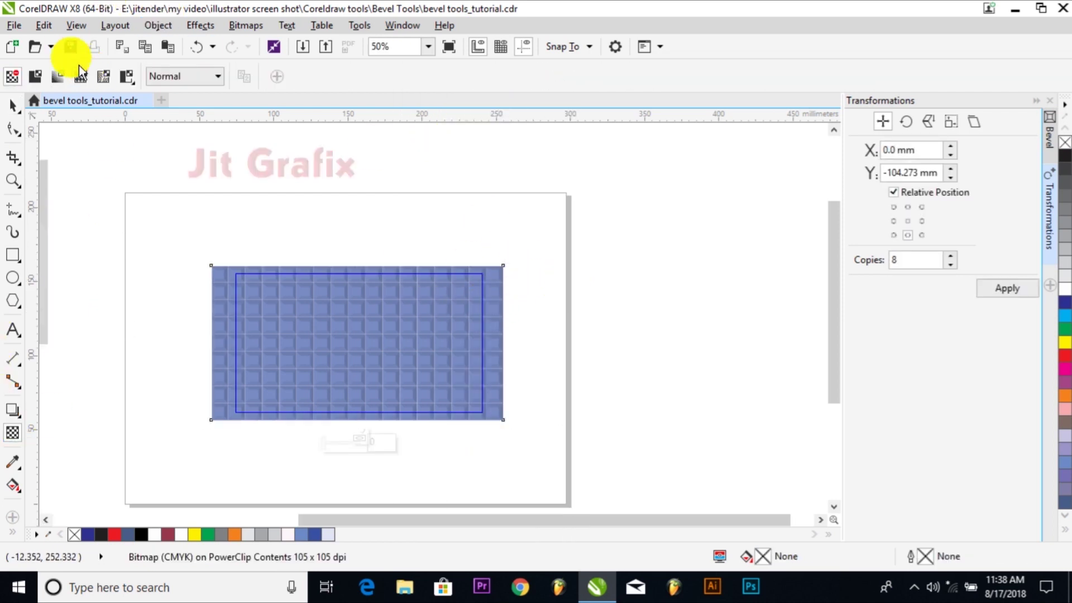
left_click(59, 76)
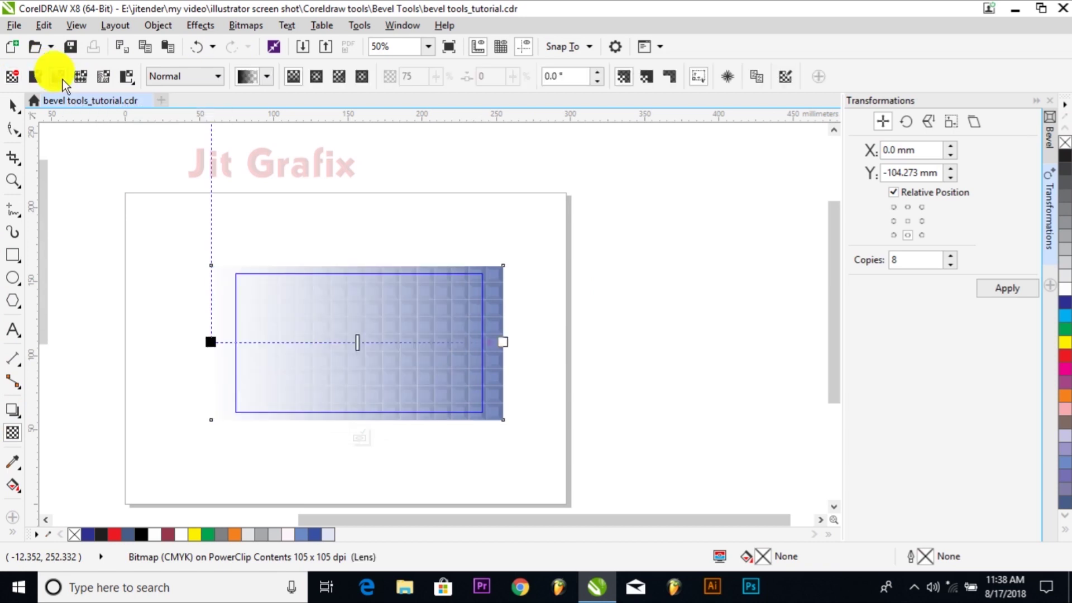
Try the Hue merge mode on the bitmap's transparency and return it to Normal
left_click(167, 76)
left_click(187, 250)
left_click(191, 72)
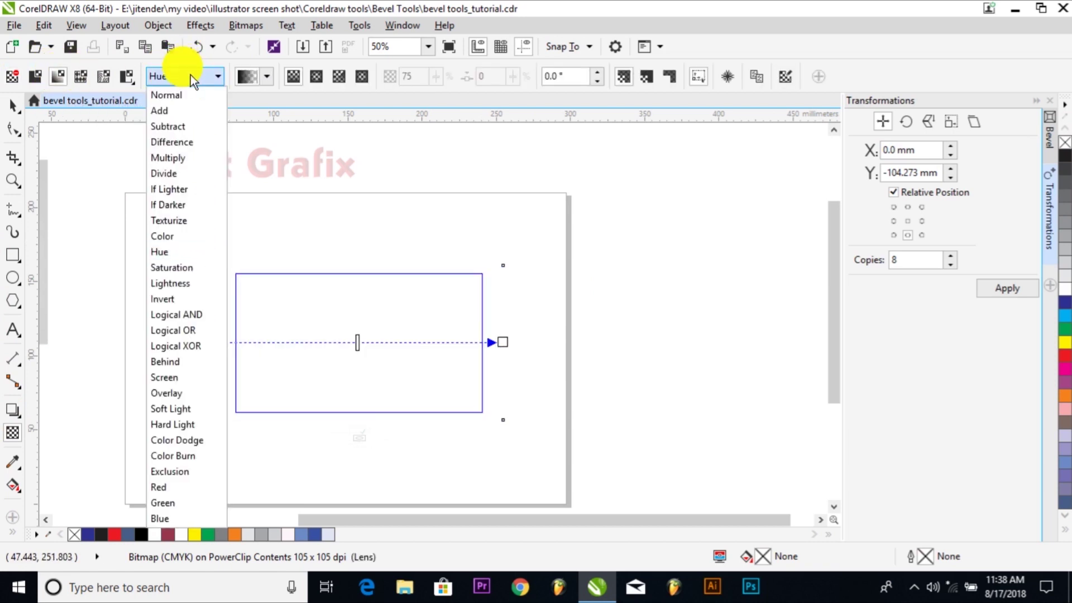
left_click(165, 96)
Make the fountain transparency elliptical and adjust its extent and midpoint so the pattern fades toward the bitmap's edges
left_click(314, 76)
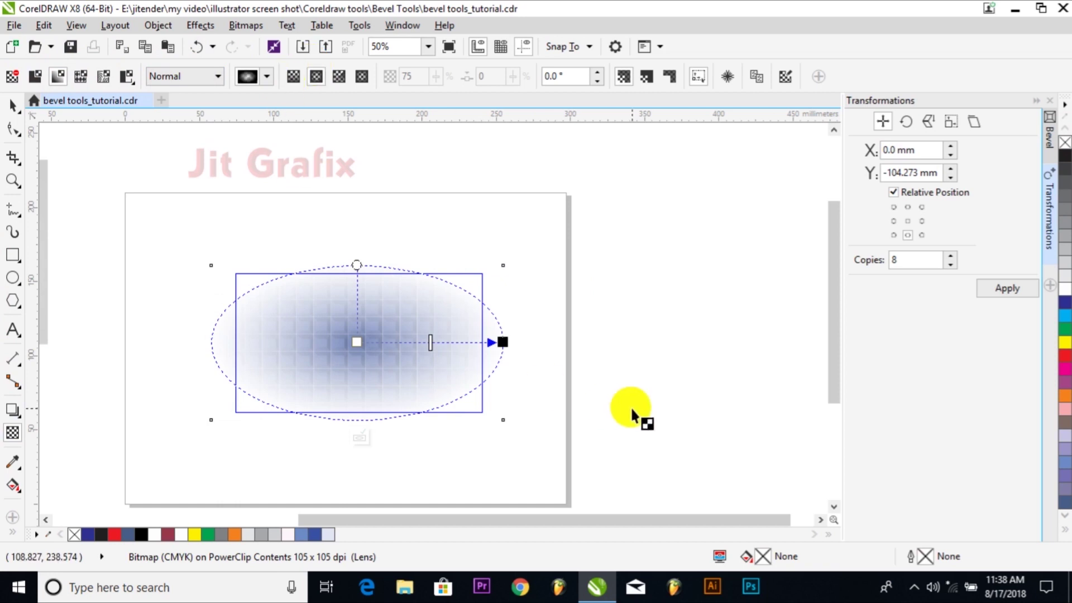
left_click_drag(504, 345, 522, 343)
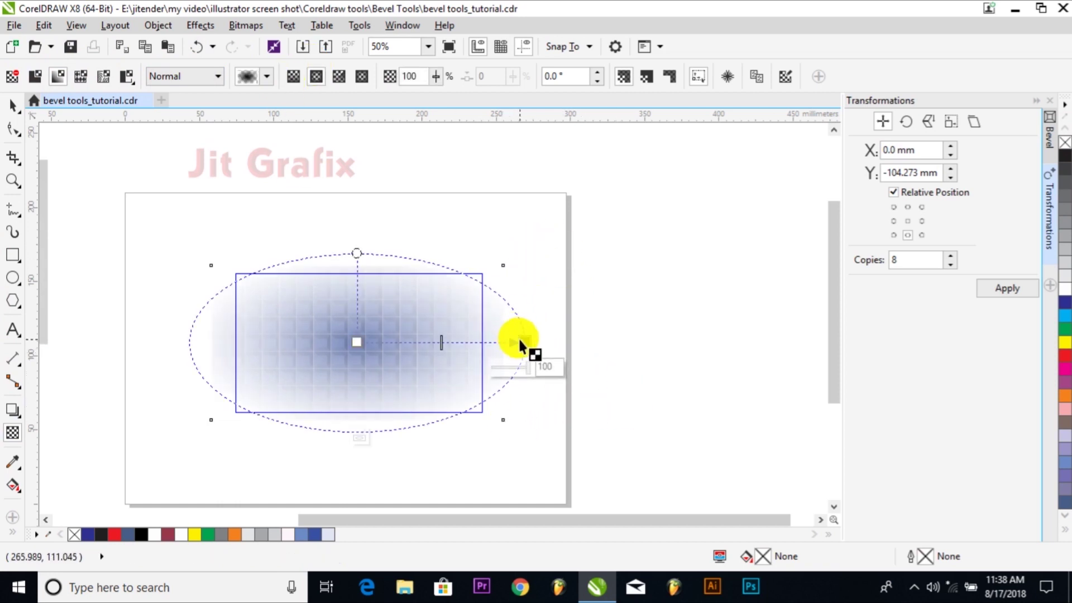
left_click_drag(423, 337, 502, 336)
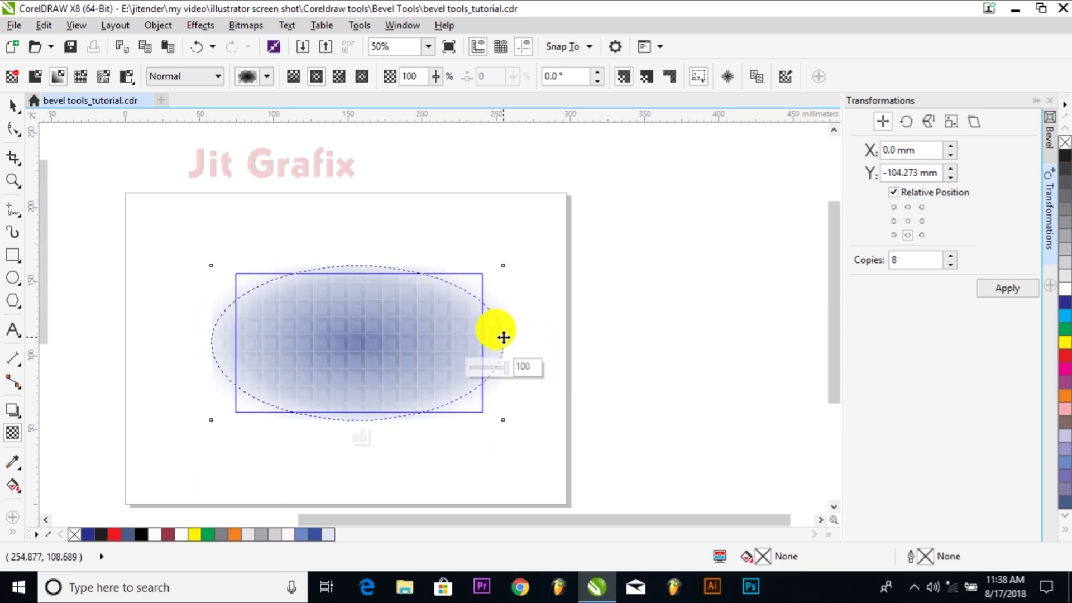
left_click(549, 334)
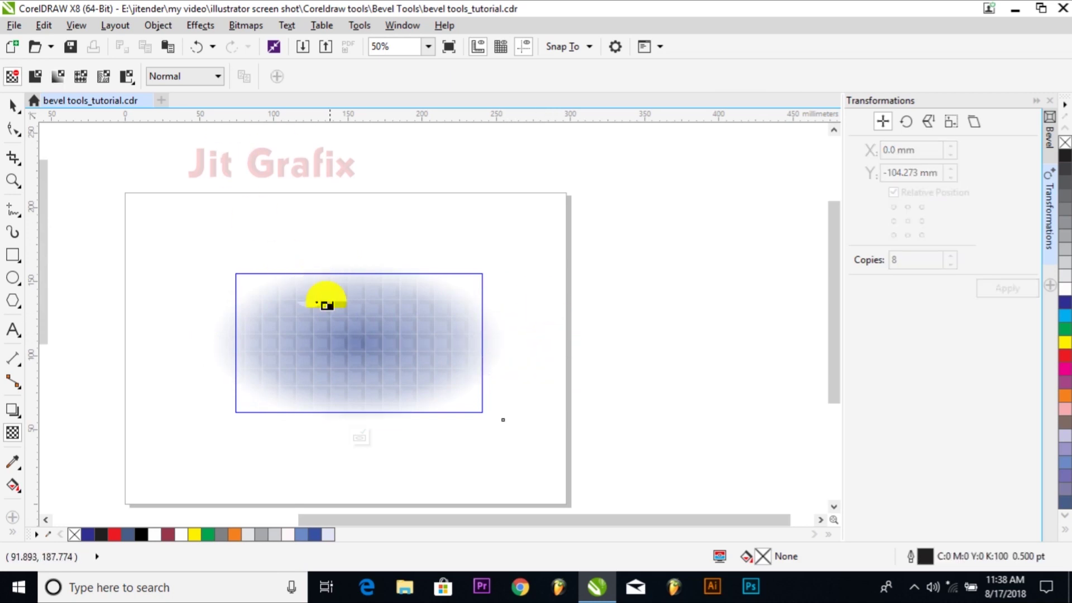
Finish editing the PowerClip contents
left_click(334, 302)
right_click(339, 305)
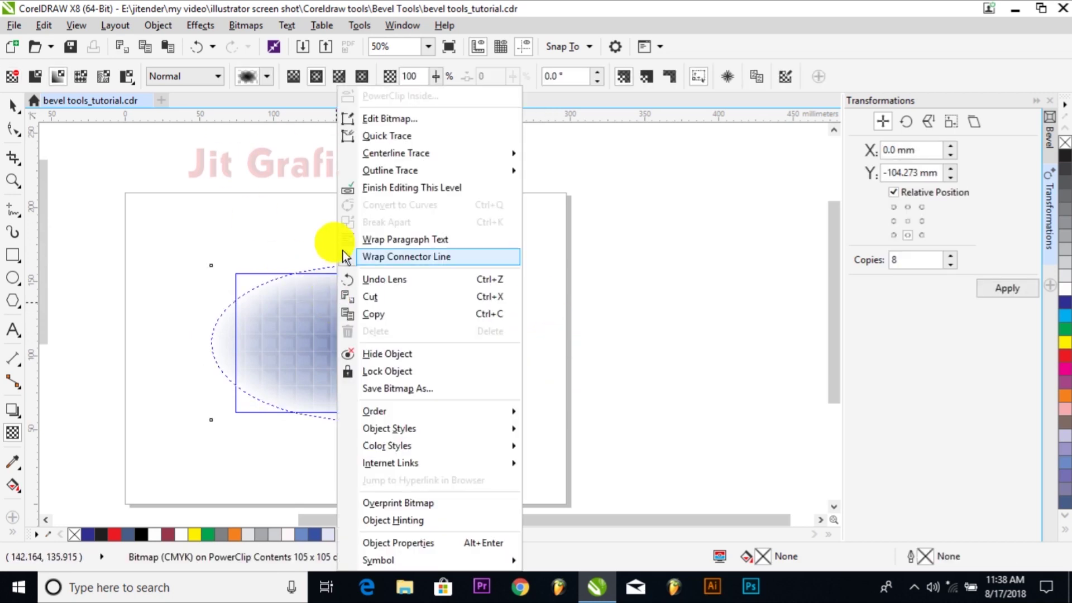
left_click(397, 184)
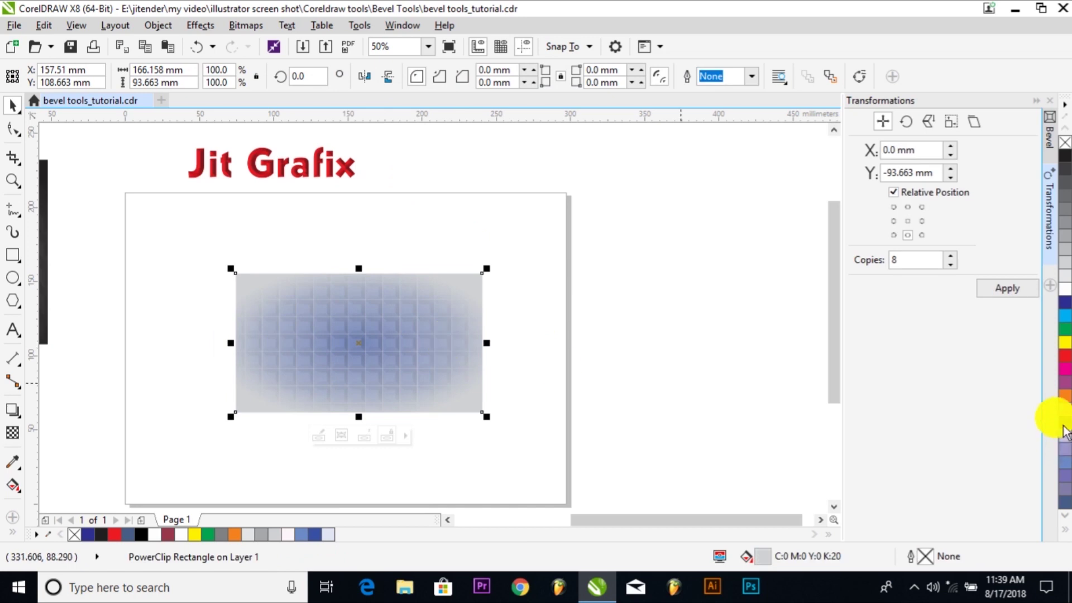
Try a C:60 M:40 blue fill behind the faded pattern and change the PowerClip rectangle's fill to black
left_click(1064, 456)
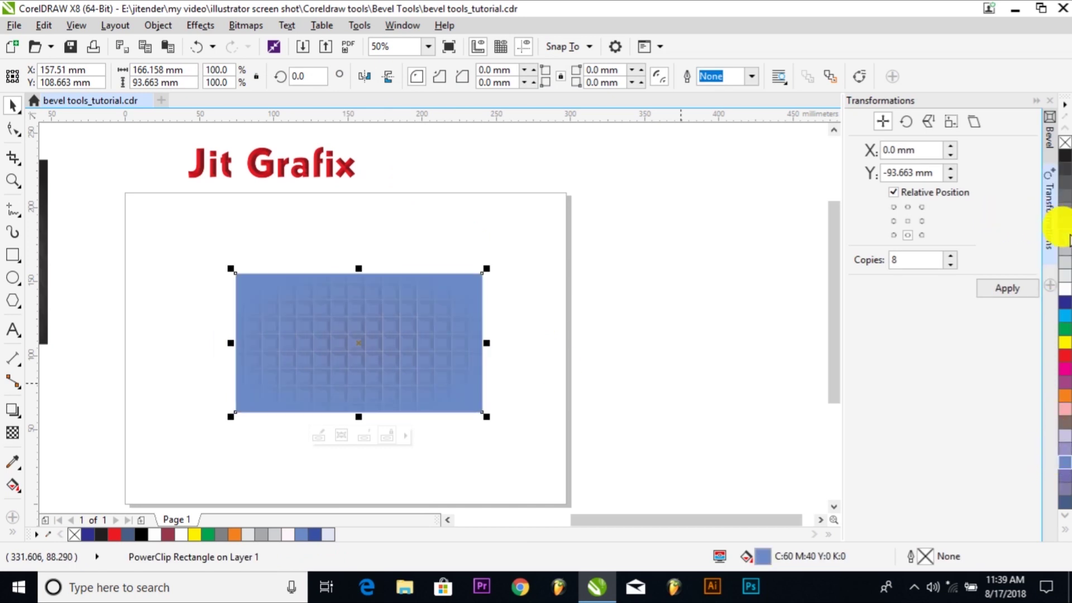
left_click(1063, 144)
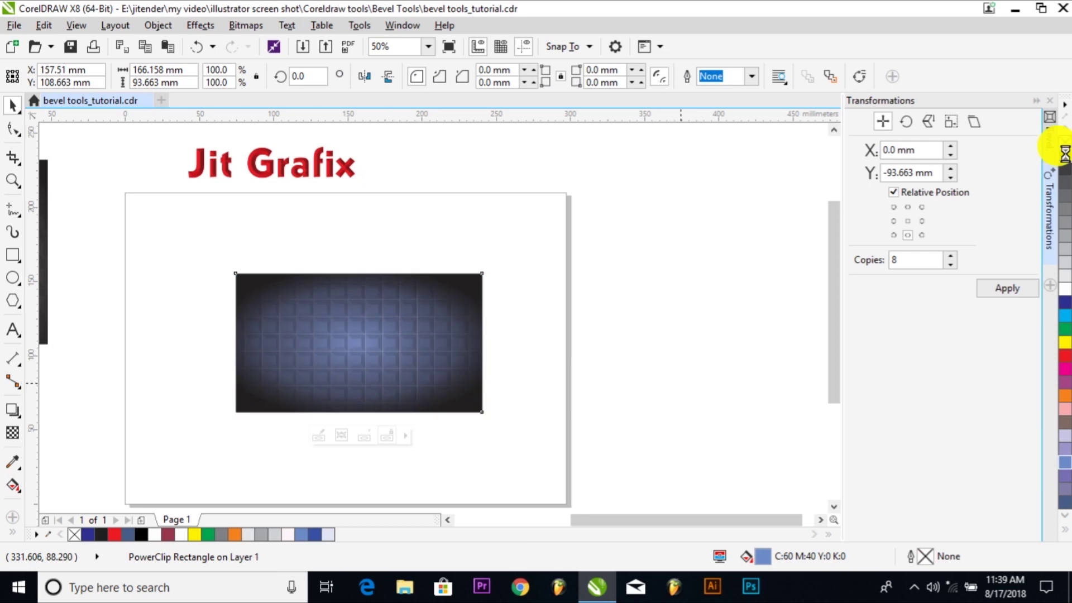
left_click(575, 383)
Move the beveled "Jit Grafix" text onto the middle of the dark pattern and bring it to the front
left_click_drag(307, 162, 385, 352)
left_click(158, 26)
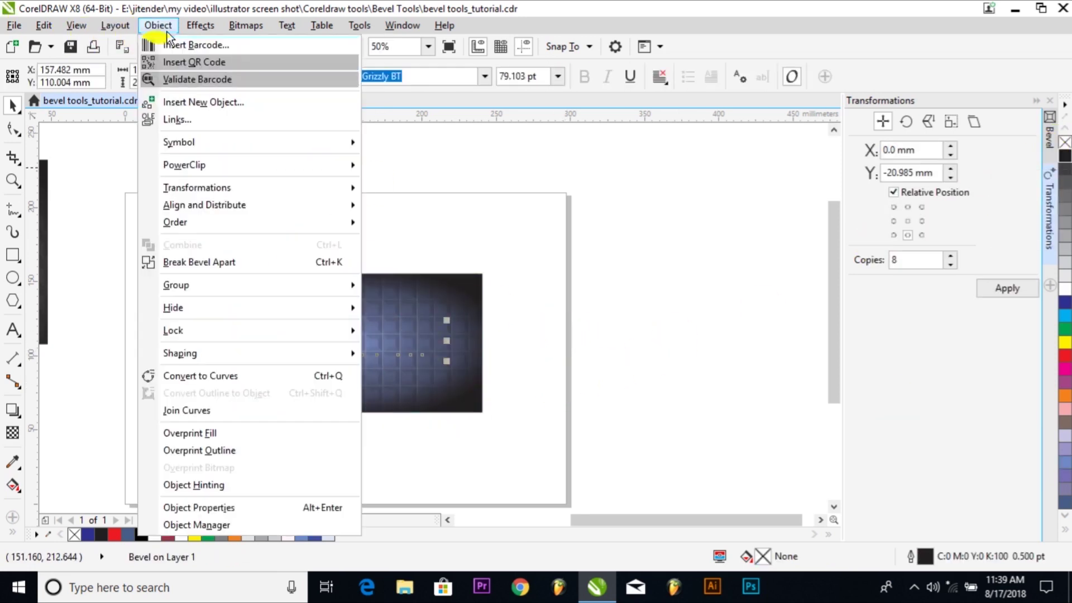
mouse_move(182, 205)
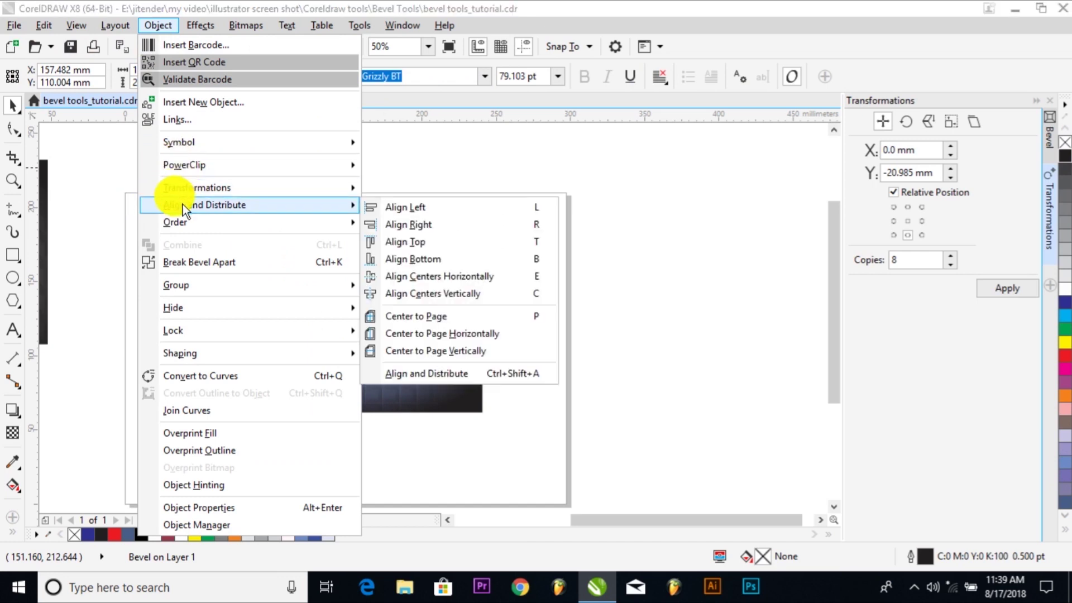
mouse_move(193, 223)
left_click(435, 233)
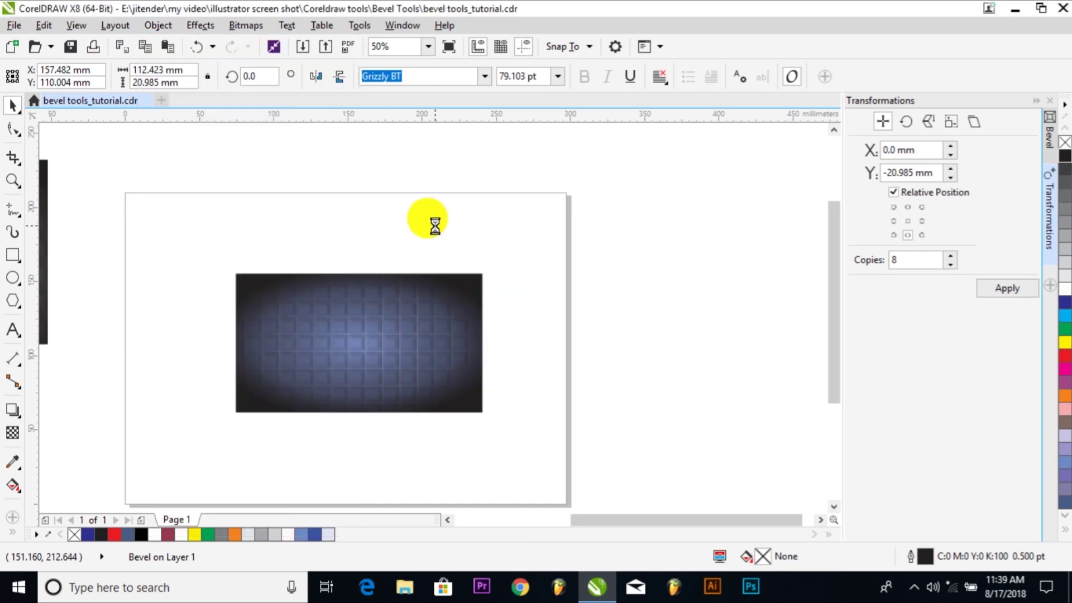
Fill the "Jit Grafix" text with yellow
left_click(1064, 342)
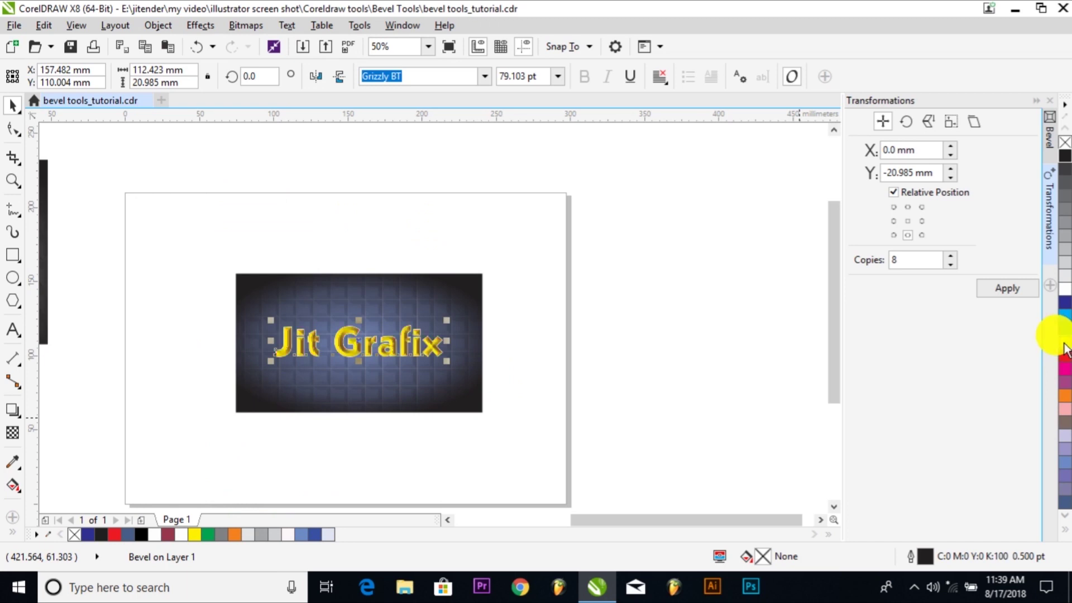
left_click(573, 431)
scroll(359, 318, "up", 2)
scroll(359, 330, "down", 2)
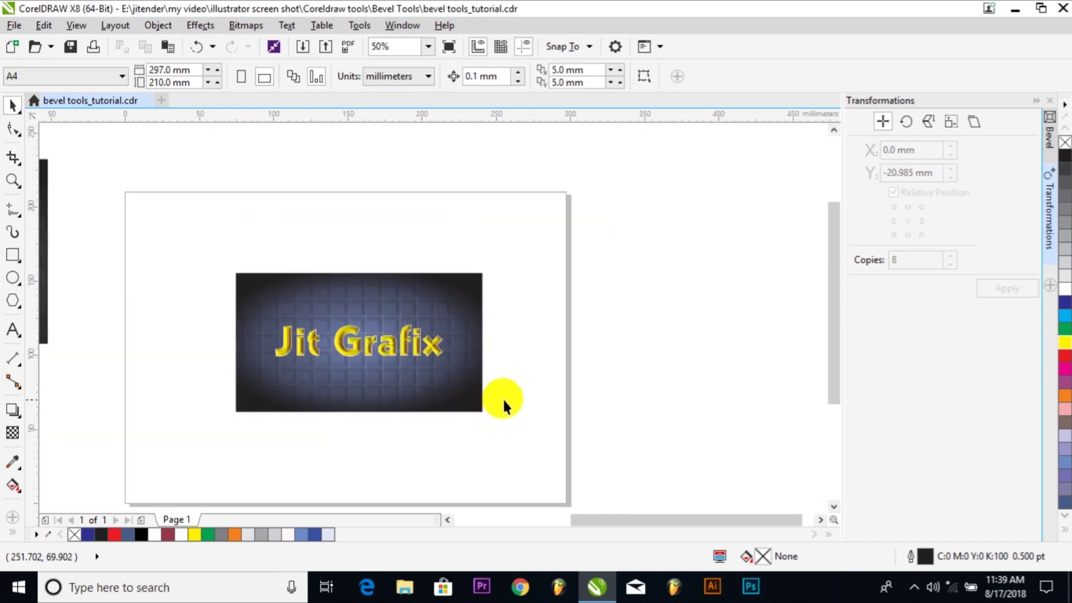
Give the beveled "Jit Grafix" text a white outline and inspect the finished design up close
left_click(445, 358)
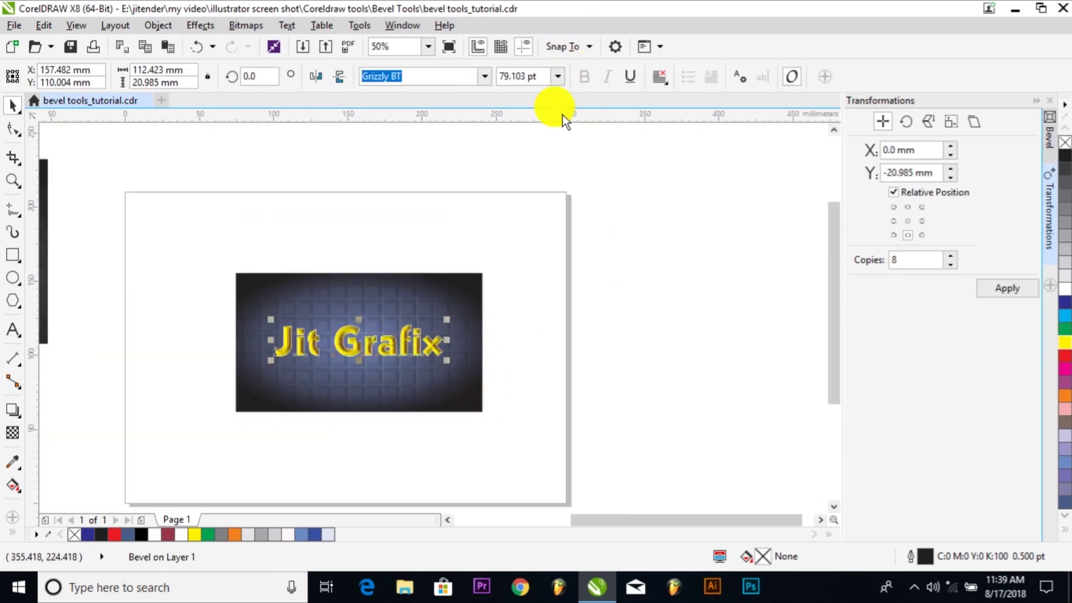
key("F12")
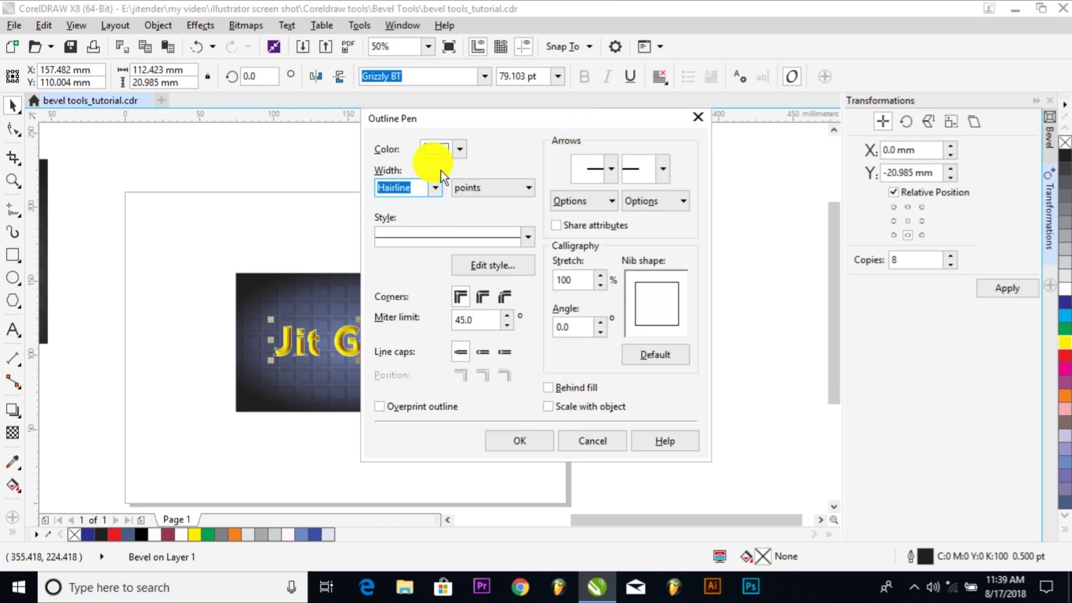
key("Escape")
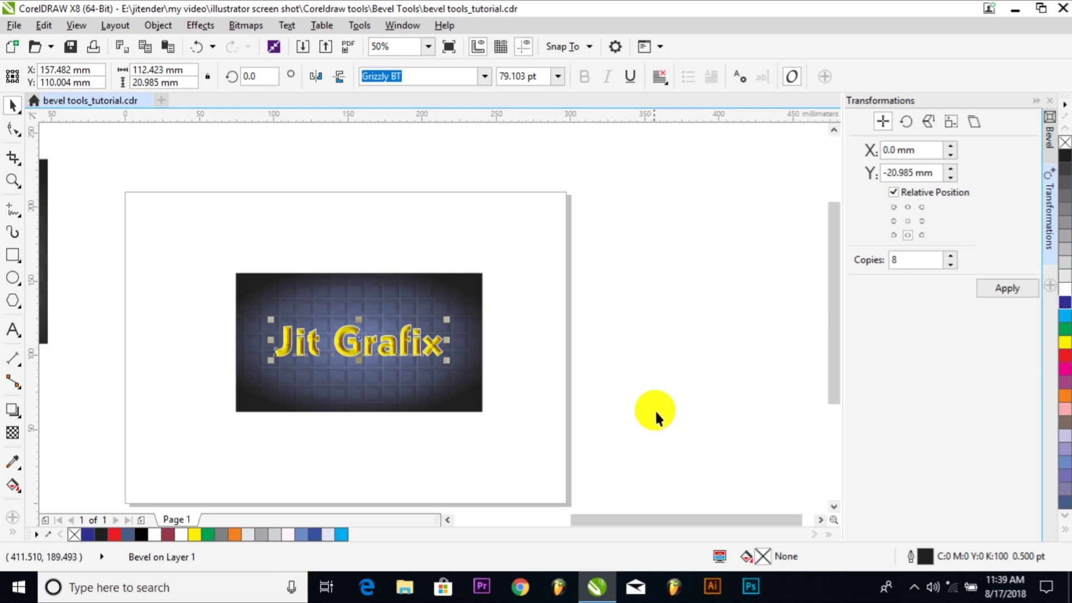
left_click(323, 461)
key("F2")
left_click_drag(188, 275, 528, 431)
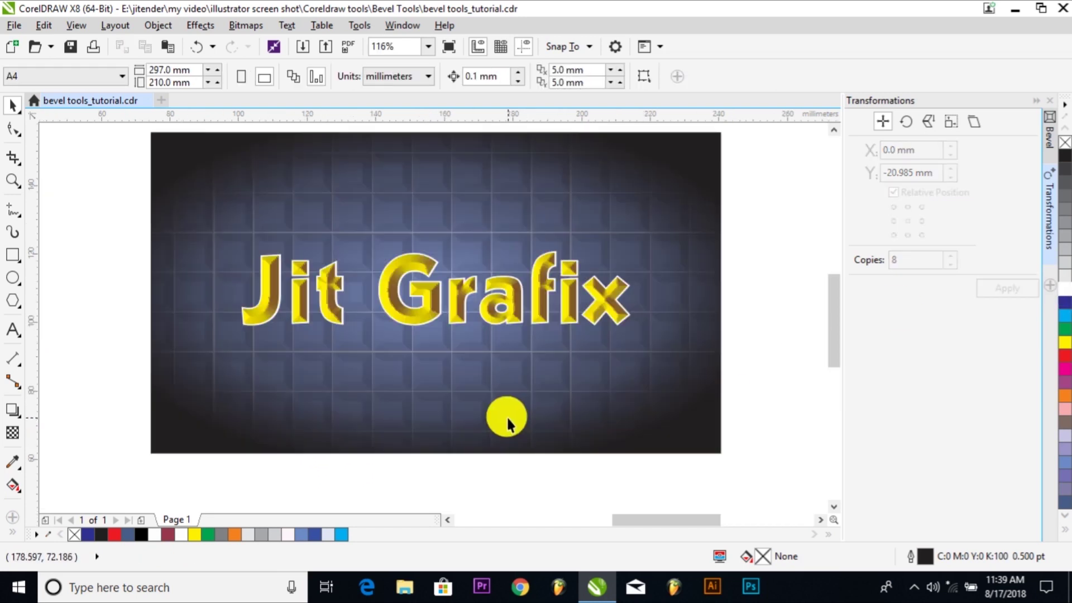